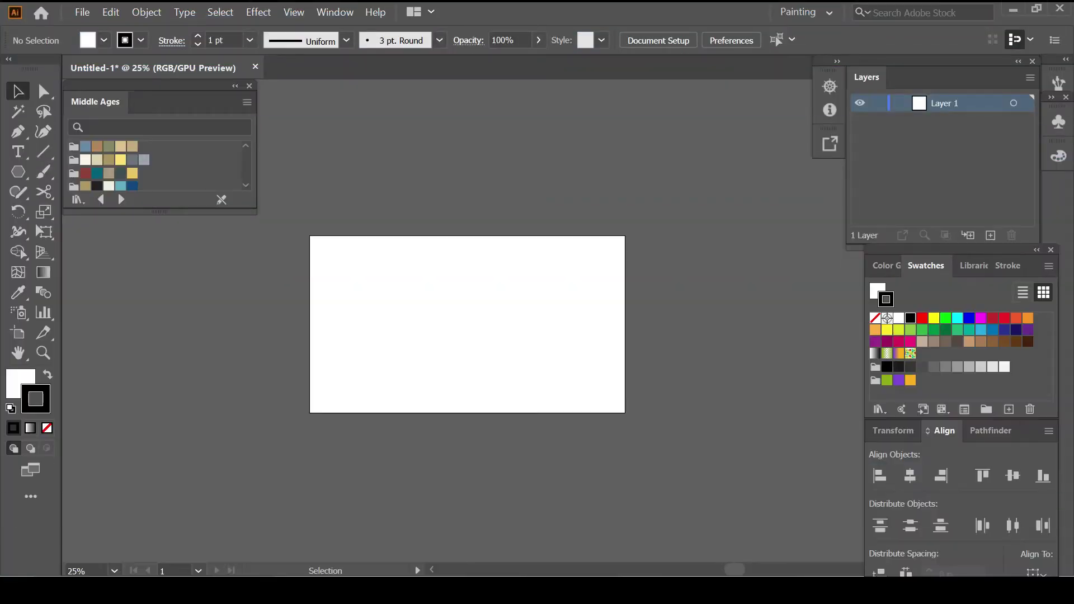
# Create a 16:9 rectangle centred horizontally and vertically on the artboard.
pyautogui.hotkey('ctrl', '+')
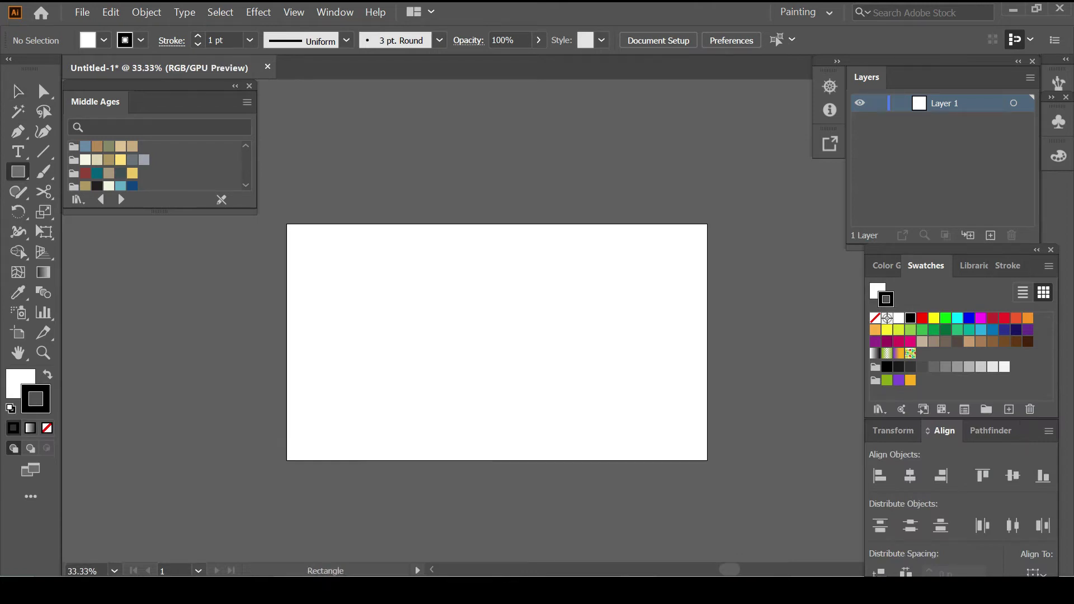
pyautogui.write('16')
pyautogui.press('Tab')
pyautogui.write('9')
pyautogui.press('Return')
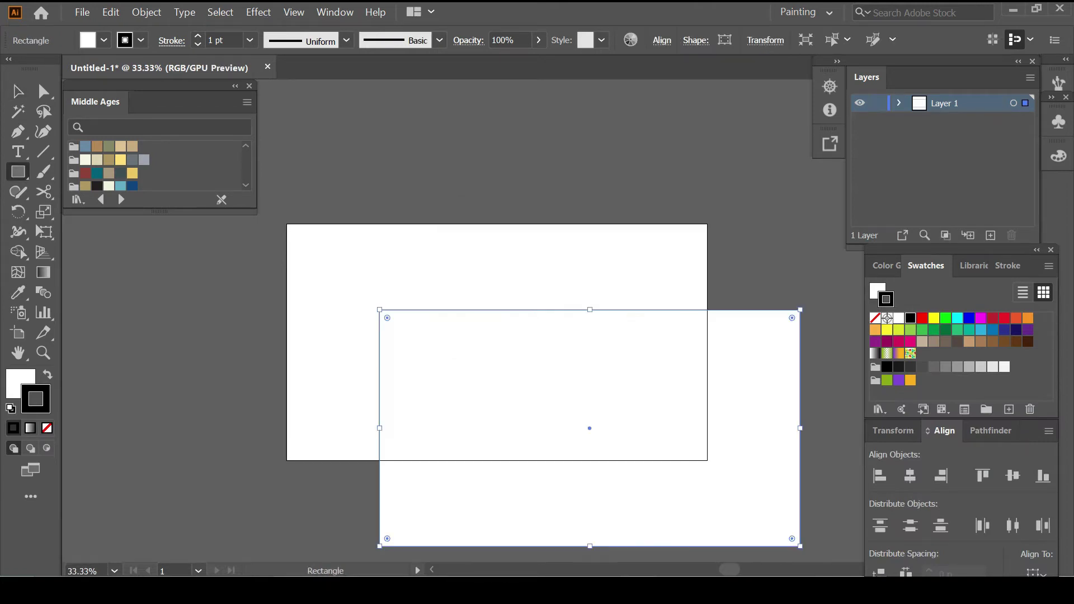
pyautogui.click(910, 475)
pyautogui.click(1012, 476)
# Apply a linear gradient fill to the background rectangle.
pyautogui.click(30, 428)
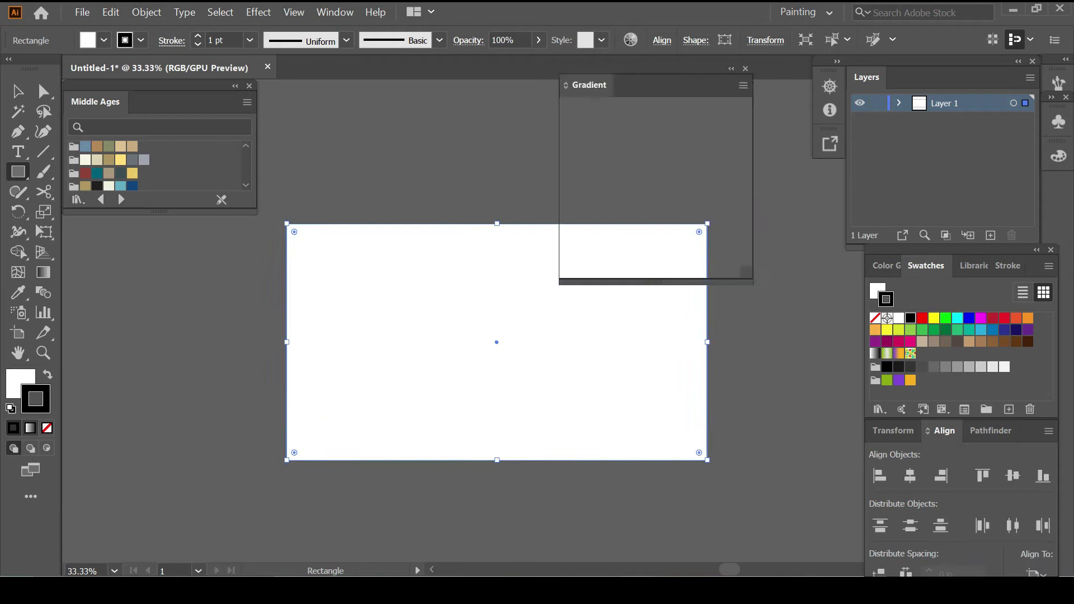
pyautogui.hotkey('shift', 'x')
pyautogui.click(47, 429)
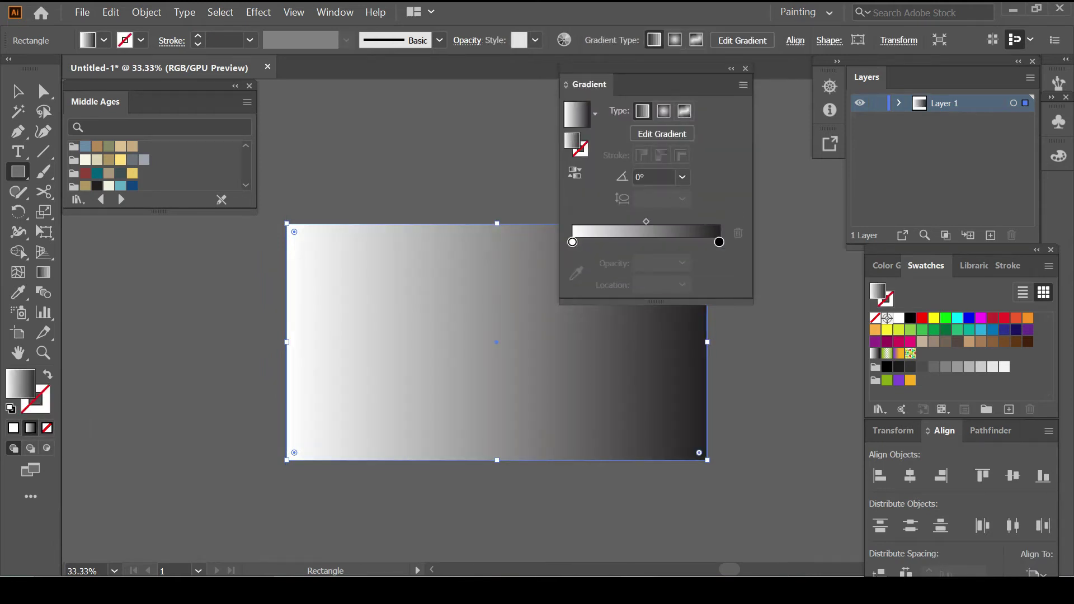
pyautogui.doubleClick(572, 242)
pyautogui.press('Escape')
# Set the gradient stops to blue on the left and white on the right.
pyautogui.press('g')
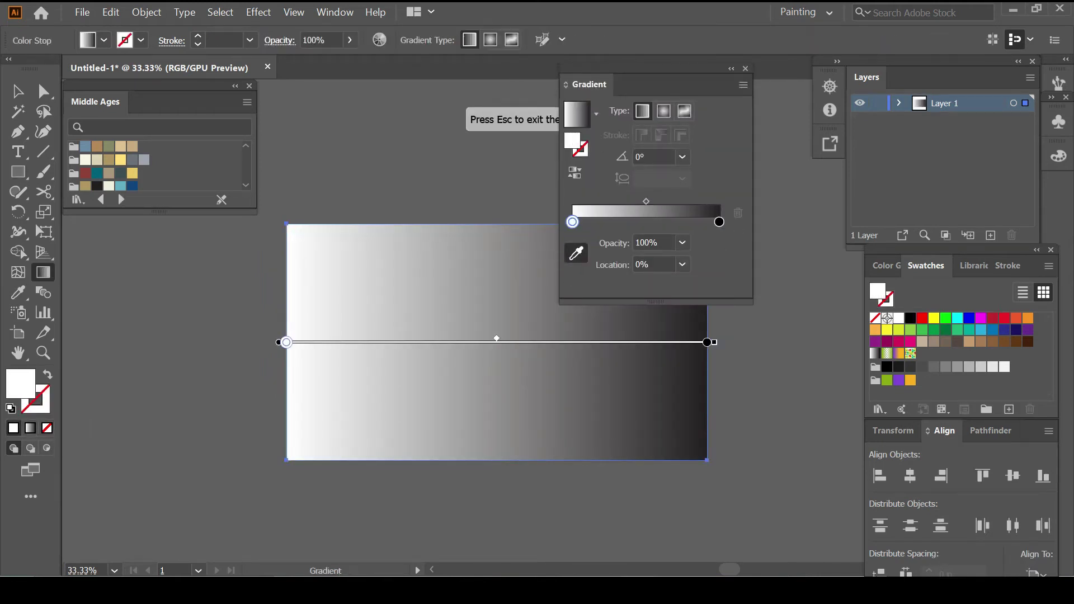
pyautogui.click(120, 185)
pyautogui.click(719, 222)
pyautogui.doubleClick(720, 222)
pyautogui.click(542, 369)
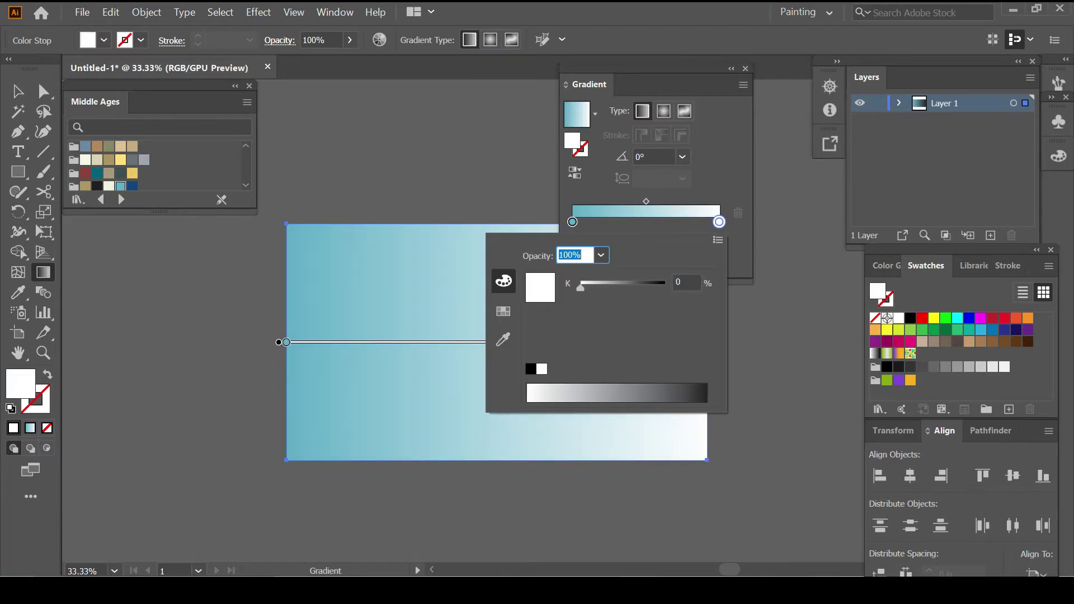
pyautogui.press('Escape')
# Set the gradient angle to -90° so blue sits on top, then deselect.
pyautogui.click(683, 157)
pyautogui.click(702, 383)
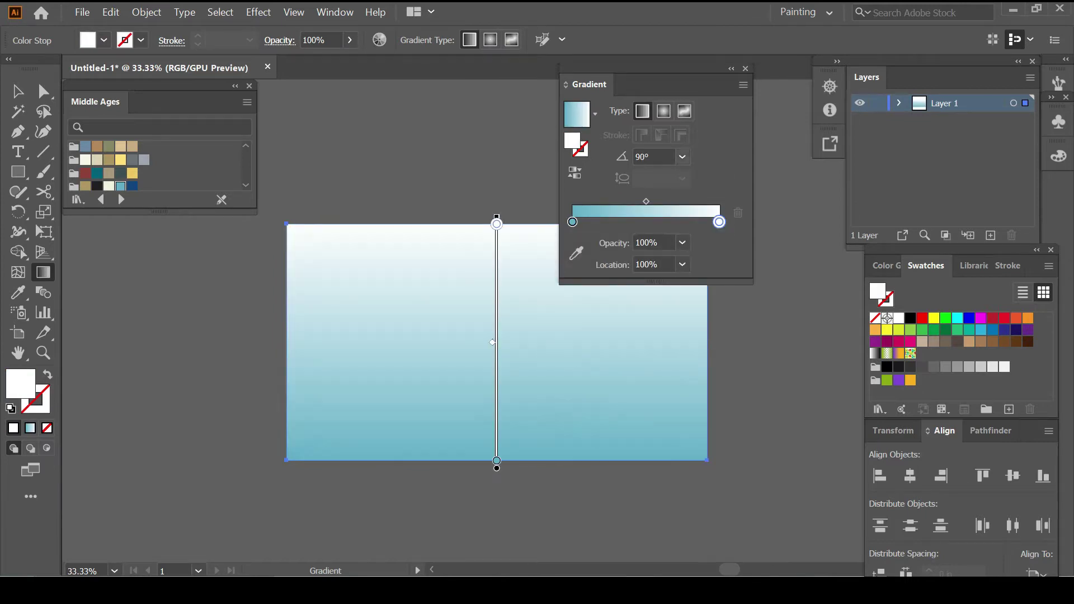
pyautogui.press('v')
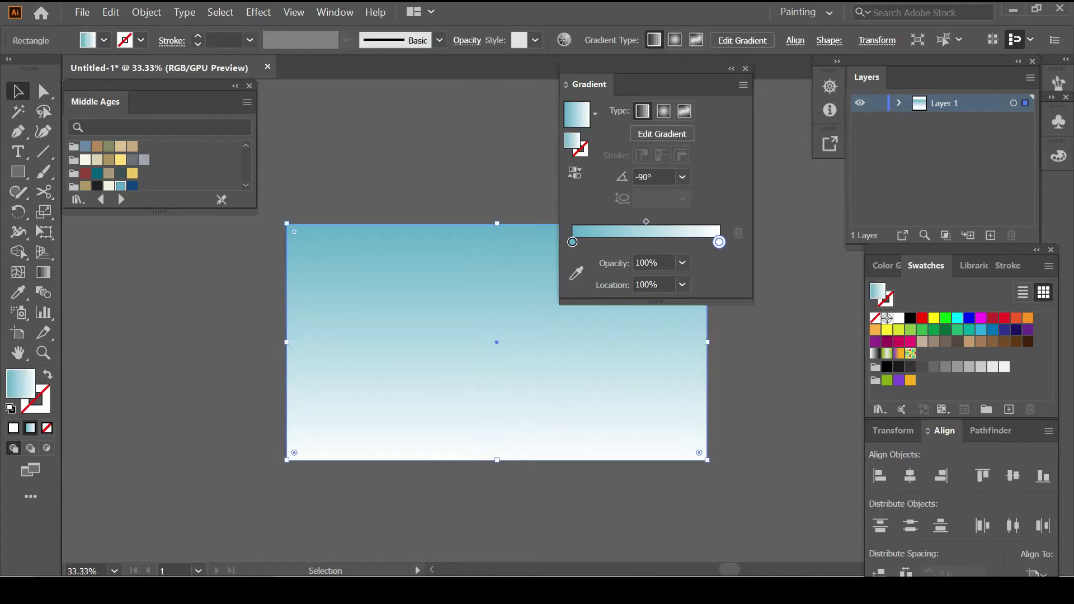
pyautogui.hotkey('ctrl', 'shift', 'a')
pyautogui.hotkey('ctrl', 'F9')
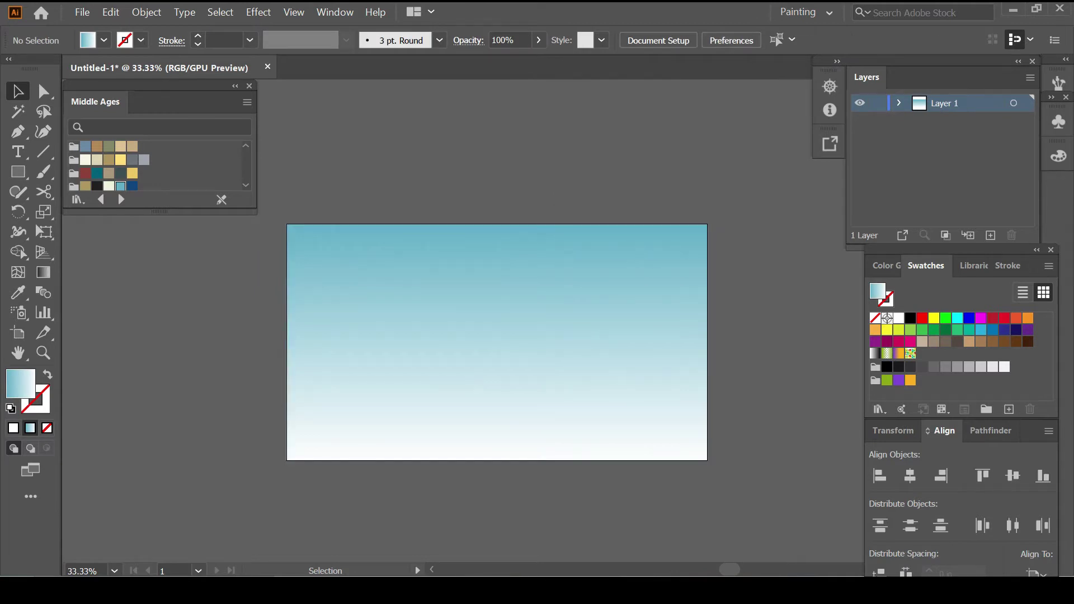
# Draw a blue band across the artboard bottom and an olive strip along the horizon.
pyautogui.press(',')
pyautogui.press('m')
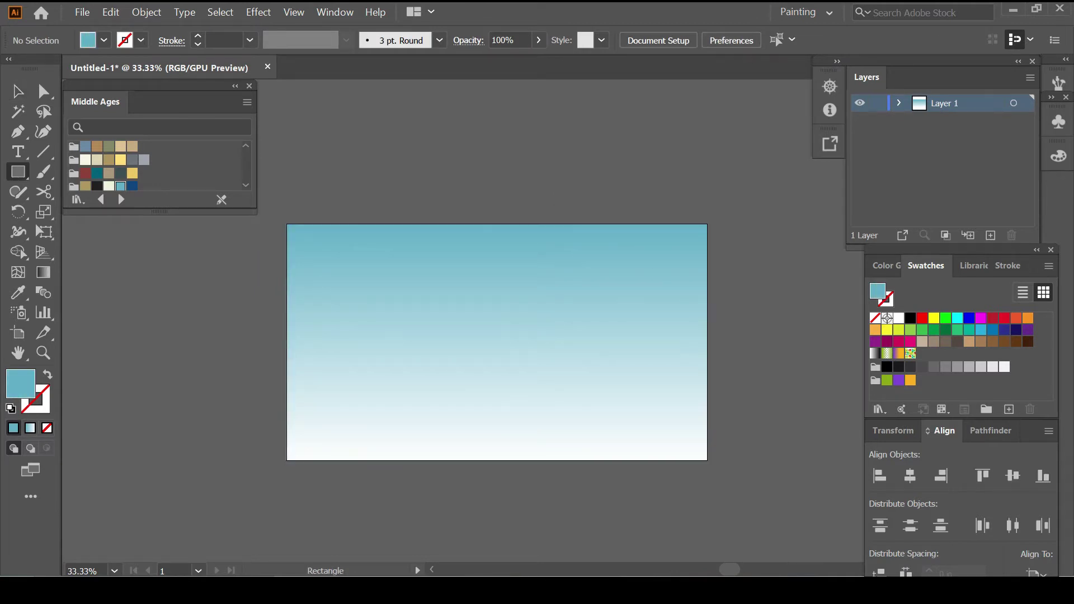
pyautogui.moveTo(287, 404); pyautogui.dragTo(708, 461)
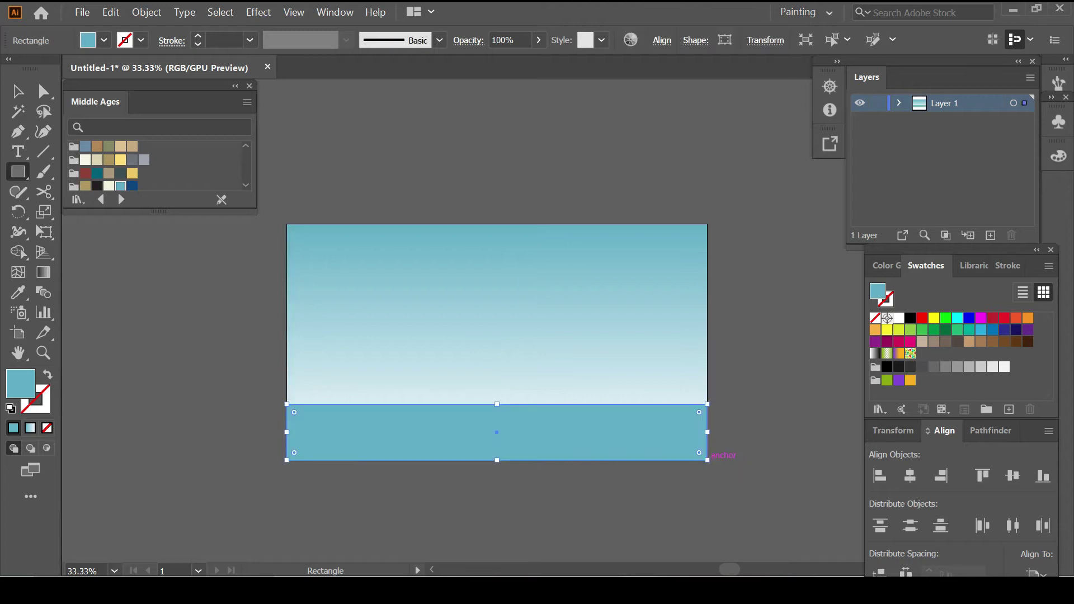
pyautogui.hotkey('ctrl', 'shift', 'a')
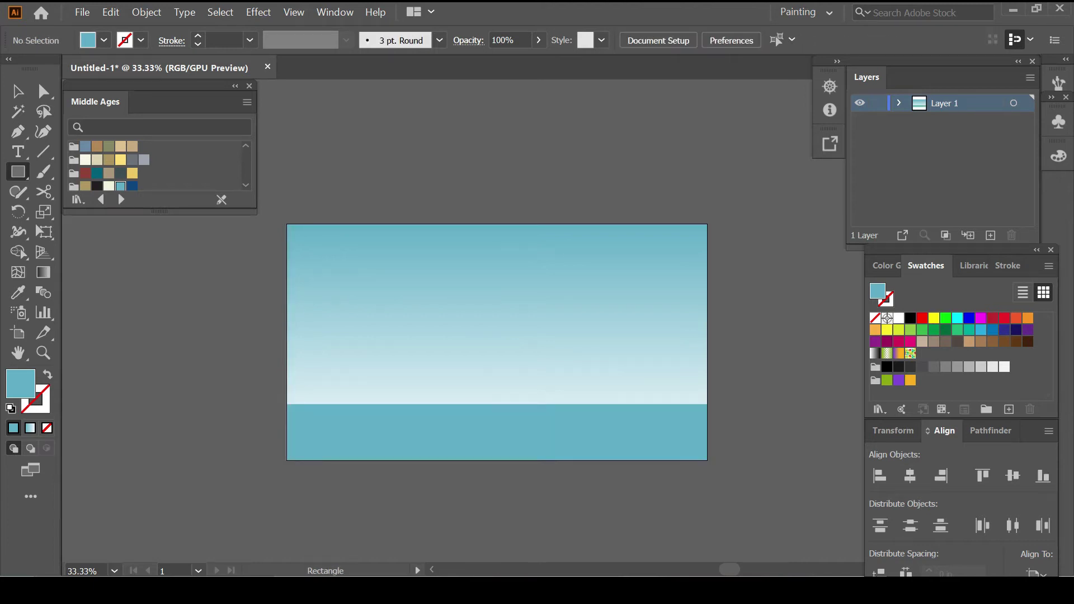
pyautogui.click(108, 146)
pyautogui.moveTo(287, 395); pyautogui.dragTo(707, 416)
pyautogui.hotkey('ctrl', 'shift', 'a')
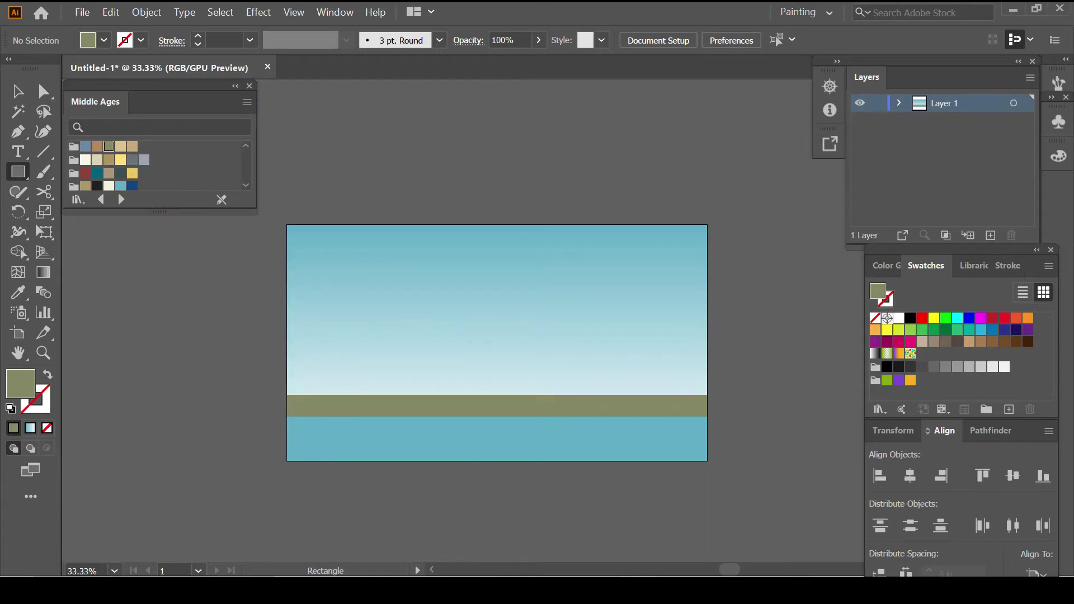
# Draw a tall tan building on the left, thin the olive strip, and nudge the building down.
pyautogui.click(120, 146)
pyautogui.moveTo(323, 296); pyautogui.dragTo(382, 395)
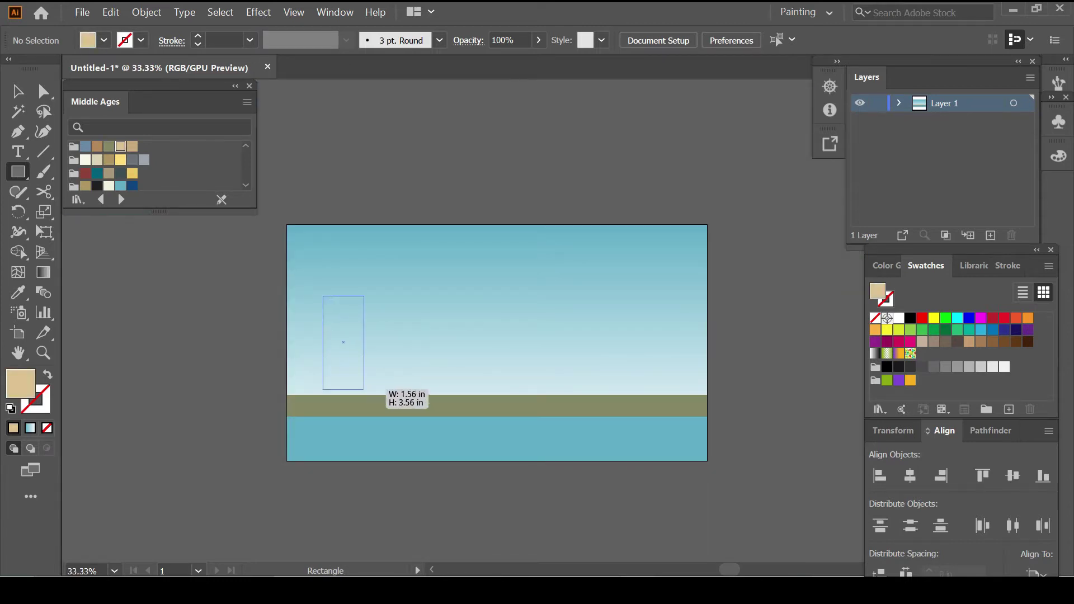
pyautogui.press('v')
pyautogui.click(496, 406)
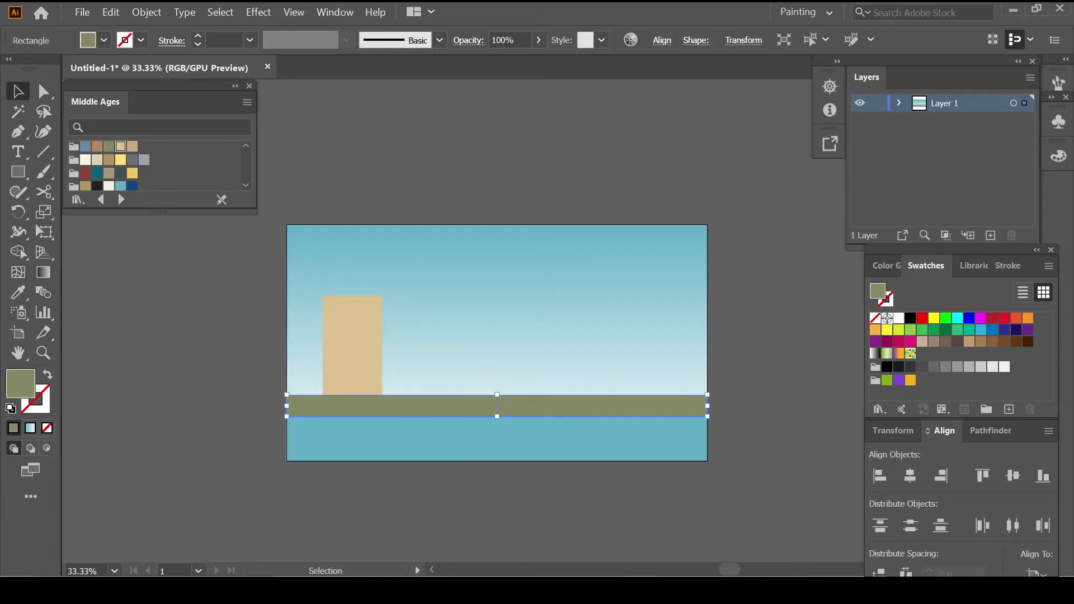
pyautogui.moveTo(497, 395); pyautogui.dragTo(497, 400)
pyautogui.click(353, 346)
pyautogui.hotkey('ctrl', '=')
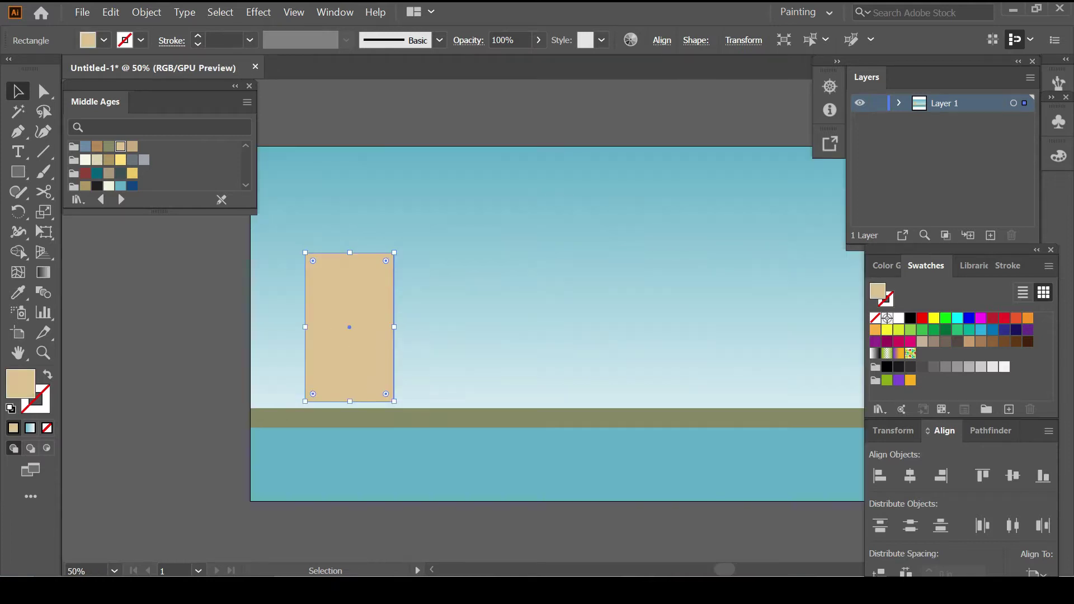
pyautogui.hotkey('shift', 'Down')
pyautogui.hotkey('ctrl', 'shift', 'a')
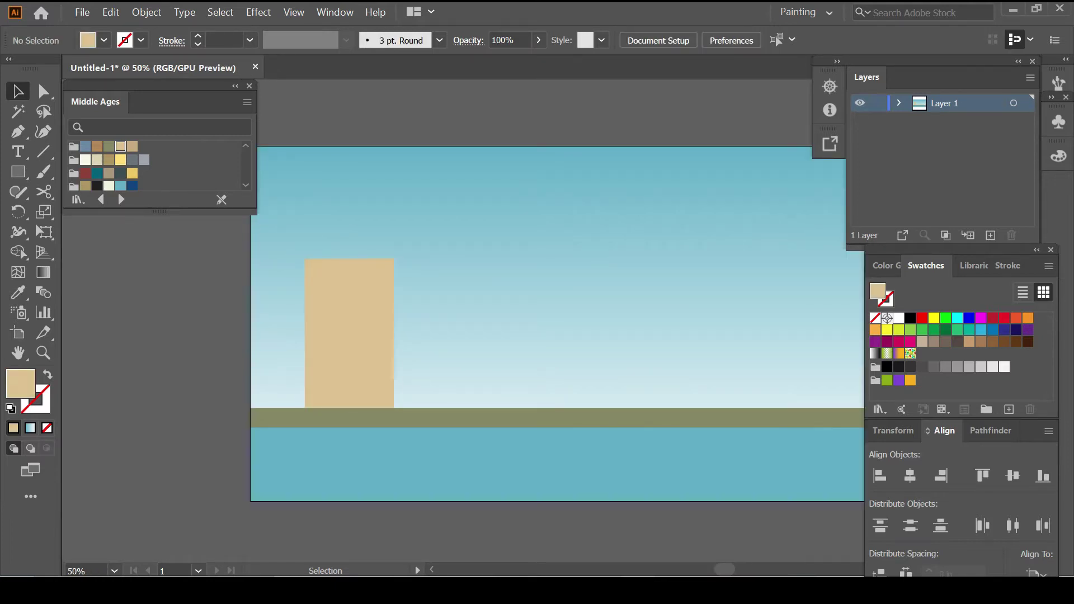
# Draw a green rectangle near the tan building's top and select both shapes.
pyautogui.scroll(-2, 160, 165)
pyautogui.click(85, 168)
pyautogui.hotkey('ctrl', '=')
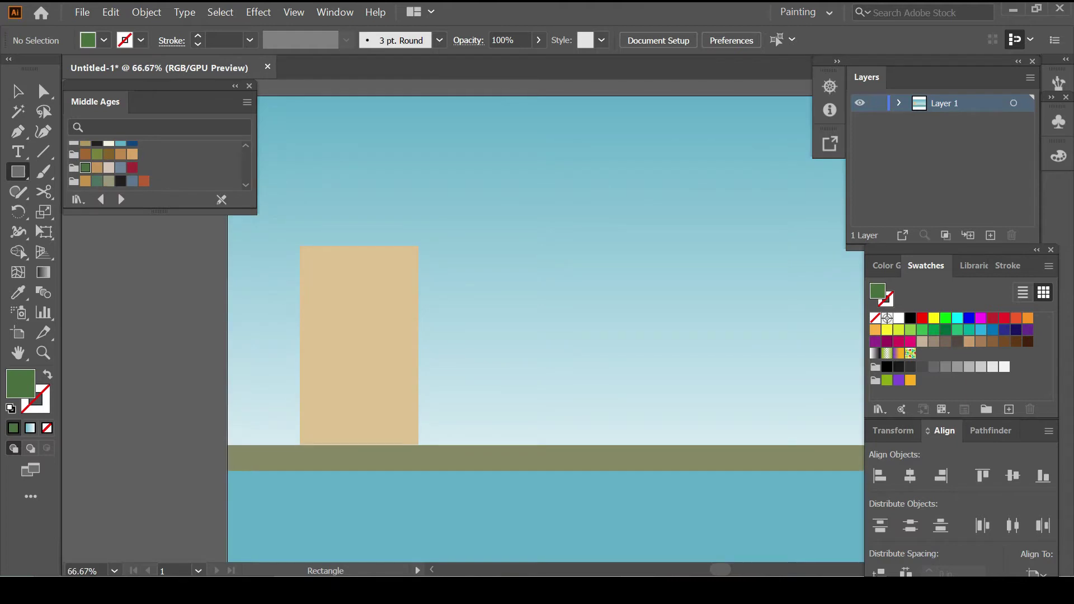
pyautogui.moveTo(313, 257); pyautogui.dragTo(410, 304)
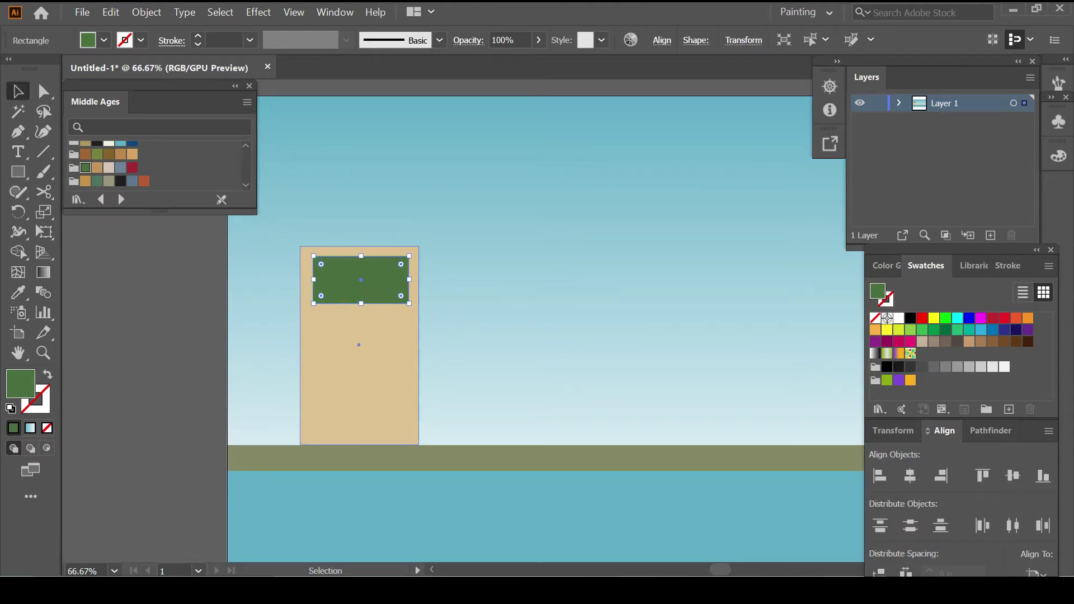
pyautogui.press('v')
pyautogui.keyDown('shift'); pyautogui.click(358, 381); pyautogui.keyUp('shift')
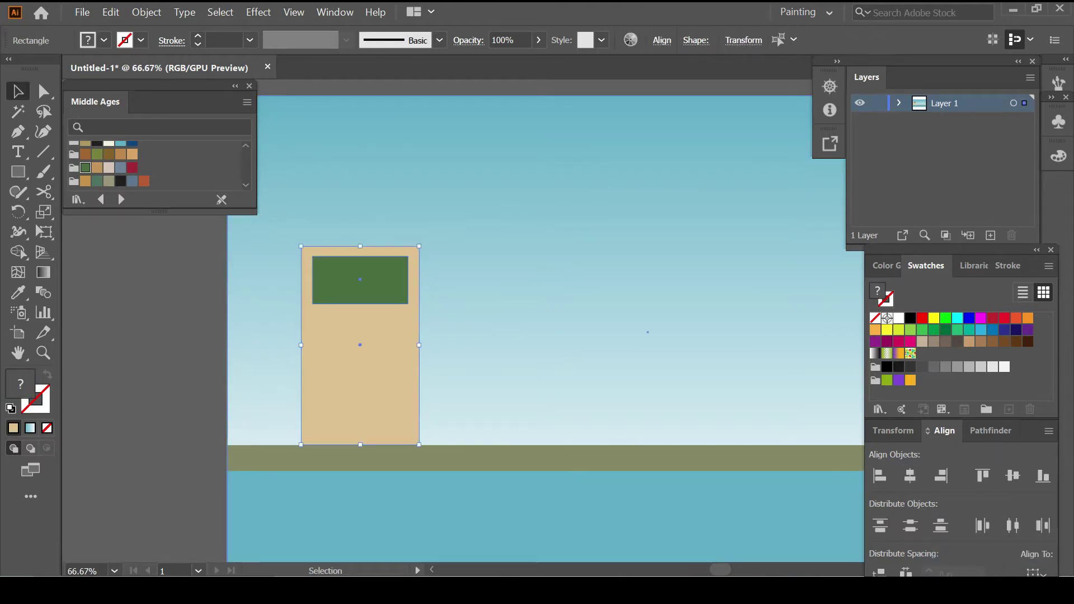
# Split the green rectangle into a grid of 1 row and 2 columns.
pyautogui.keyDown('shift'); pyautogui.click(358, 380); pyautogui.keyUp('shift')
pyautogui.click(146, 12)
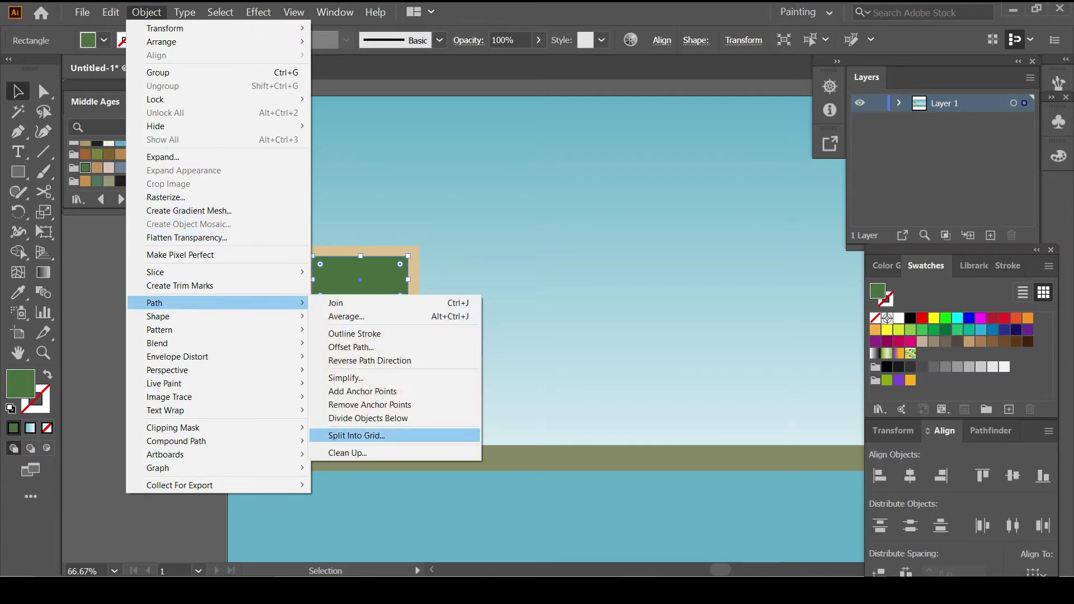
pyautogui.click(358, 435)
pyautogui.click(714, 393)
pyautogui.doubleClick(812, 243)
pyautogui.write('2')
pyautogui.press('BackSpace')
pyautogui.write('1')
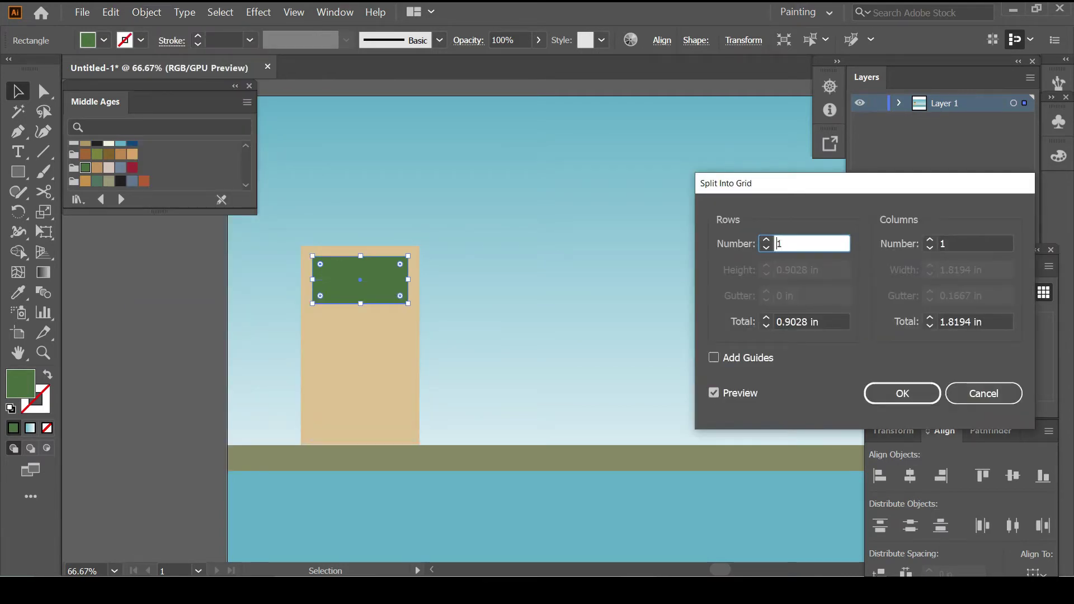
pyautogui.doubleClick(976, 244)
pyautogui.write('2')
pyautogui.click(903, 394)
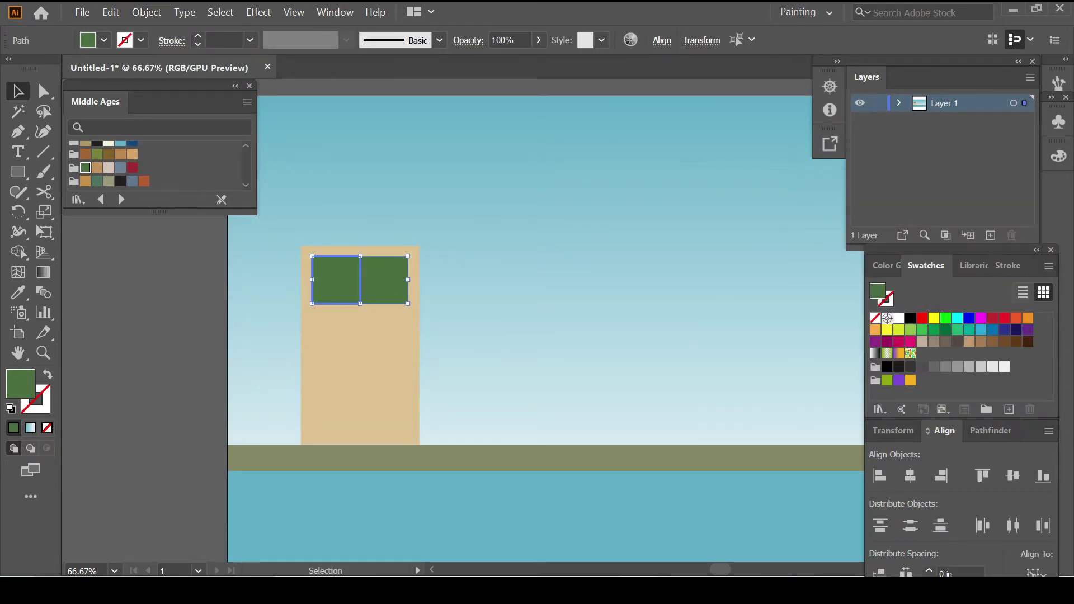
# Spread the two panels apart with a small gap and centre them on the tan building.
pyautogui.click(929, 570)
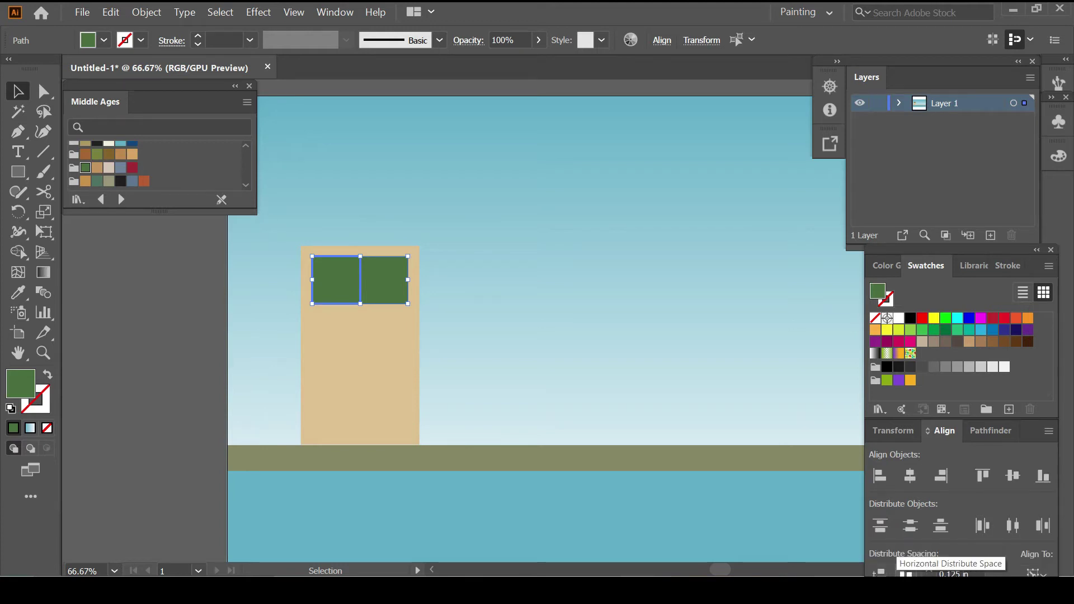
pyautogui.click(906, 572)
pyautogui.click(336, 279)
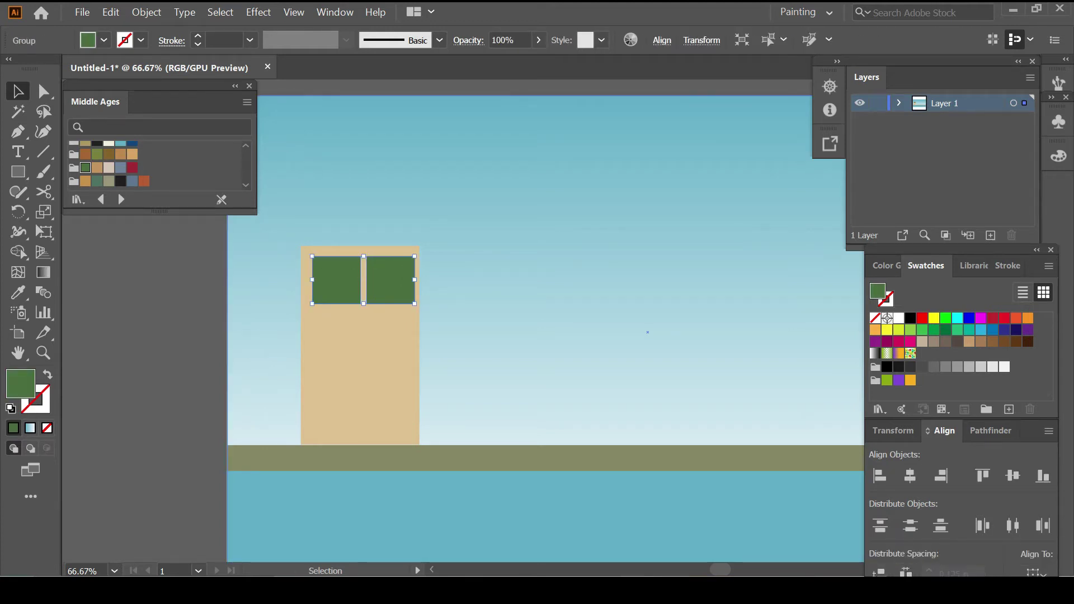
pyautogui.press('v')
pyautogui.hotkey('ctrl', 'a')
pyautogui.click(911, 477)
pyautogui.click(347, 280)
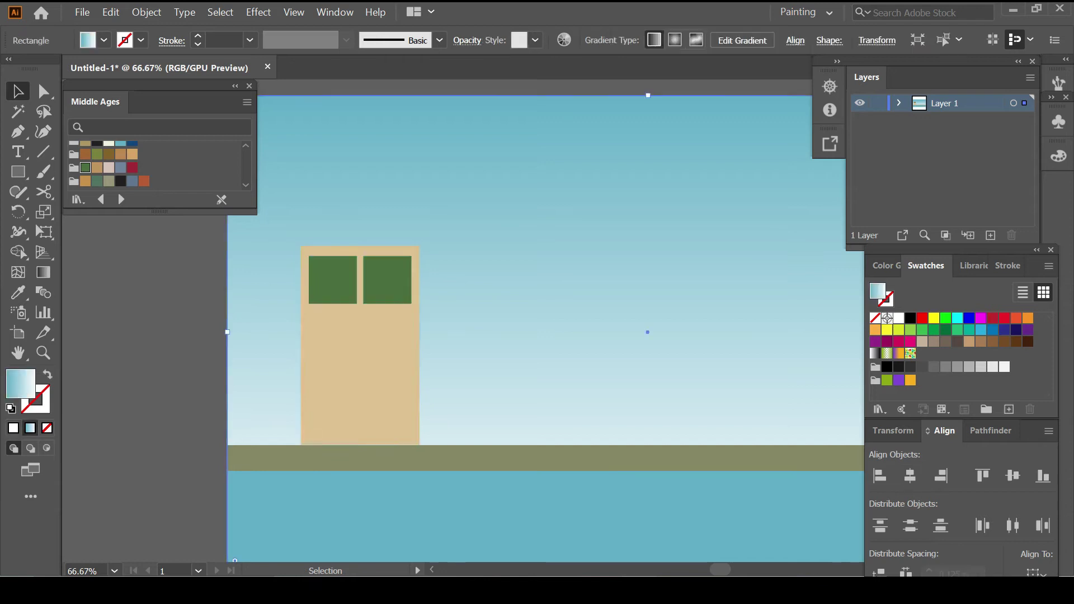
# Copy the window pair down one row, zoom out, and pick dark red fill.
pyautogui.scroll(2, 359, 292)
pyautogui.scroll(-2, 392, 312)
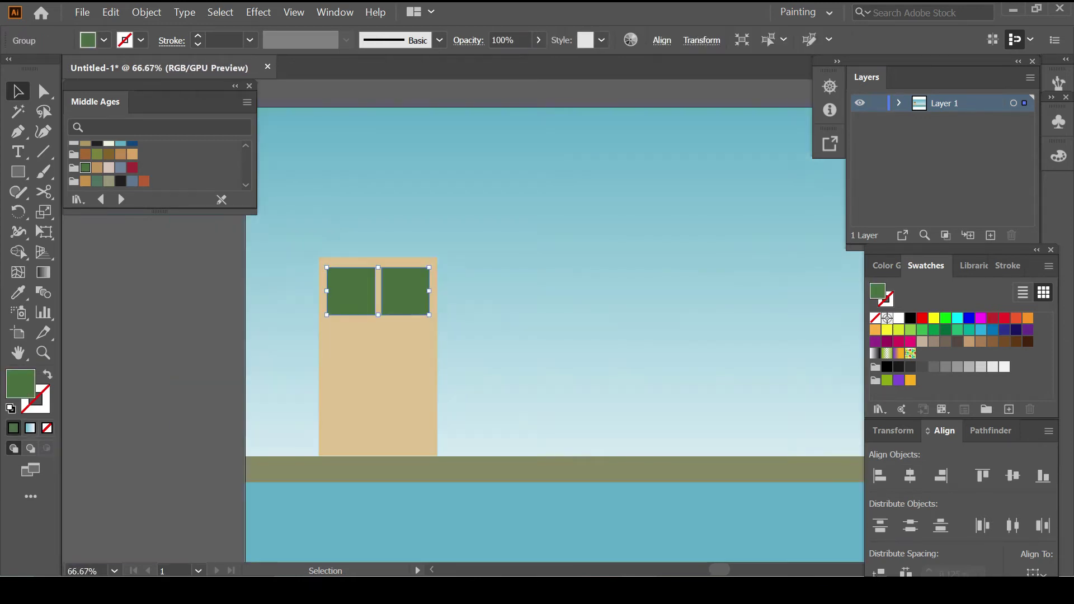
pyautogui.moveTo(421, 291); pyautogui.dragTo(421, 344)
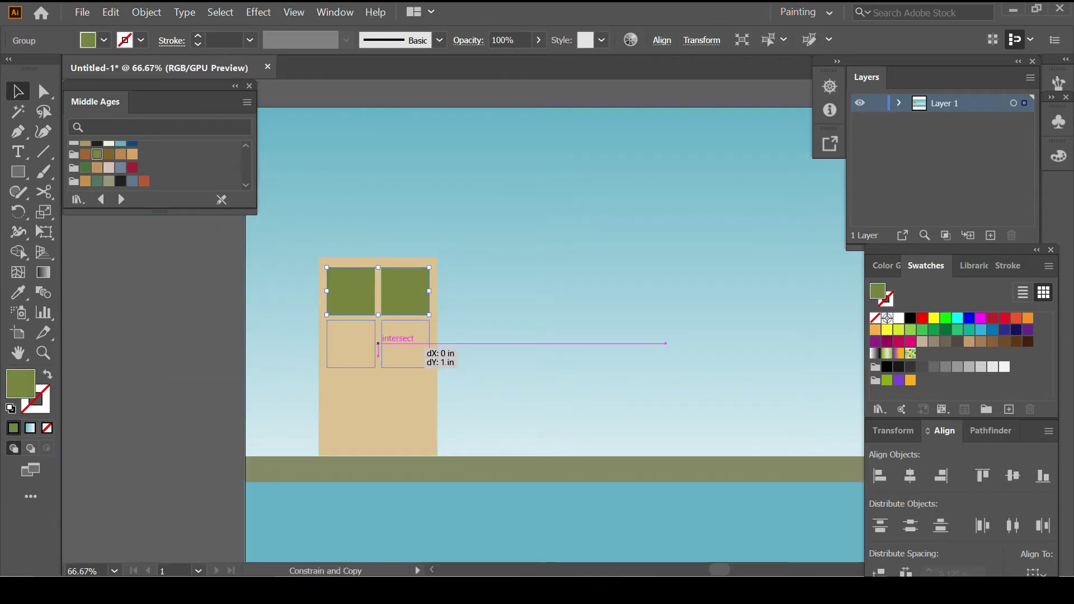
pyautogui.click(665, 343)
pyautogui.hotkey('ctrl', '-')
pyautogui.hotkey('ctrl', '-')
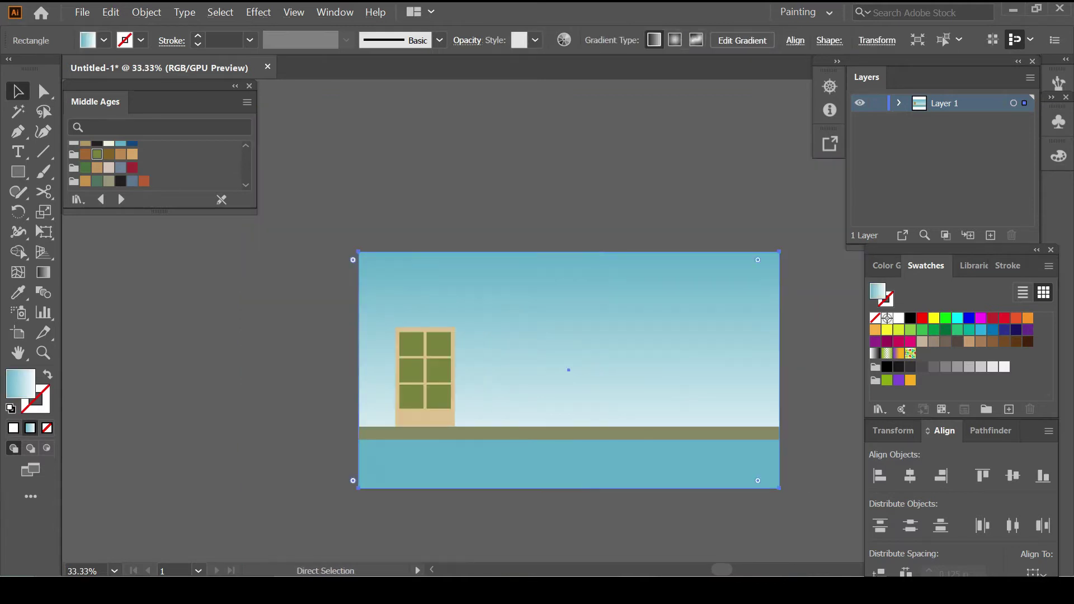
pyautogui.click(86, 173)
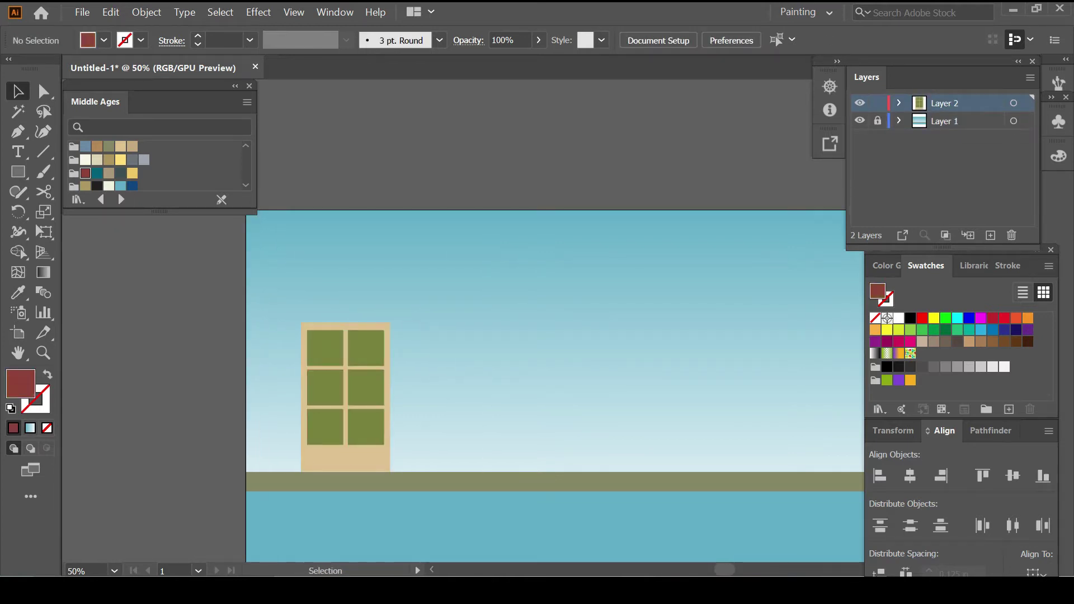
# Draw a tall dark red building beside the tan one, then set olive fill and tan stroke.
pyautogui.moveTo(390, 292); pyautogui.dragTo(463, 473)
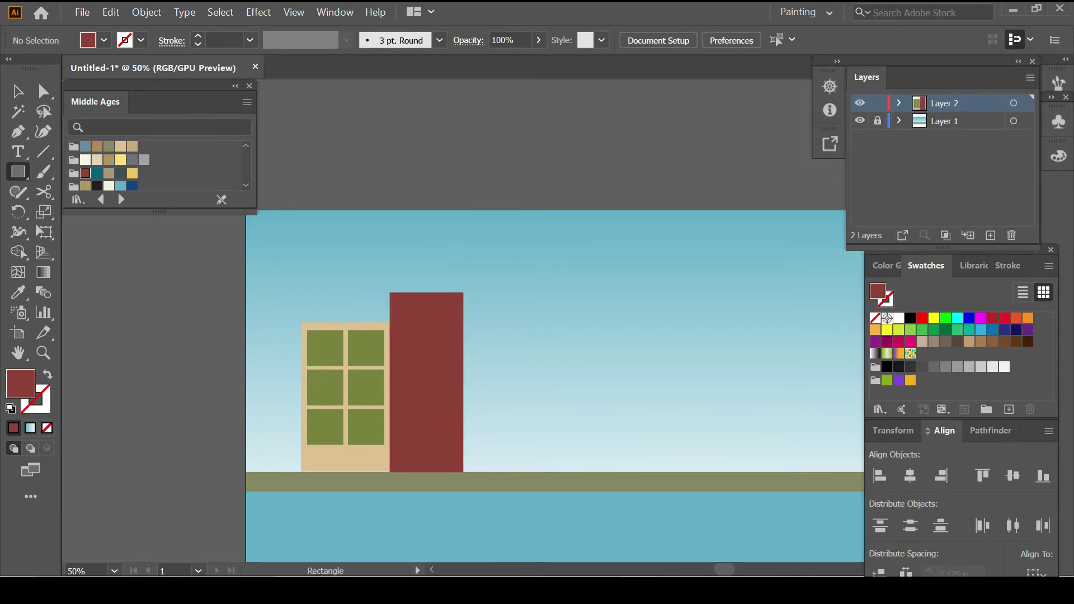
pyautogui.scroll(-2, 107, 168)
pyautogui.click(97, 154)
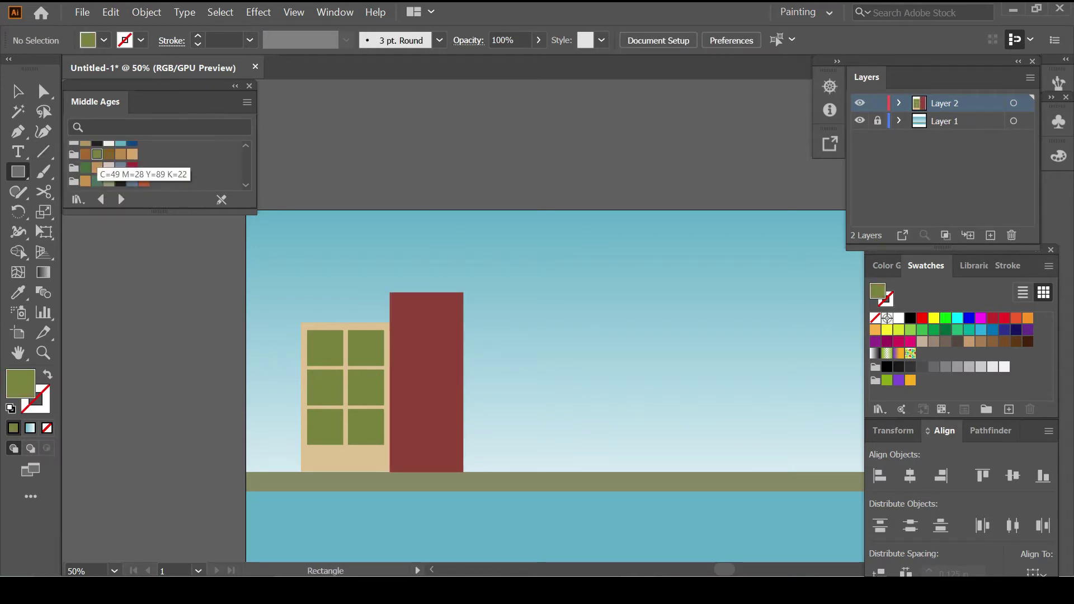
pyautogui.press('x')
pyautogui.click(132, 154)
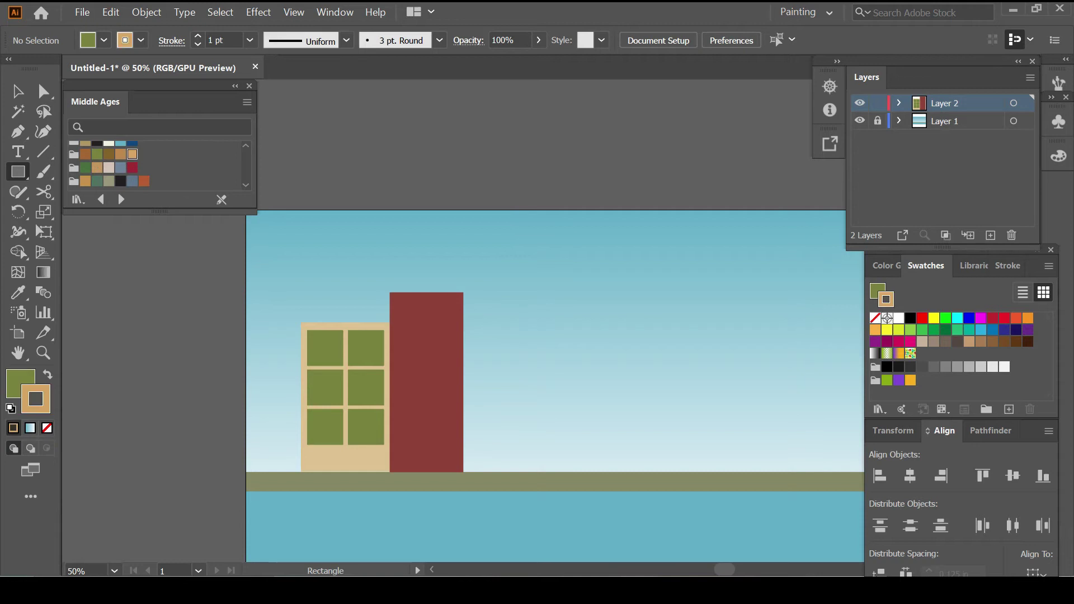
# Draw a small olive window on the red building and copy it straight below.
pyautogui.moveTo(414, 311); pyautogui.dragTo(440, 354)
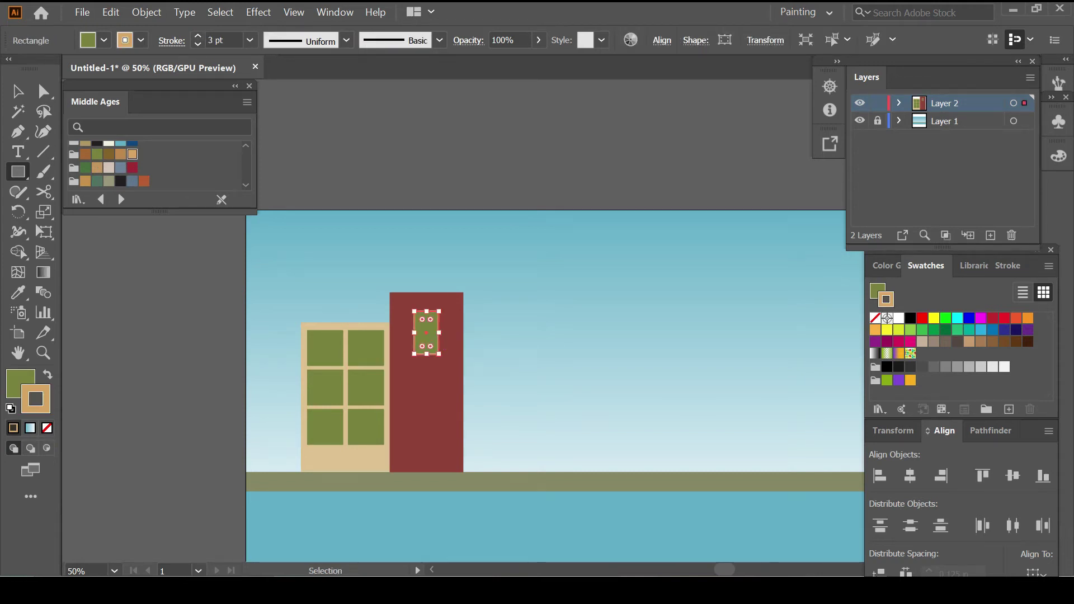
pyautogui.hotkey('ctrl', 'shift', 'a')
pyautogui.scroll(1, 448, 335)
pyautogui.press('v')
pyautogui.click(420, 326)
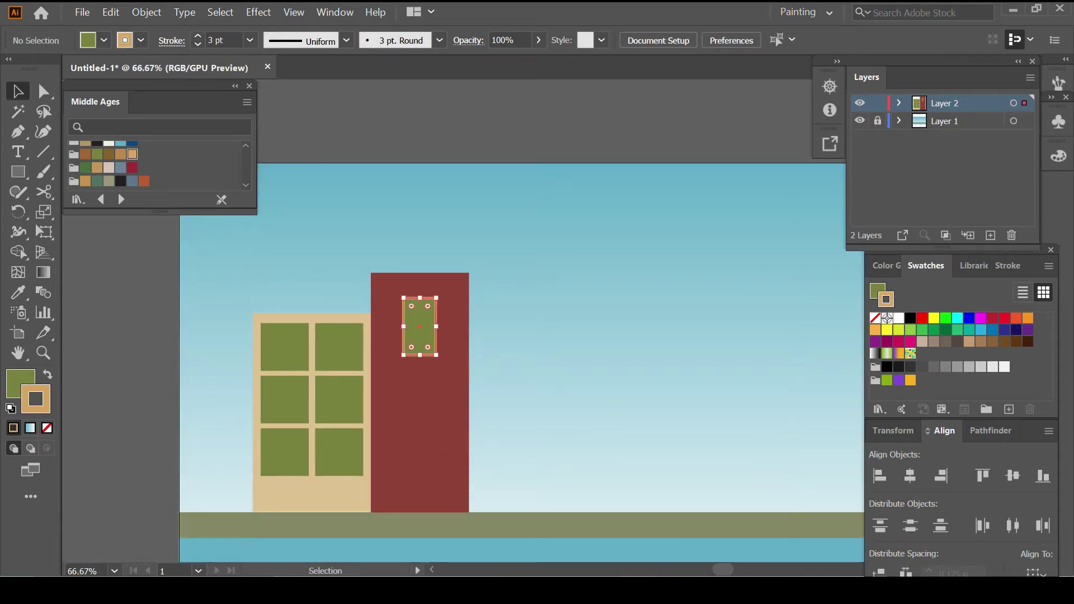
pyautogui.moveTo(420, 326); pyautogui.dragTo(420, 476)
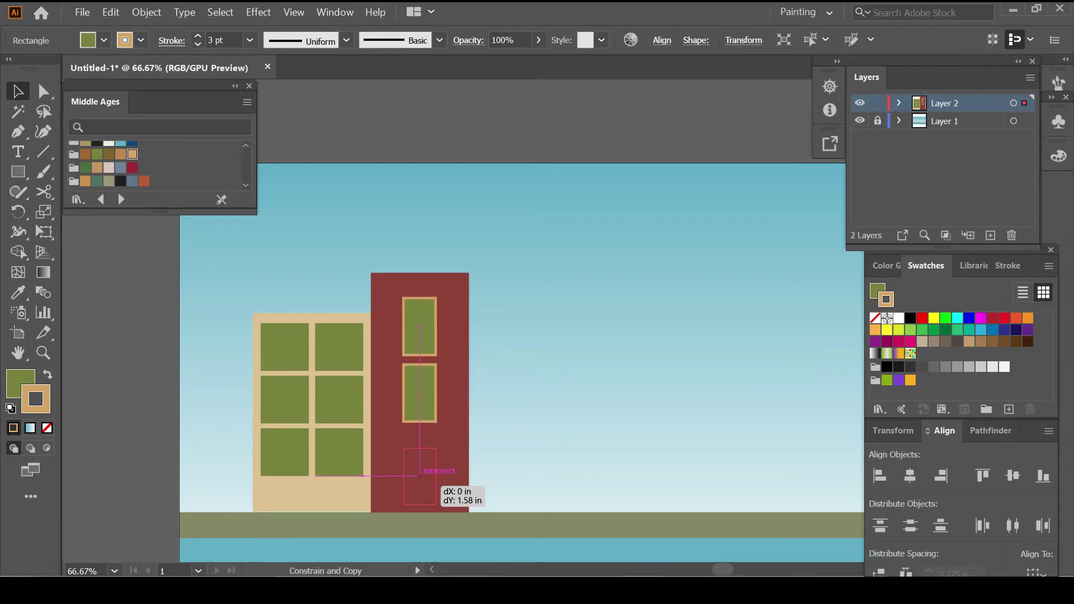
# Fill the lower copy tan and round its top corners into an arched door.
pyautogui.scroll(-2, 157, 165)
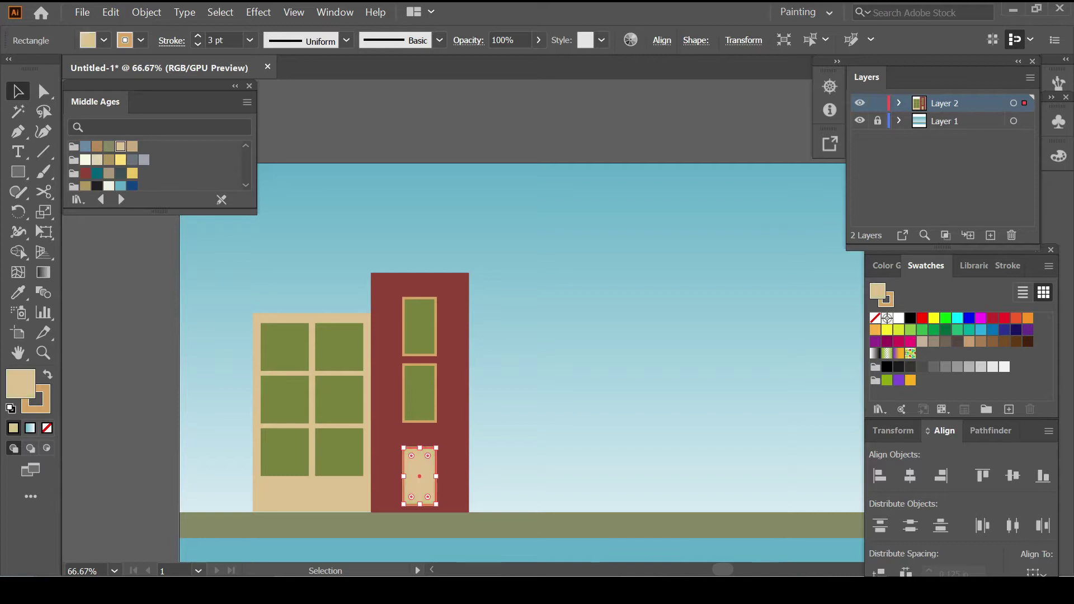
pyautogui.click(120, 146)
pyautogui.press('a')
pyautogui.moveTo(411, 456); pyautogui.dragTo(422, 473)
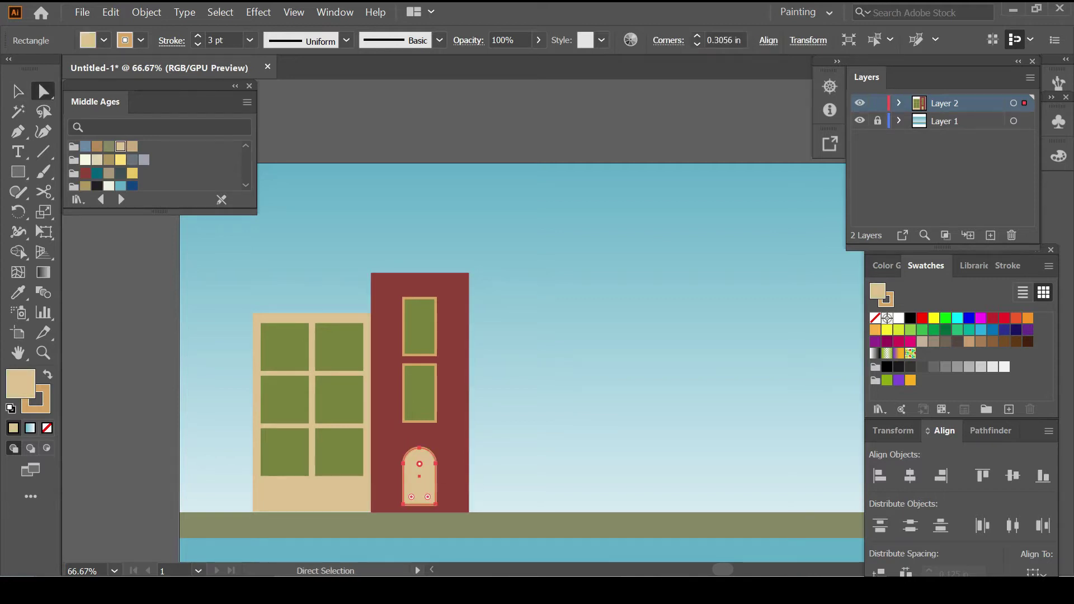
pyautogui.press('v')
pyautogui.hotkey('ctrl', 'shift', 'a')
# Draw a tall grey-green building with no outline right of the red building.
pyautogui.hscroll(-3, 504, 364)
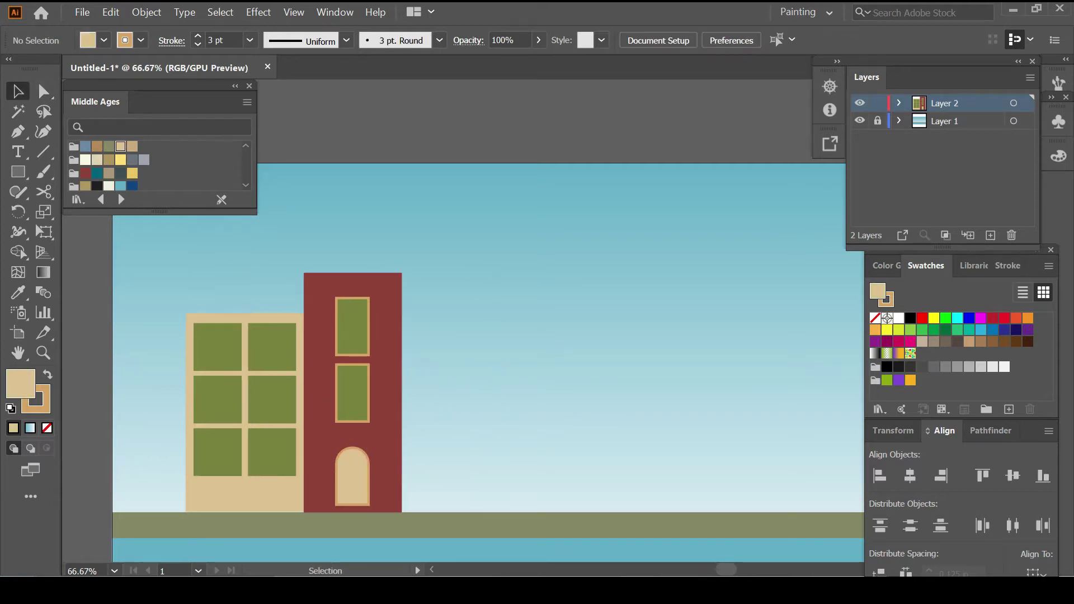
pyautogui.hscroll(-1, 503, 363)
pyautogui.scroll(-1, 156, 165)
pyautogui.click(96, 181)
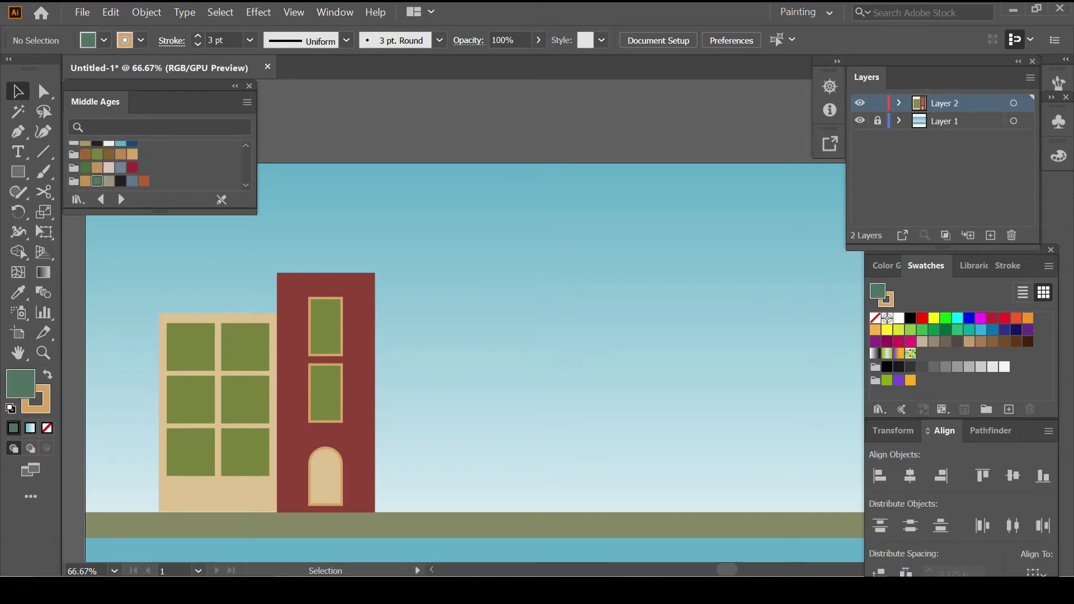
pyautogui.hotkey('ctrl', '-')
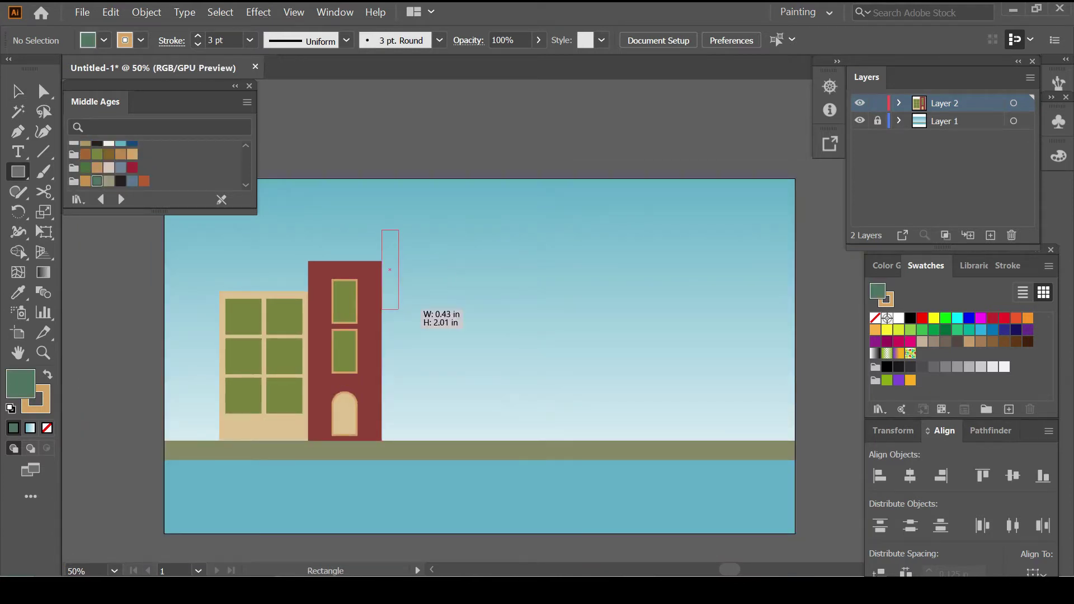
pyautogui.moveTo(399, 309); pyautogui.dragTo(474, 441)
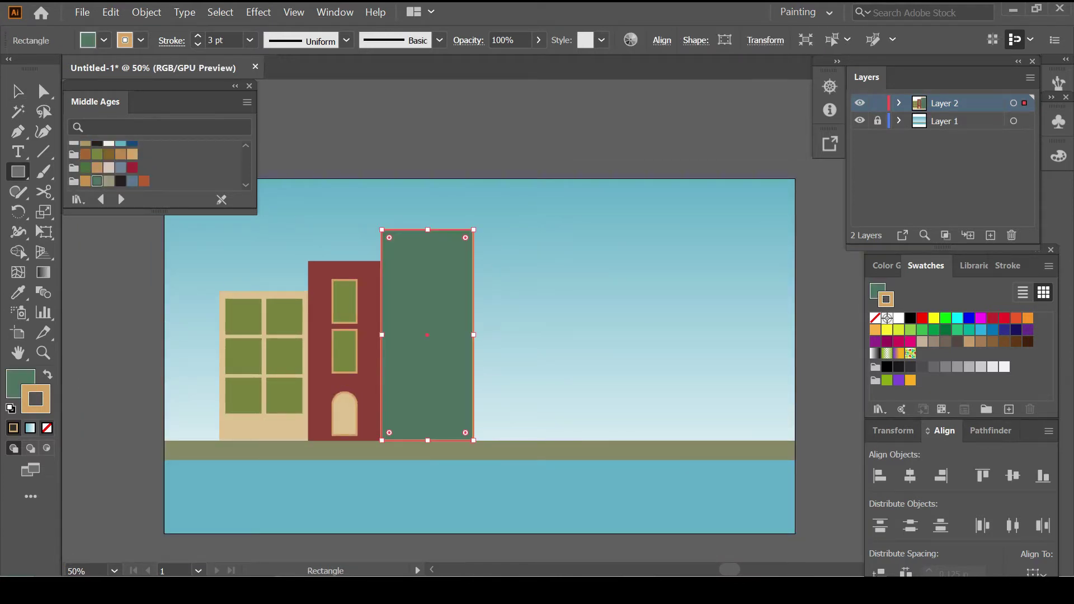
pyautogui.press('/')
pyautogui.hotkey('ctrl', 'shift', 'a')
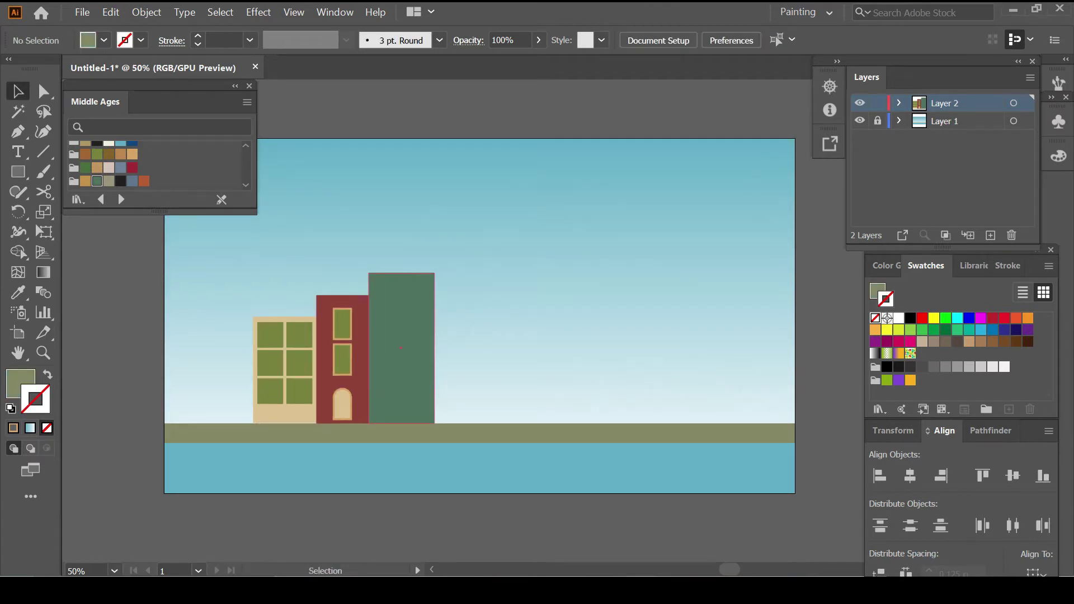
# Set the outline colour to dark red and the fill to tan.
pyautogui.scroll(3, 98, 180)
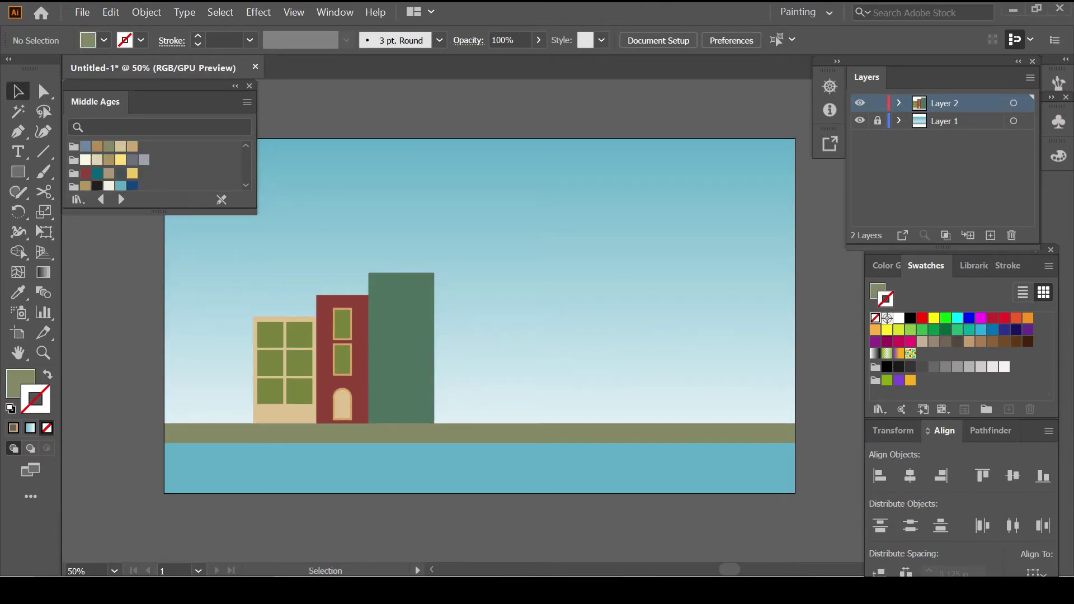
pyautogui.click(85, 173)
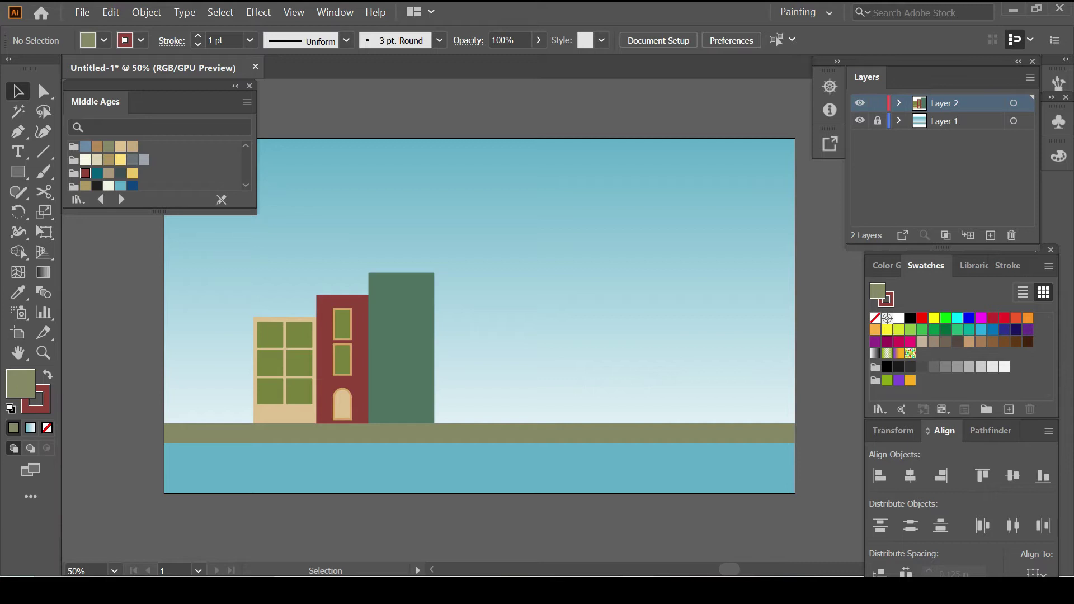
pyautogui.click(120, 146)
# Draw a tan panel near the top of the green building.
pyautogui.press('m')
pyautogui.scroll(3, 388, 311)
pyautogui.moveTo(346, 223)
pyautogui.mouseDown()
pyautogui.moveTo(379, 320)
pyautogui.moveTo(506, 318)
pyautogui.mouseUp()
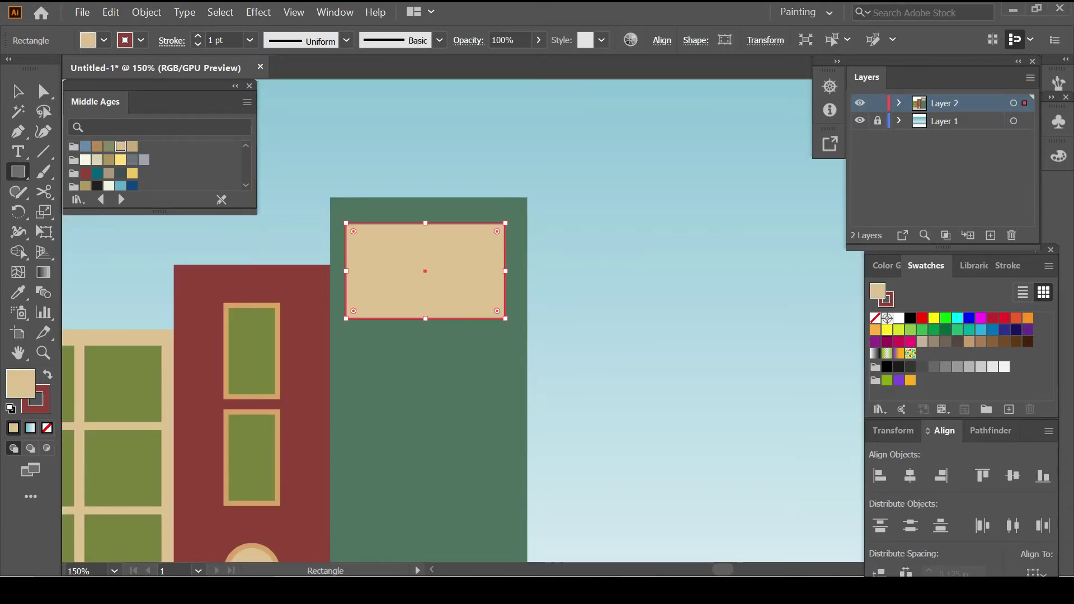
# Split the tan panel into a grid of 1 row and 3 columns.
pyautogui.click(146, 11)
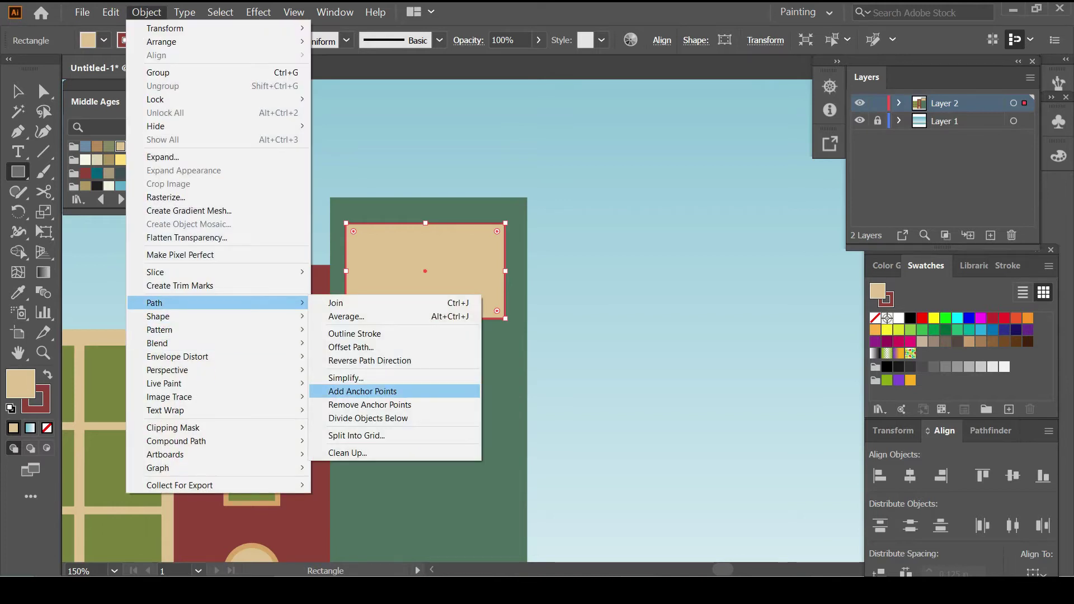
pyautogui.click(358, 436)
pyautogui.press('Up')
pyautogui.press('Up')
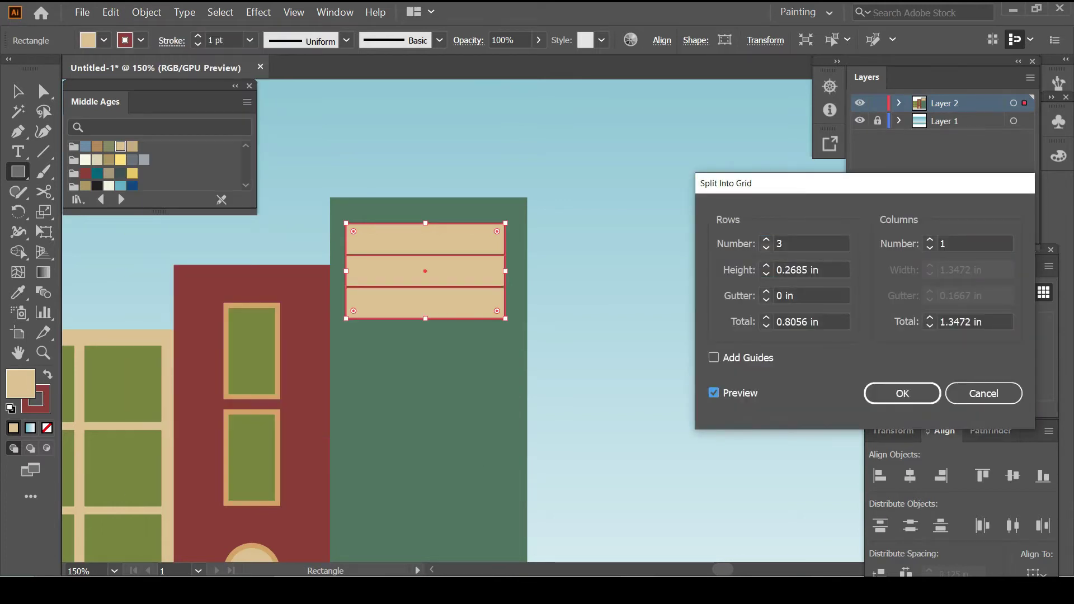
pyautogui.write('1')
pyautogui.press('Tab')
pyautogui.write('3')
pyautogui.press('Return')
# Centre the three tan panels on the green building and space them evenly.
pyautogui.press('v')
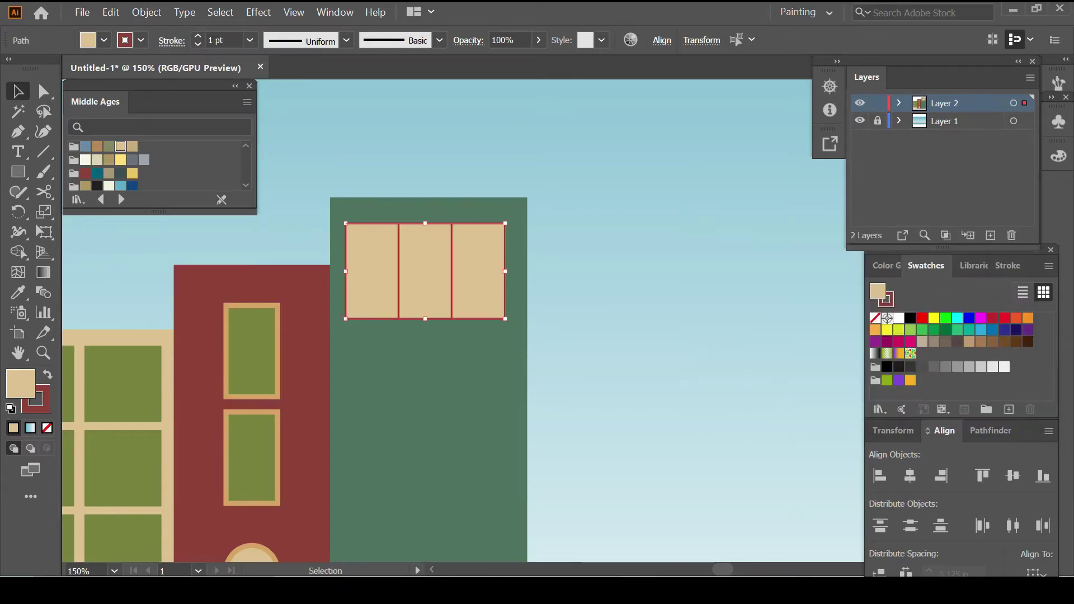
pyautogui.click(906, 571)
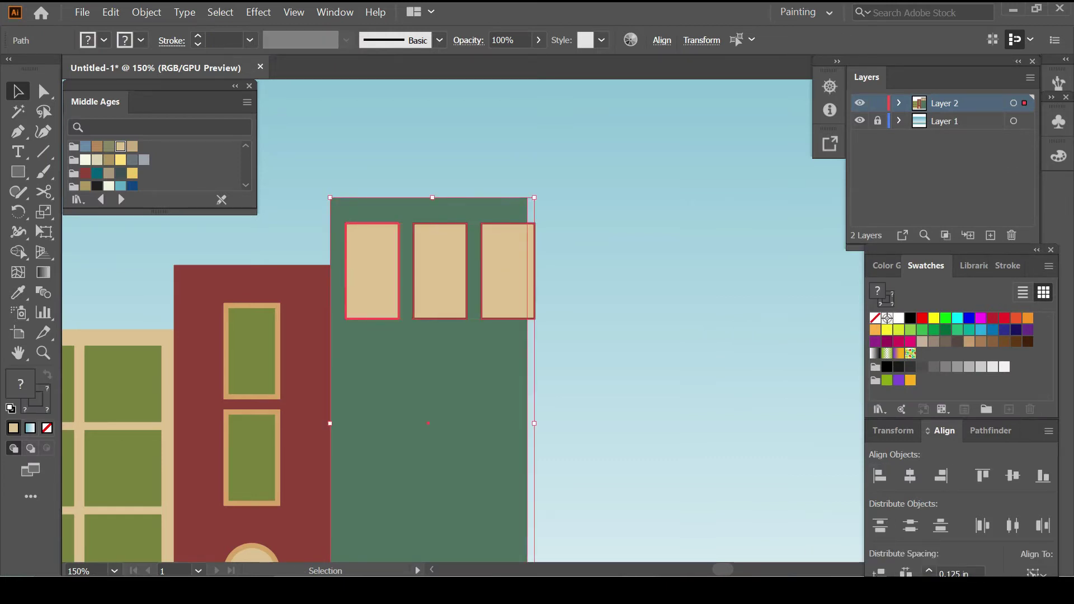
pyautogui.click(372, 272)
pyautogui.keyDown('shift'); pyautogui.click(440, 271); pyautogui.keyUp('shift')
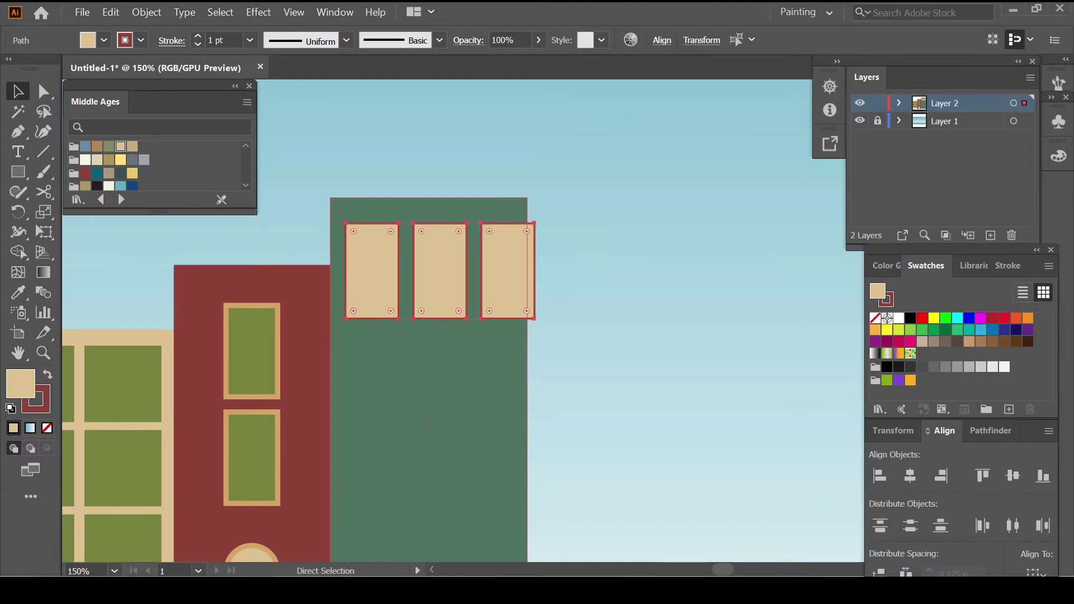
pyautogui.click(911, 476)
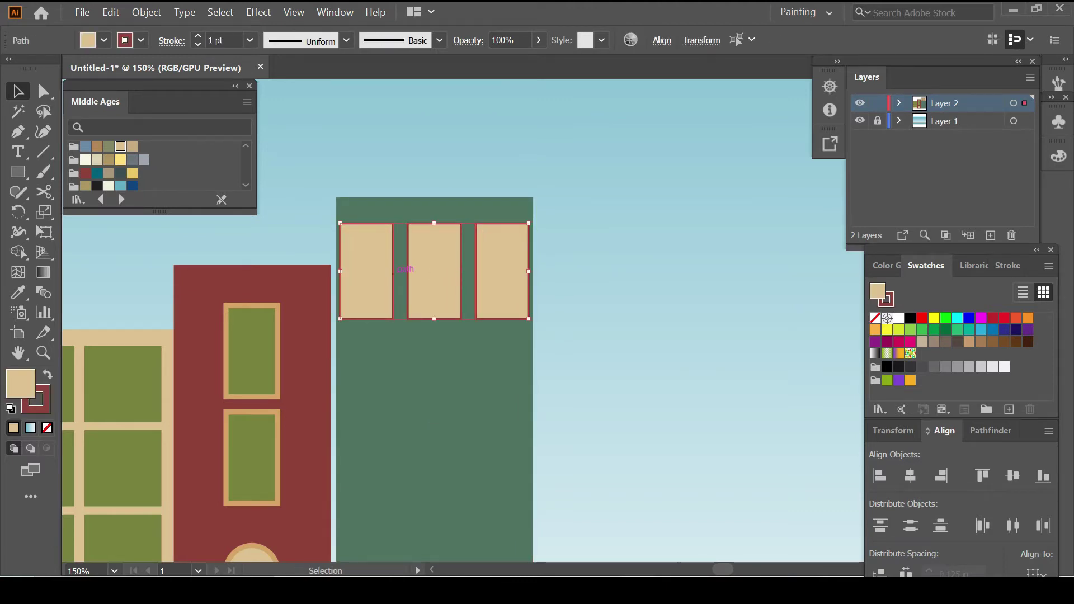
pyautogui.click(367, 272)
pyautogui.moveTo(939, 574); pyautogui.dragTo(951, 573)
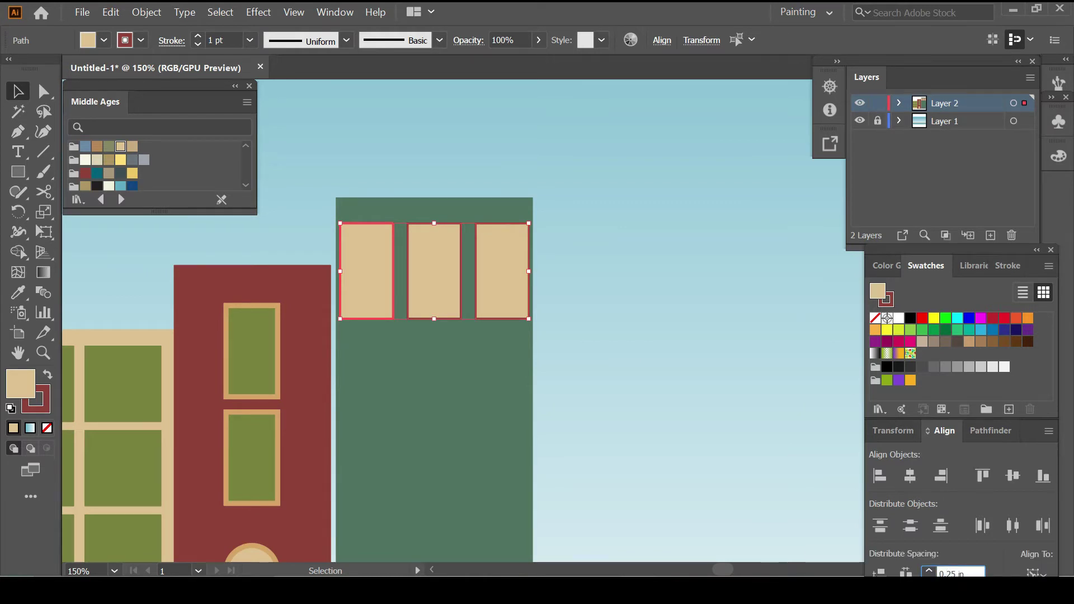
pyautogui.click(906, 572)
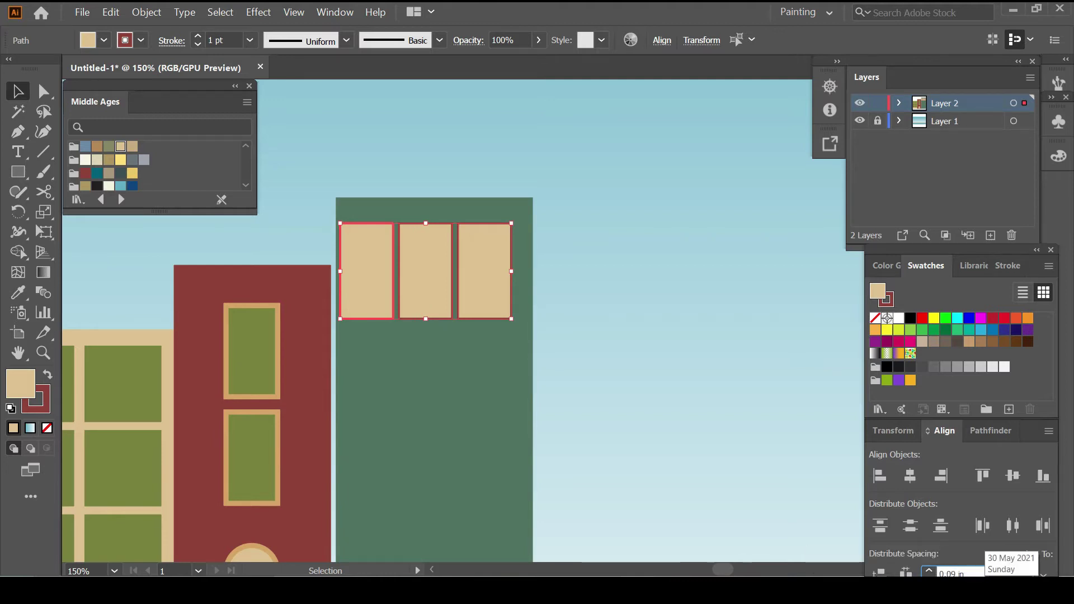
pyautogui.hotkey('ctrl', 'z')
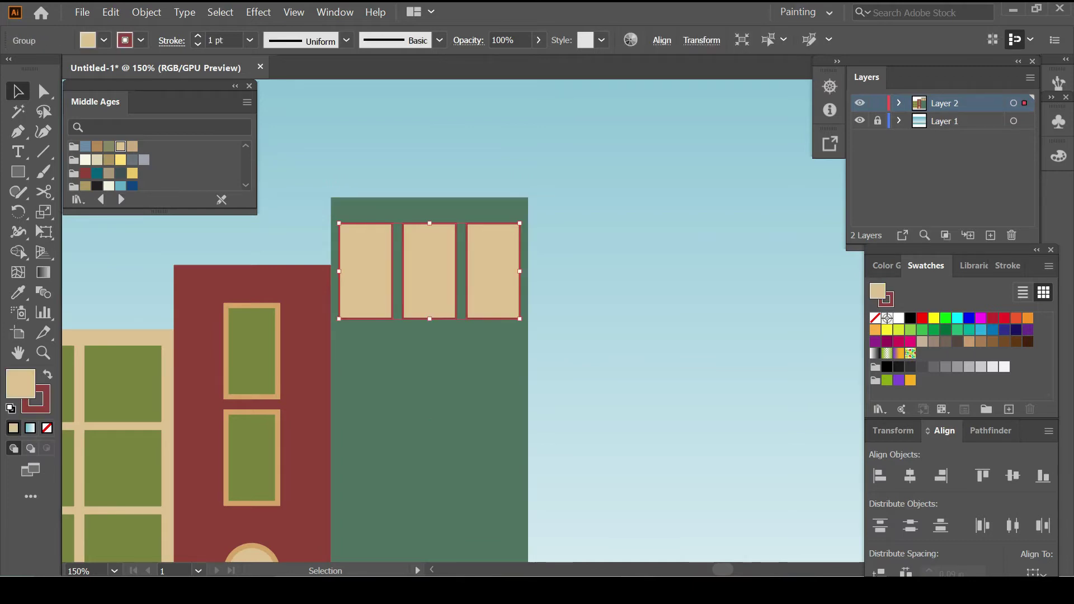
# Duplicate the window row downward twice to make three rows of three.
pyautogui.press('a')
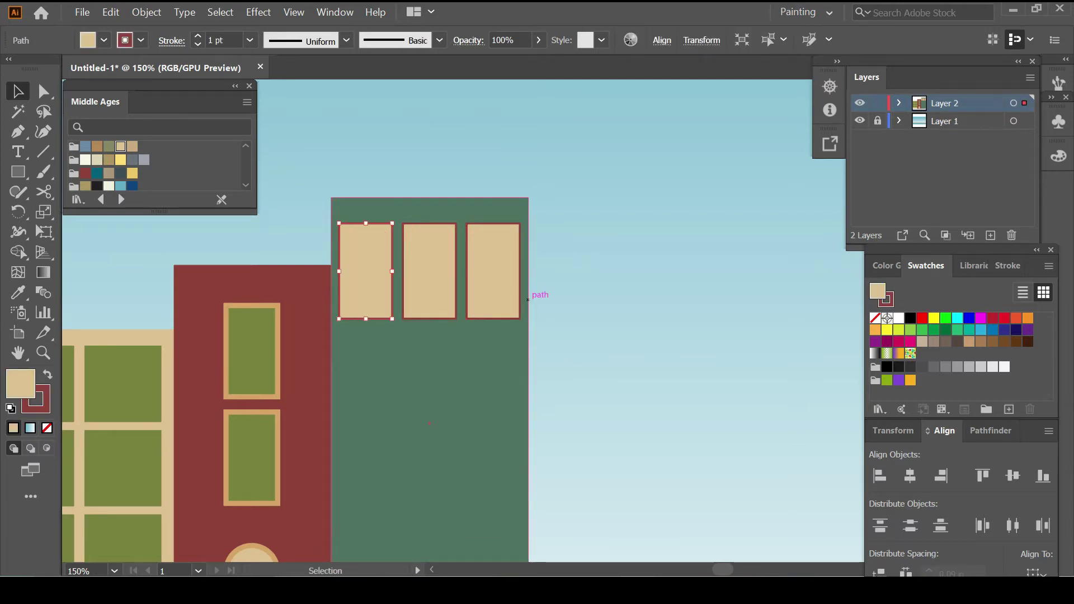
pyautogui.scroll(-3, 431, 279)
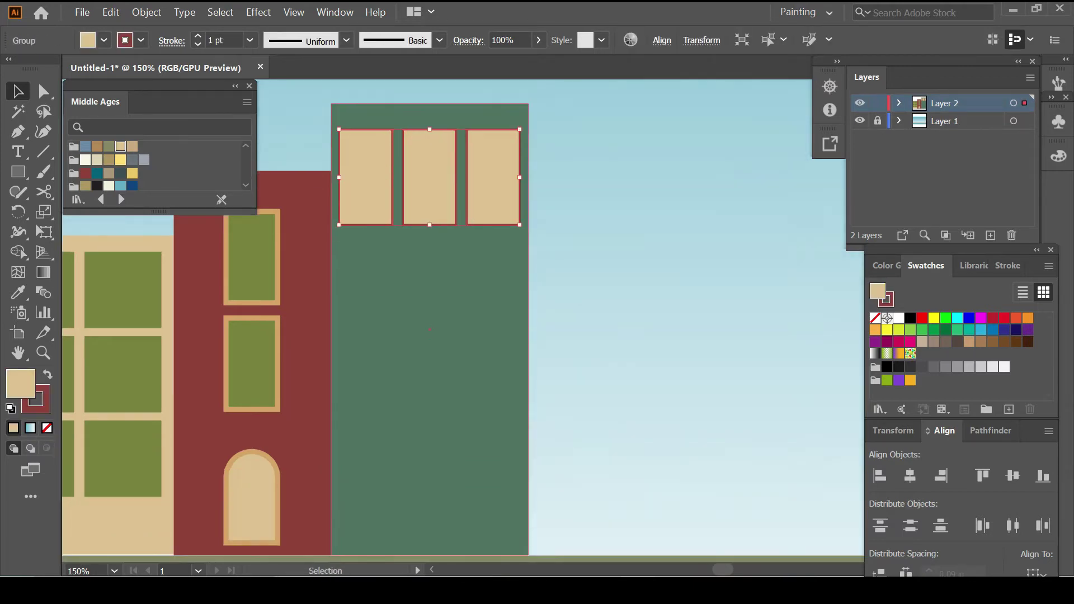
pyautogui.moveTo(434, 190); pyautogui.dragTo(434, 302)
pyautogui.hotkey('ctrl', 'd')
pyautogui.scroll(-3, 464, 319)
pyautogui.hotkey('ctrl', 'shift', 'a')
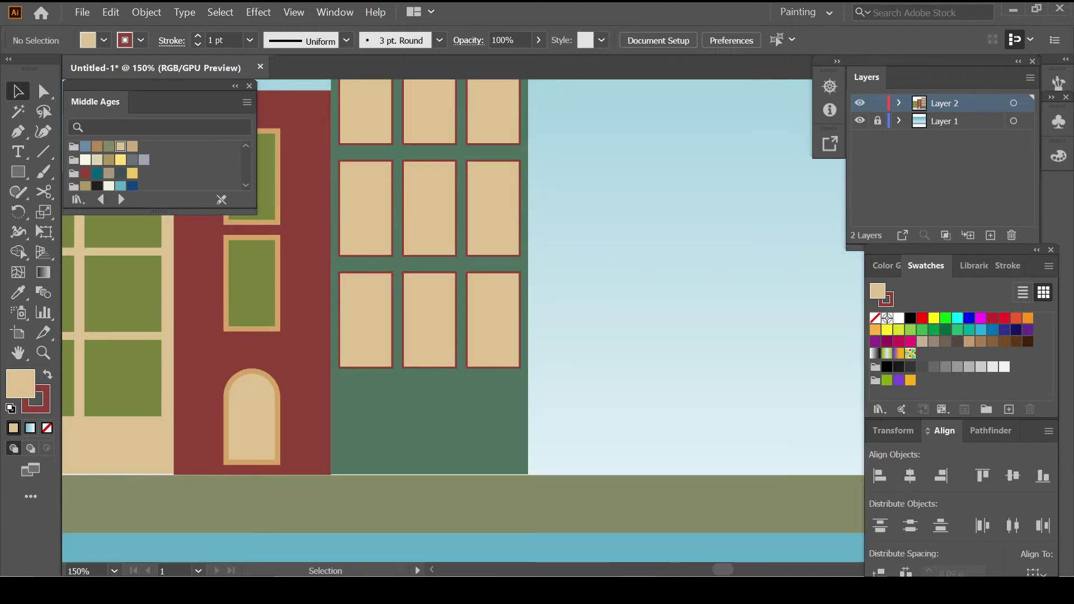
# Set the colours to an off-white fill with no stroke.
pyautogui.scroll(5, 463, 322)
pyautogui.click(85, 160)
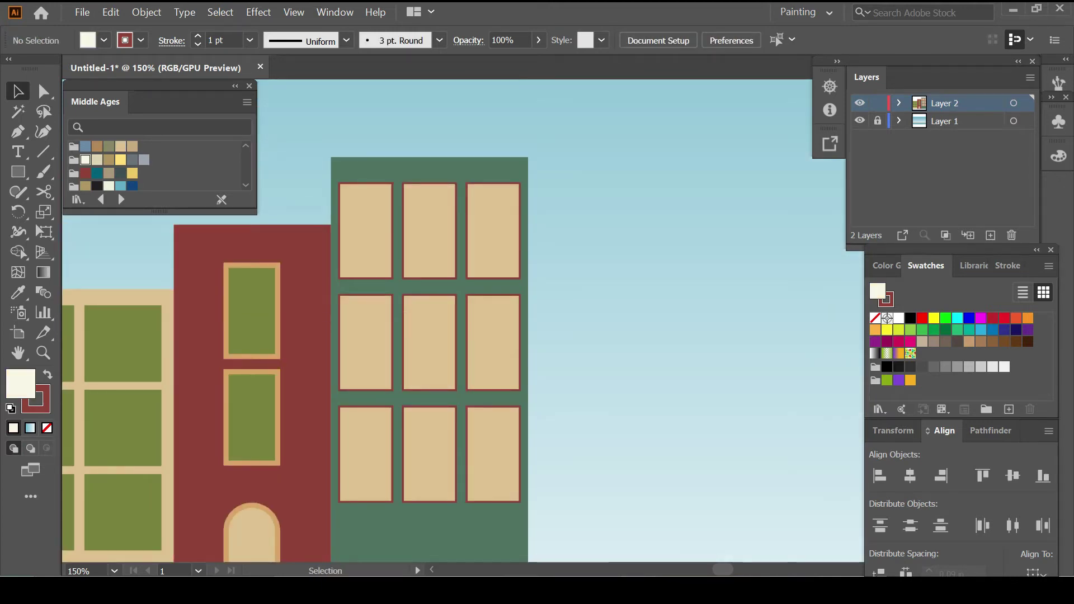
pyautogui.hotkey('shift', 'x')
pyautogui.press('/')
pyautogui.hotkey('shift', 'x')
# Draw a thin off-white ledge bar above the first window of the green building.
pyautogui.press('m')
pyautogui.scroll(3, 349, 350)
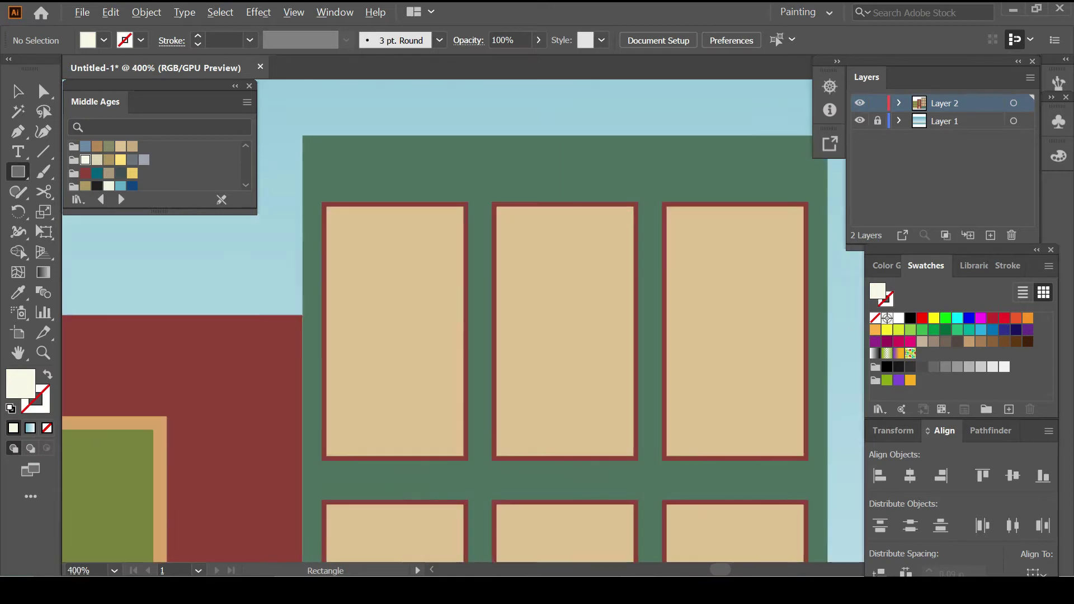
pyautogui.moveTo(323, 194); pyautogui.dragTo(475, 202)
pyautogui.press('v')
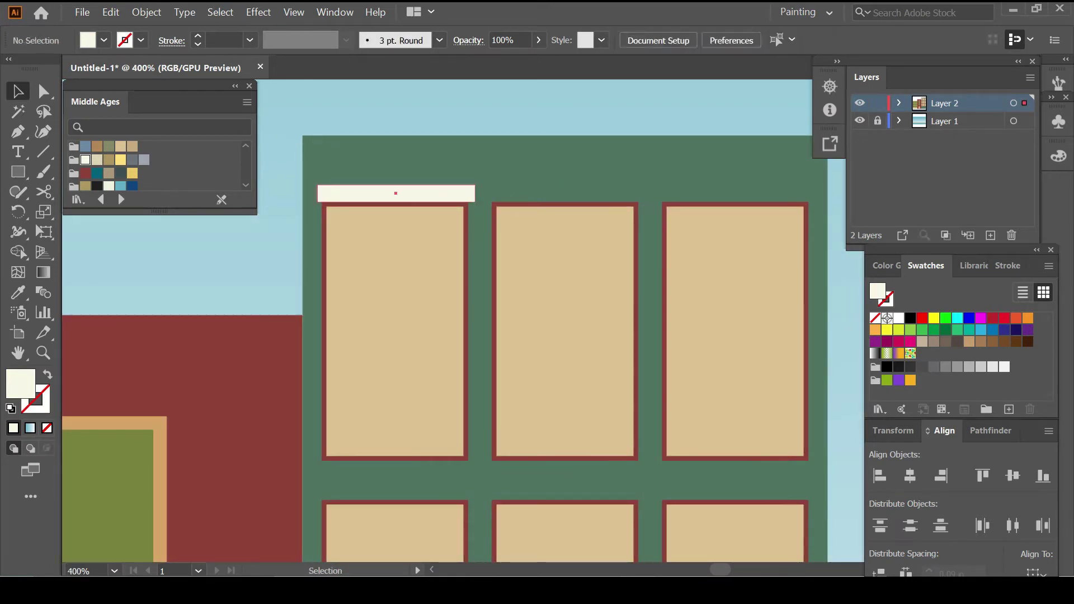
pyautogui.keyDown('shift'); pyautogui.click(395, 280); pyautogui.keyUp('shift')
pyautogui.keyDown('shift'); pyautogui.click(396, 193); pyautogui.keyUp('shift')
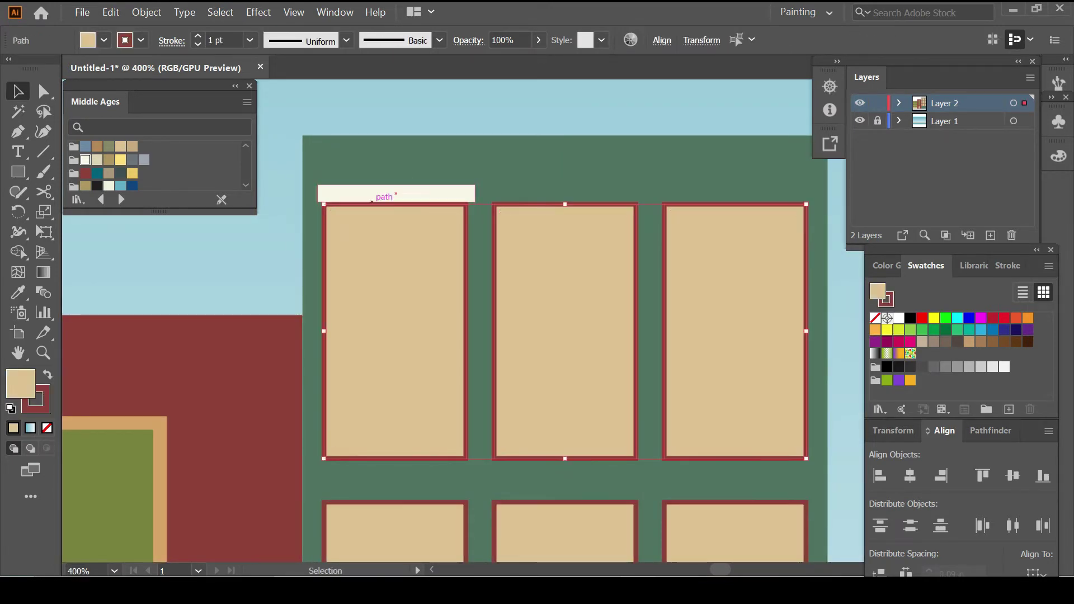
pyautogui.click(372, 202)
pyautogui.hotkey('ctrl', 'shift', 'a')
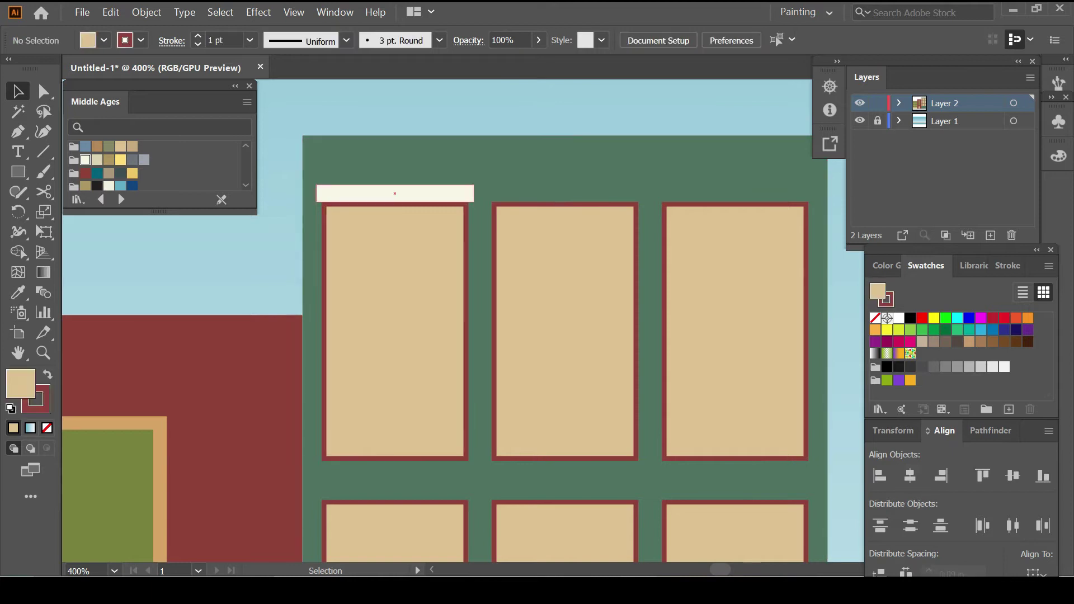
# Copy the ledge over the middle and third windows, centre each, and group the three bars.
pyautogui.moveTo(395, 193); pyautogui.dragTo(563, 193)
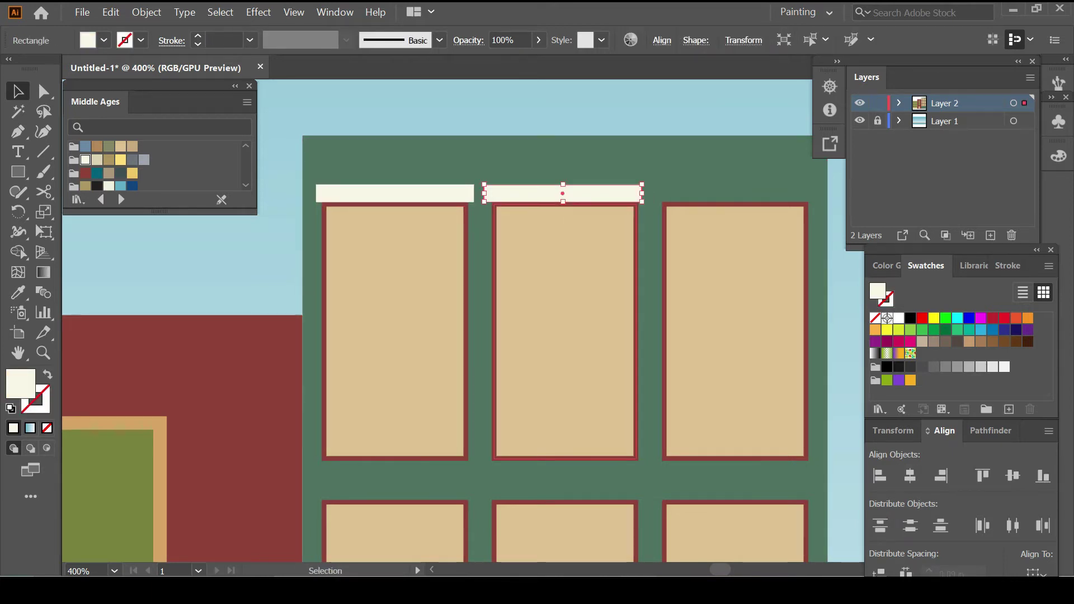
pyautogui.keyDown('shift'); pyautogui.click(565, 335); pyautogui.keyUp('shift')
pyautogui.click(910, 475)
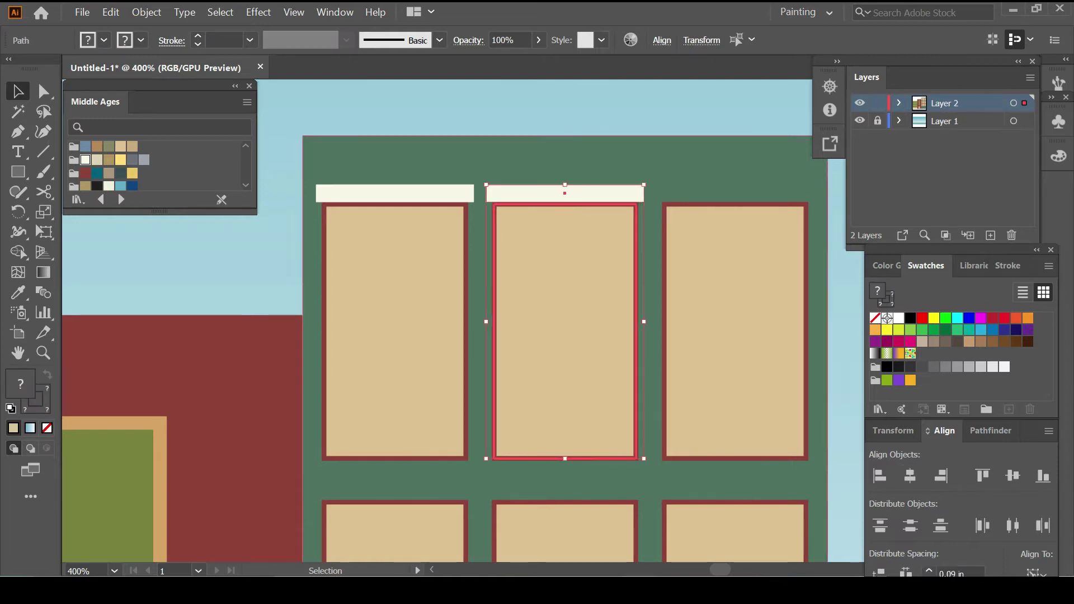
pyautogui.keyDown('shift'); pyautogui.click(564, 335); pyautogui.keyUp('shift')
pyautogui.hscroll(3, 565, 336)
pyautogui.moveTo(498, 194); pyautogui.dragTo(671, 194)
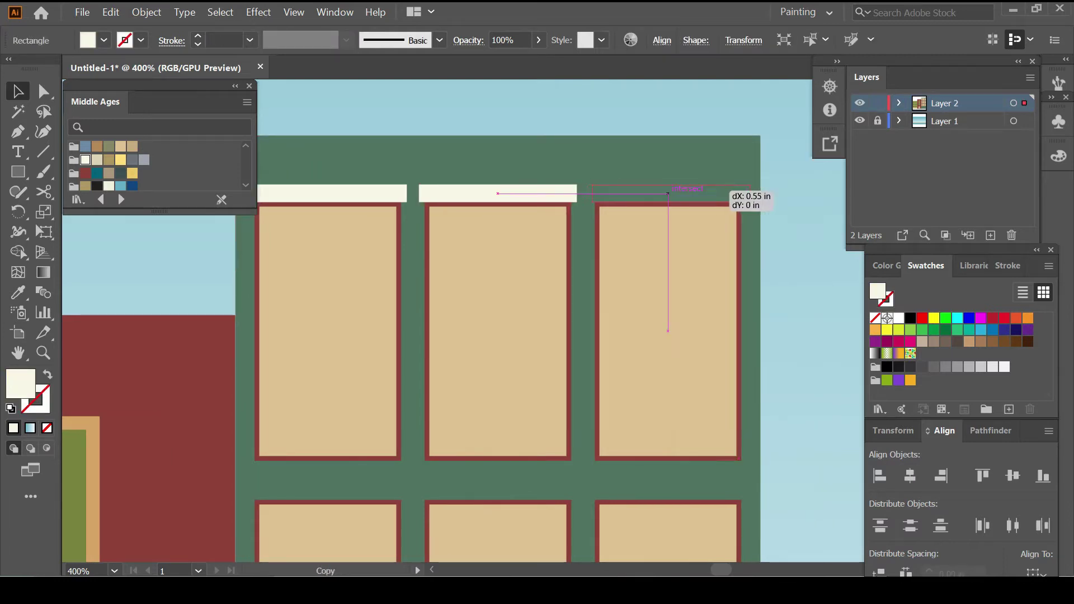
pyautogui.keyDown('shift'); pyautogui.click(668, 336); pyautogui.keyUp('shift')
pyautogui.keyDown('shift'); pyautogui.click(668, 336); pyautogui.keyUp('shift')
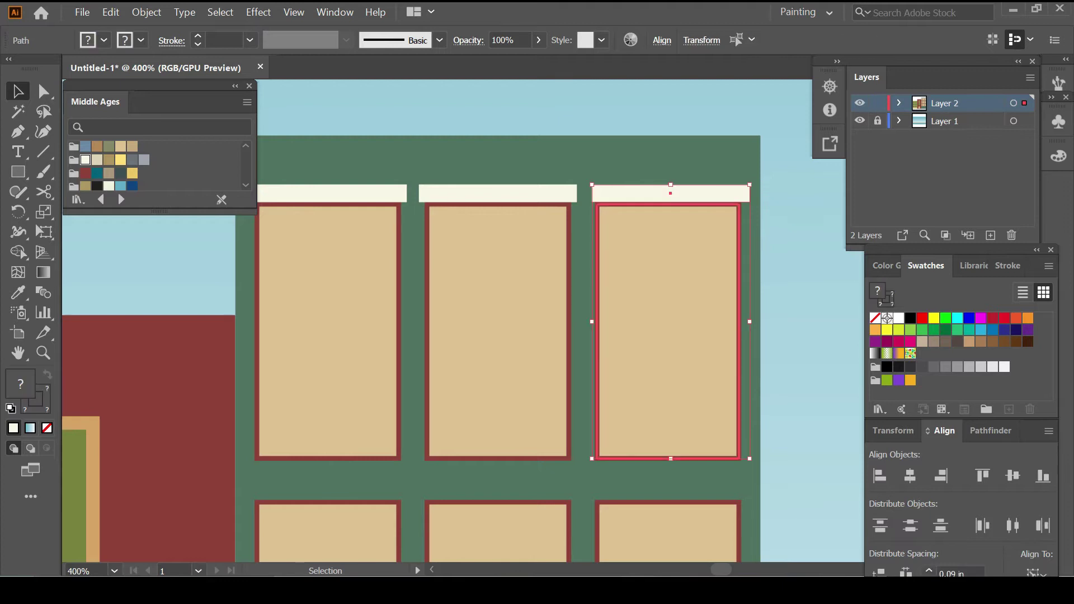
pyautogui.keyDown('shift'); pyautogui.click(668, 335); pyautogui.keyUp('shift')
pyautogui.keyDown('shift'); pyautogui.click(498, 194); pyautogui.keyUp('shift')
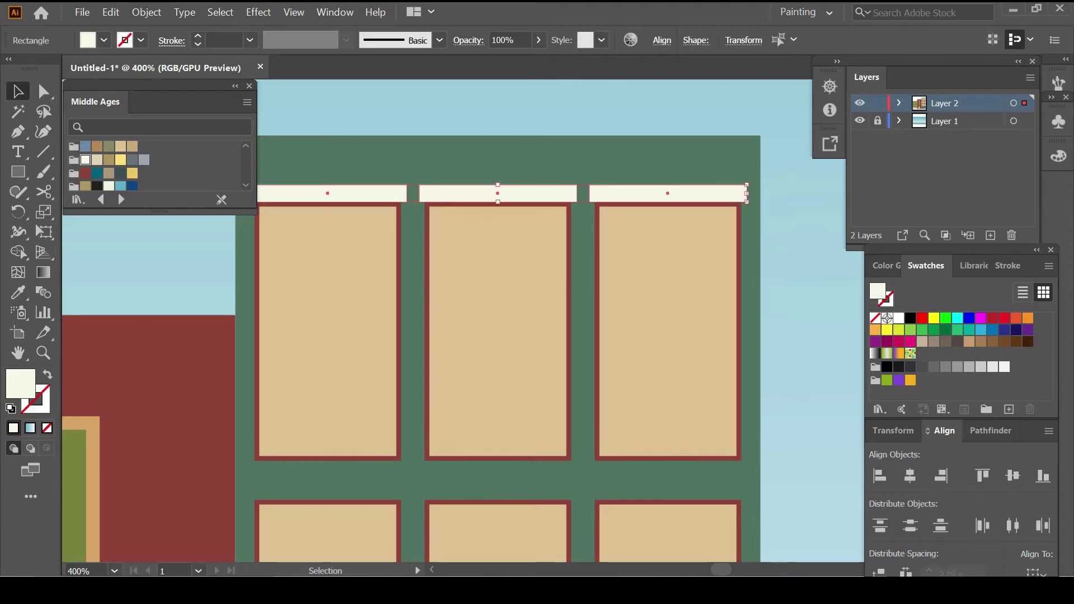
pyautogui.hotkey('ctrl', 'g')
# Copy the grouped ledge row down to line the other window rows.
pyautogui.scroll(-3, 747, 193)
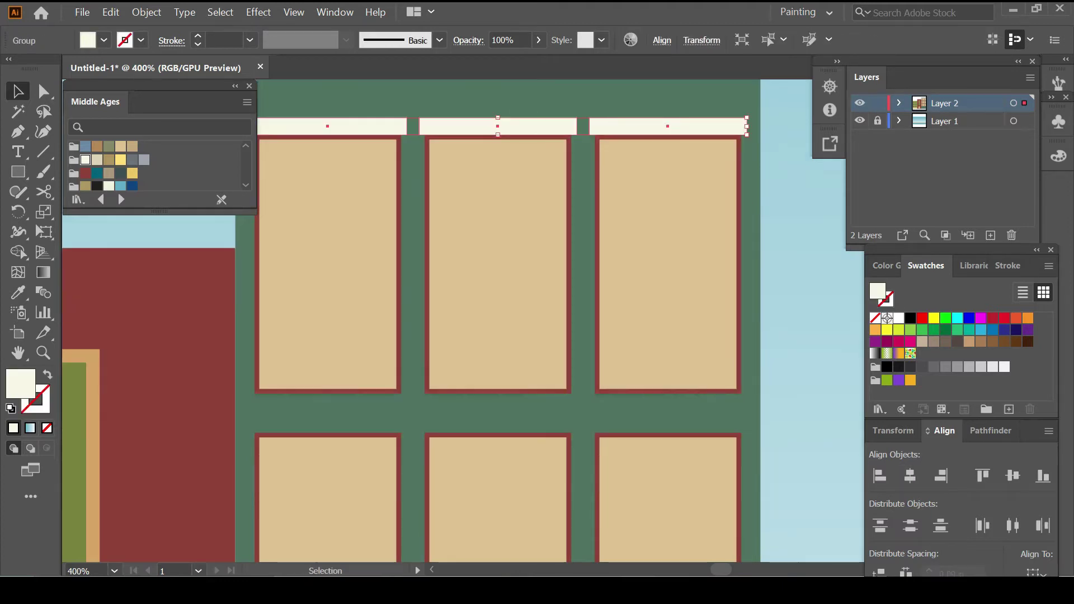
pyautogui.moveTo(748, 134); pyautogui.dragTo(750, 393)
pyautogui.scroll(-2, 750, 393)
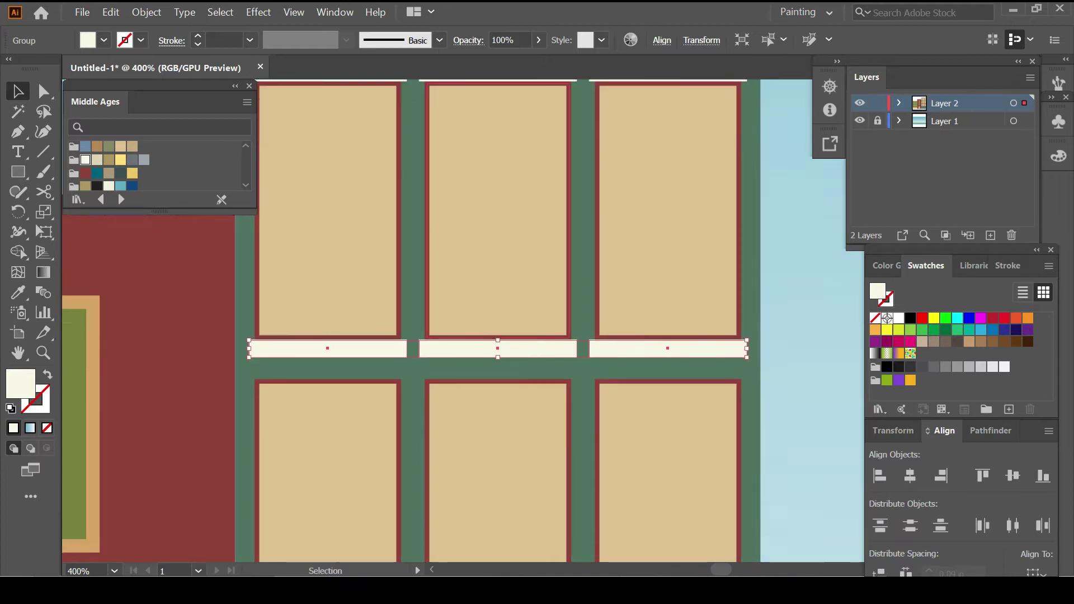
pyautogui.scroll(3, 750, 393)
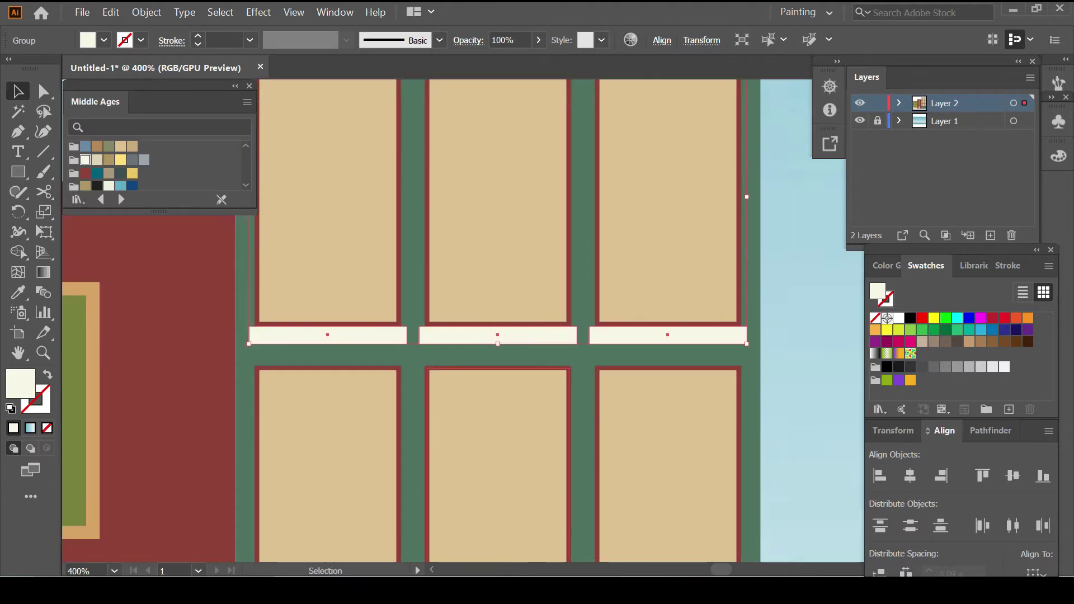
pyautogui.scroll(-10, 746, 194)
pyautogui.moveTo(523, 173); pyautogui.dragTo(524, 473)
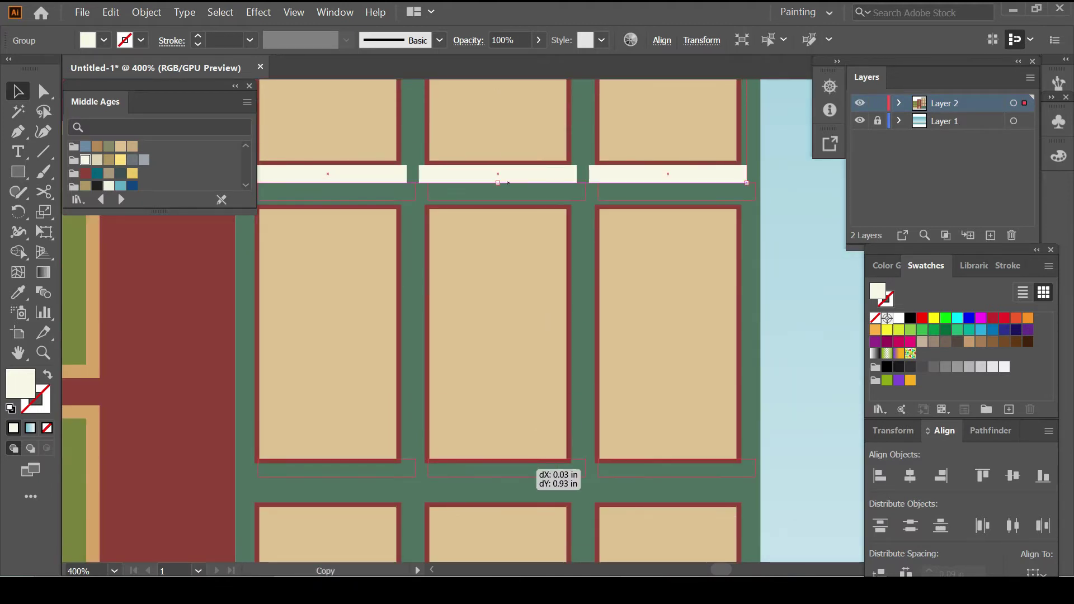
pyautogui.scroll(-9, 523, 473)
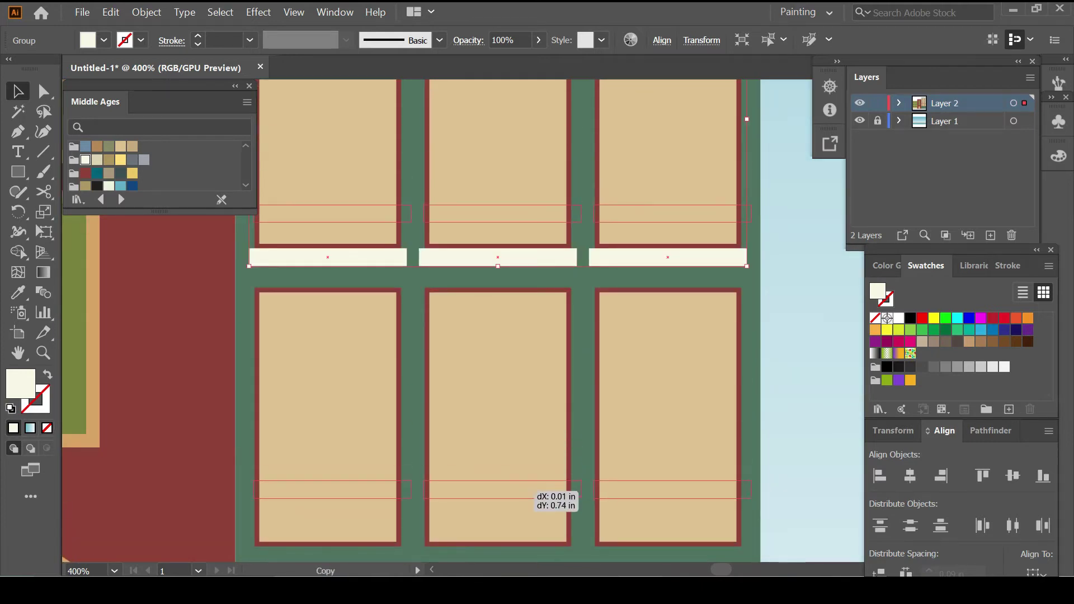
pyautogui.moveTo(505, 266); pyautogui.dragTo(510, 559)
pyautogui.hotkey('ctrl', 'z')
pyautogui.hotkey('ctrl', 'z')
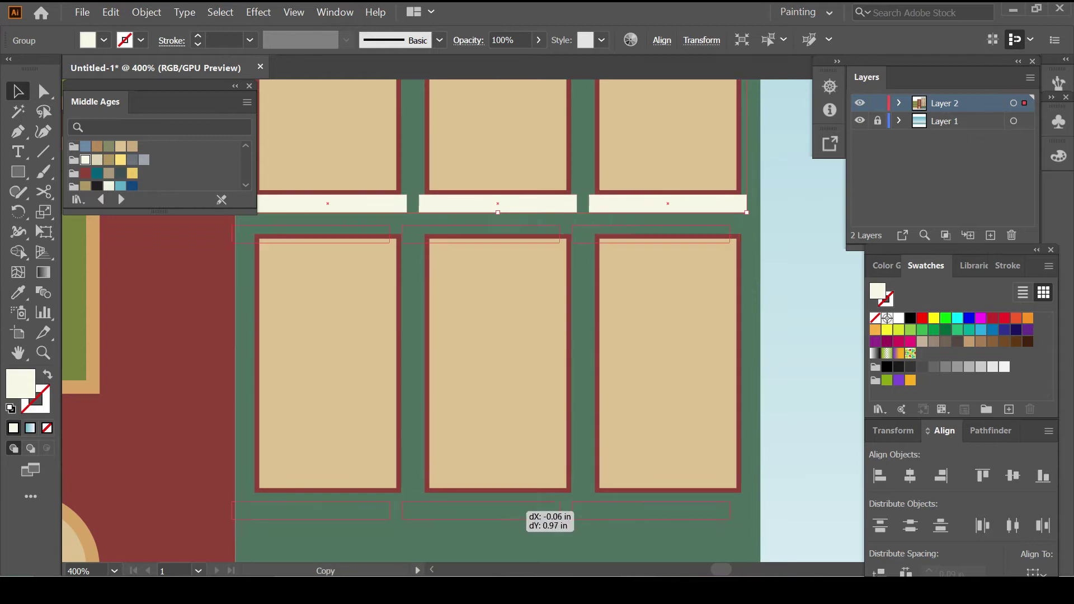
pyautogui.moveTo(498, 204); pyautogui.dragTo(498, 507)
pyautogui.hotkey('ctrl', '1')
pyautogui.hotkey('ctrl', 'shift', 'a')
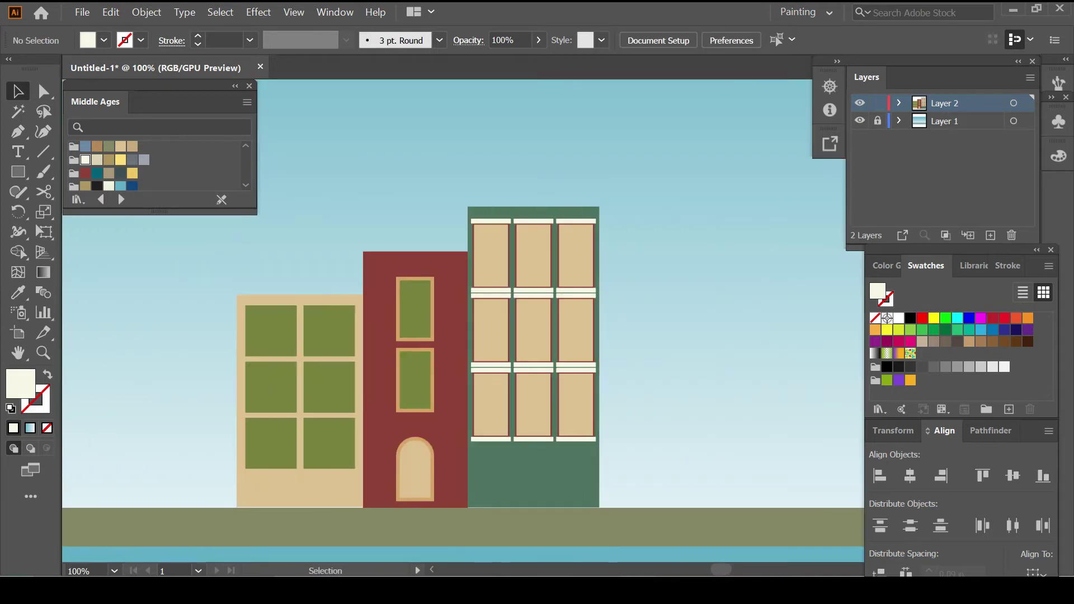
# Select tan as the fill colour for the next building.
pyautogui.hscroll(3, 464, 319)
pyautogui.scroll(-1, 464, 319)
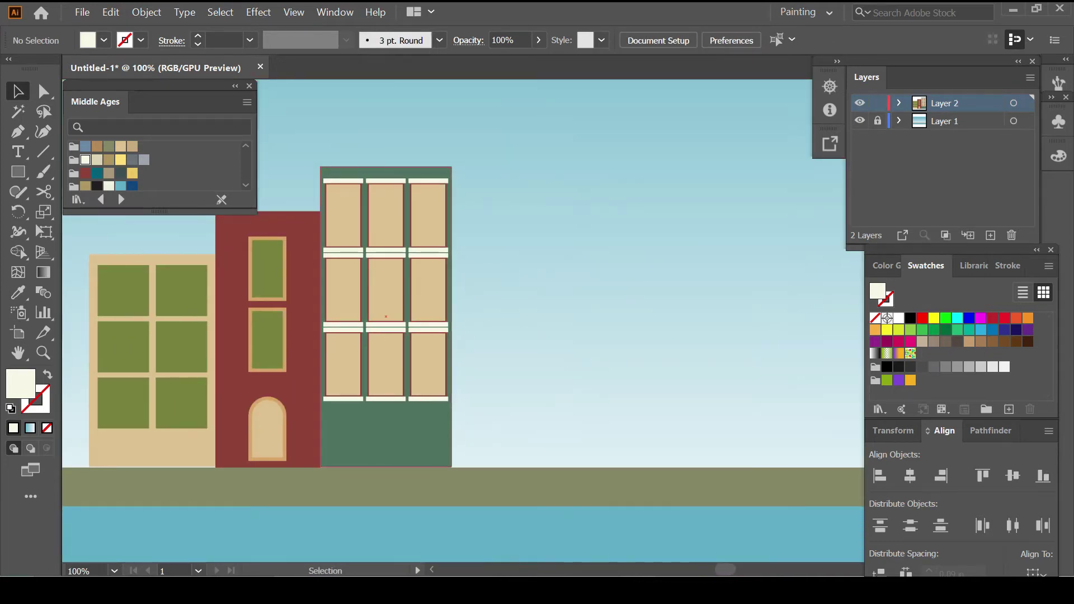
pyautogui.click(121, 146)
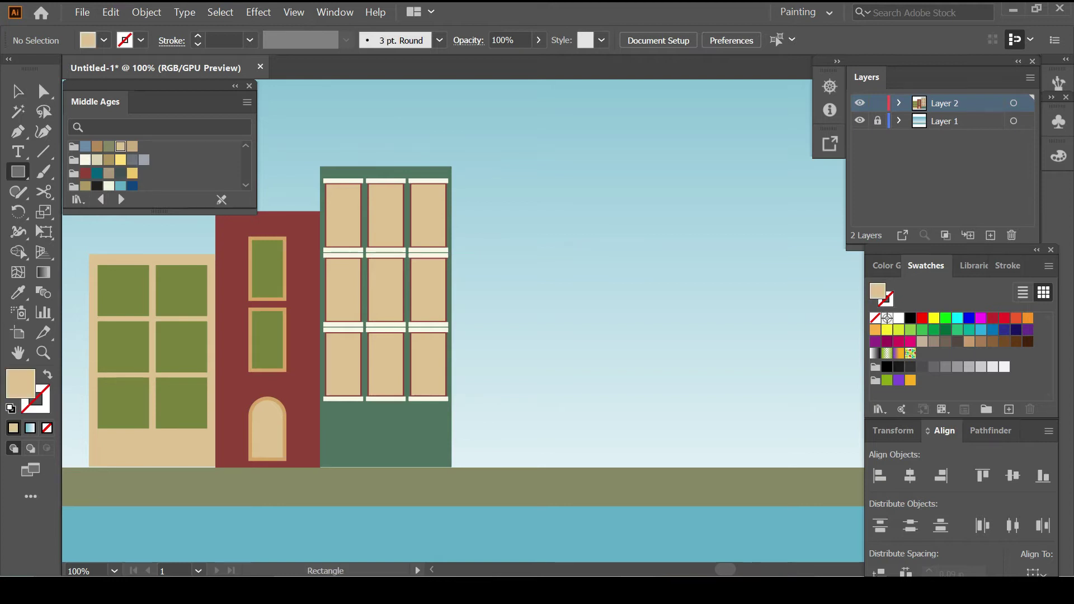
# Draw the tall tan building and a dark red band across it.
pyautogui.moveTo(621, 467); pyautogui.dragTo(620, 467)
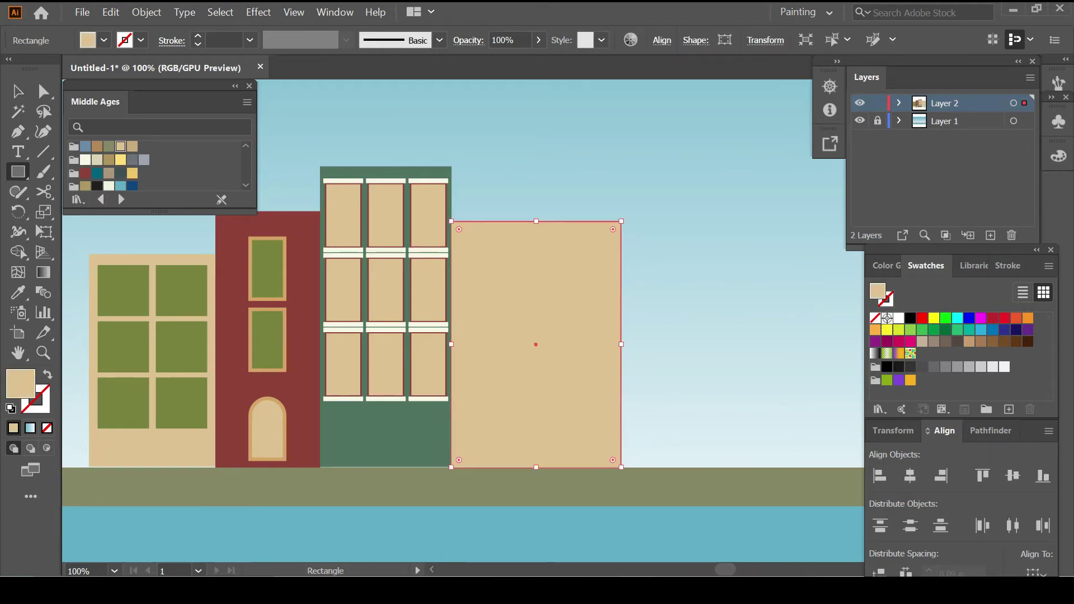
pyautogui.click(86, 159)
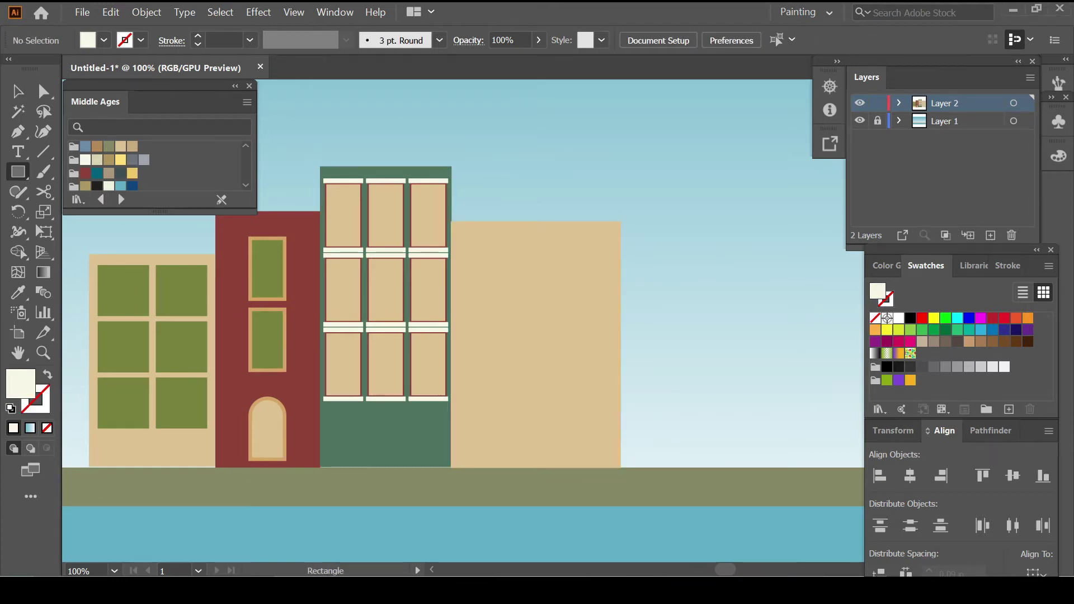
pyautogui.hotkey('shift', 'x')
pyautogui.click(85, 173)
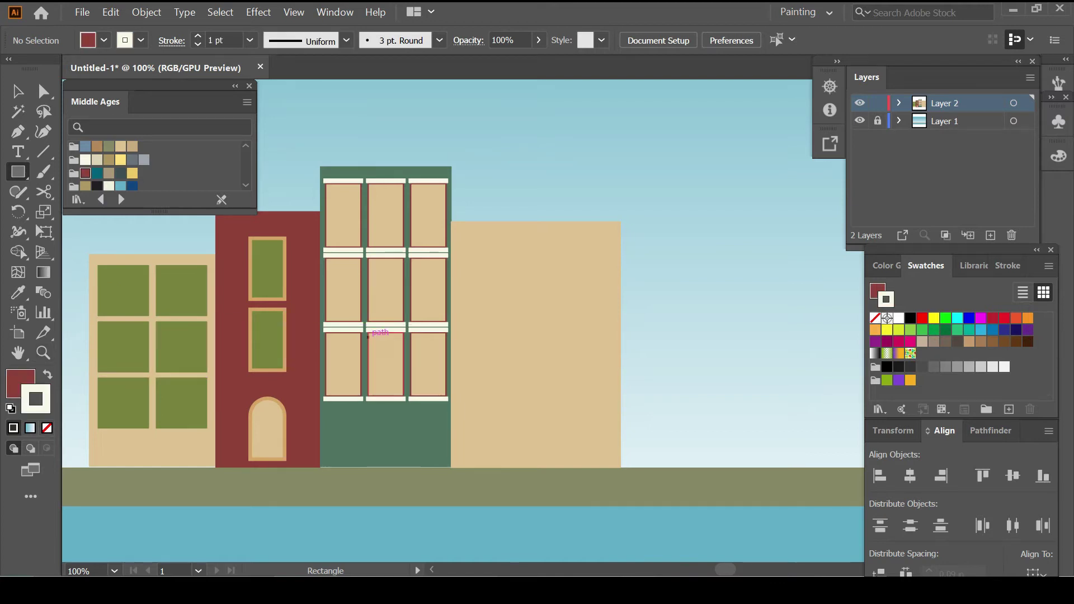
pyautogui.moveTo(465, 238); pyautogui.dragTo(607, 278)
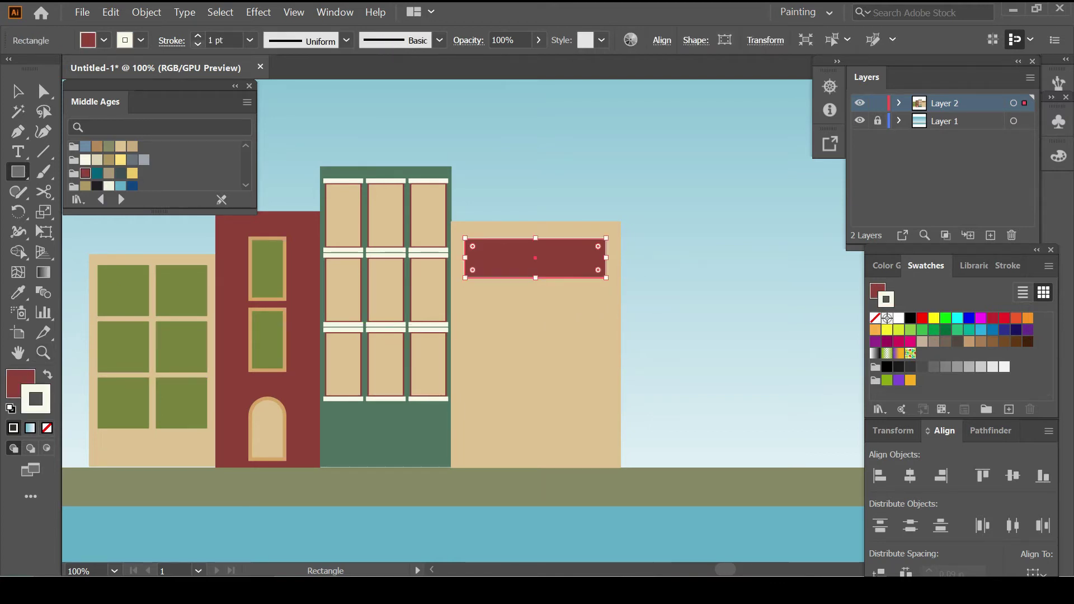
# Widen the red band across the building and split it into a 3-column grid.
pyautogui.press('v')
pyautogui.keyDown('shift'); pyautogui.click(536, 363); pyautogui.keyUp('shift')
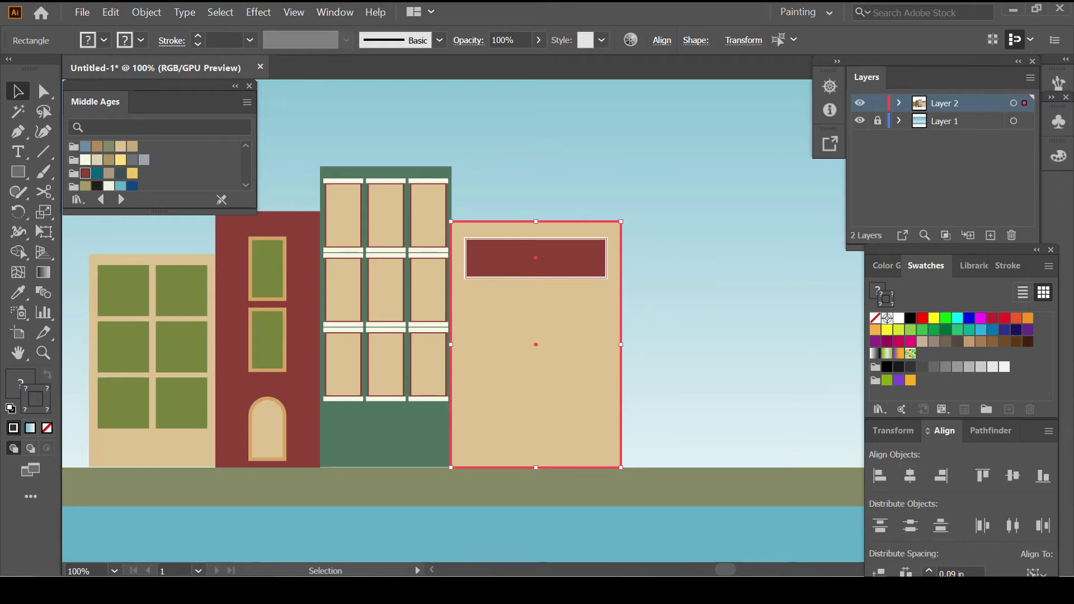
pyautogui.click(615, 259)
pyautogui.hotkey('ctrl', '=')
pyautogui.moveTo(607, 259); pyautogui.dragTo(616, 259)
pyautogui.click(146, 12)
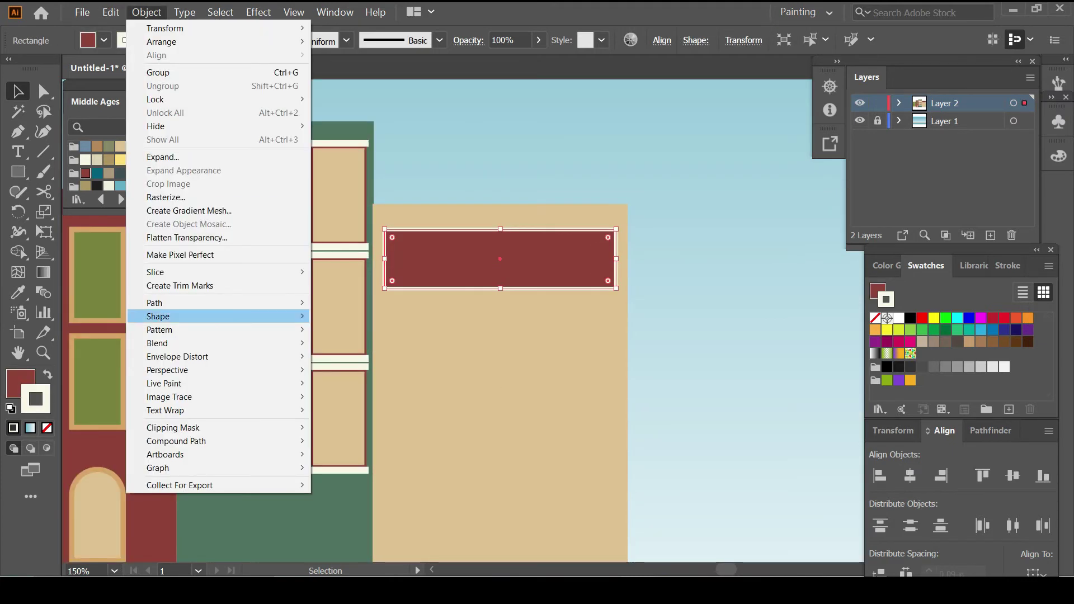
pyautogui.click(347, 435)
pyautogui.press('Tab')
pyautogui.write('3')
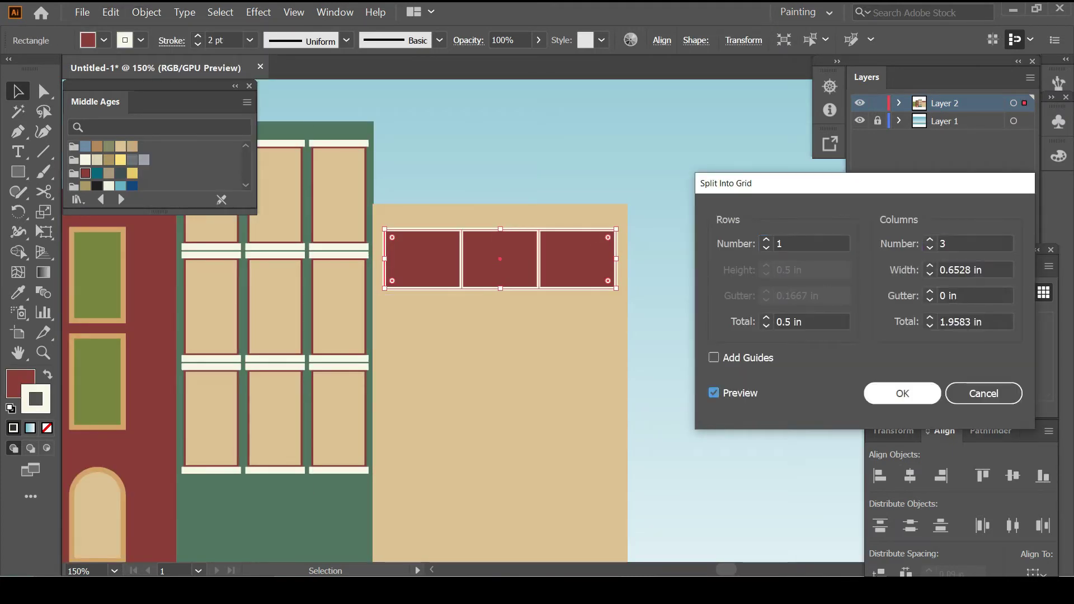
pyautogui.press('Return')
# Copy the window row down and repeat it with Ctrl+D for four rows.
pyautogui.scroll(-2, 464, 364)
pyautogui.moveTo(512, 219); pyautogui.dragTo(512, 289)
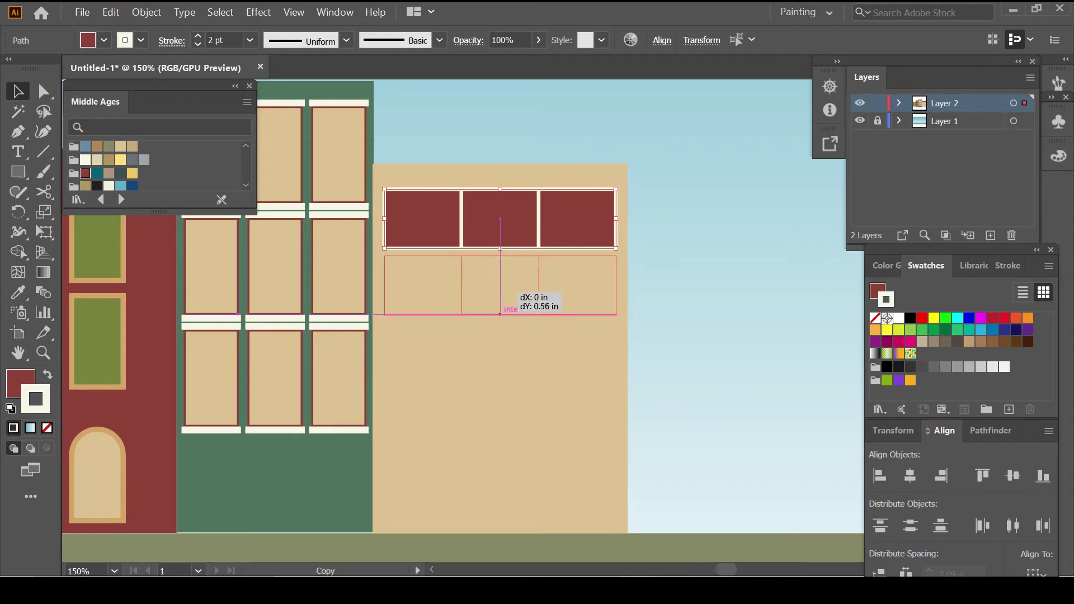
pyautogui.hotkey('ctrl', 'd')
pyautogui.hotkey('ctrl', 'd')
pyautogui.scroll(-4, 502, 350)
pyautogui.hotkey('ctrl', 'shift', 'a')
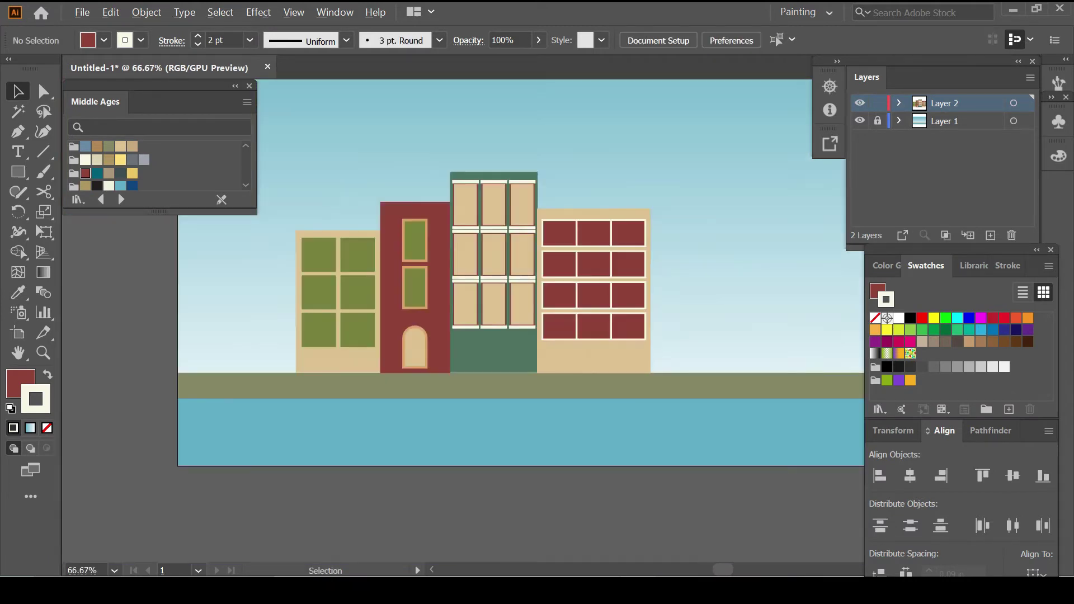
pyautogui.hotkey('ctrl', '-')
pyautogui.hotkey('ctrl', '-')
pyautogui.hscroll(5, 464, 320)
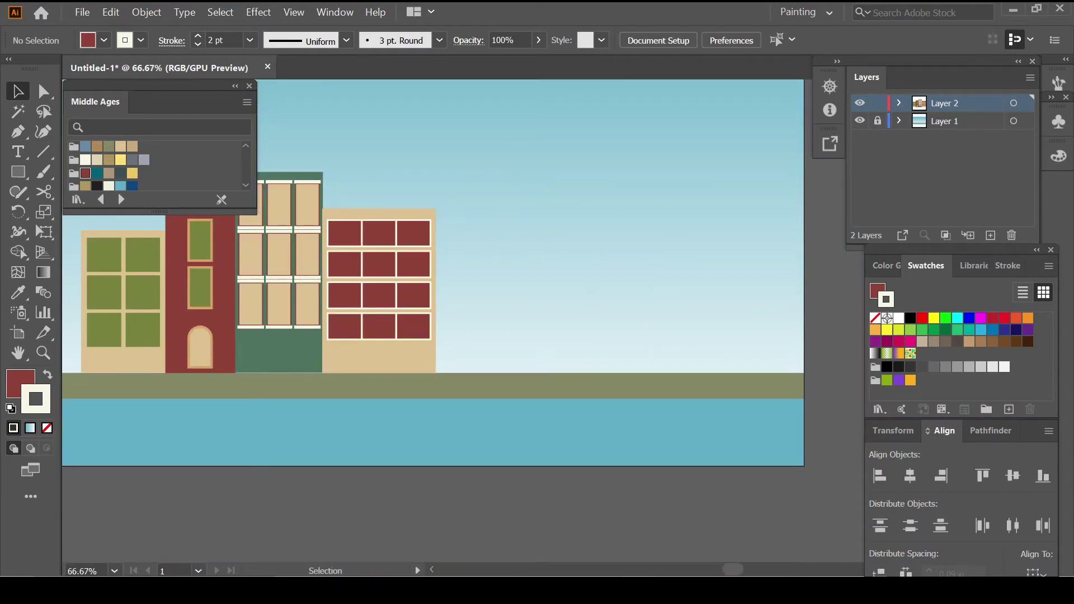
pyautogui.scroll(-3, 160, 165)
# Draw a wide dark-green building with no outline right of the tan one.
pyautogui.click(97, 181)
pyautogui.hscroll(2, 439, 240)
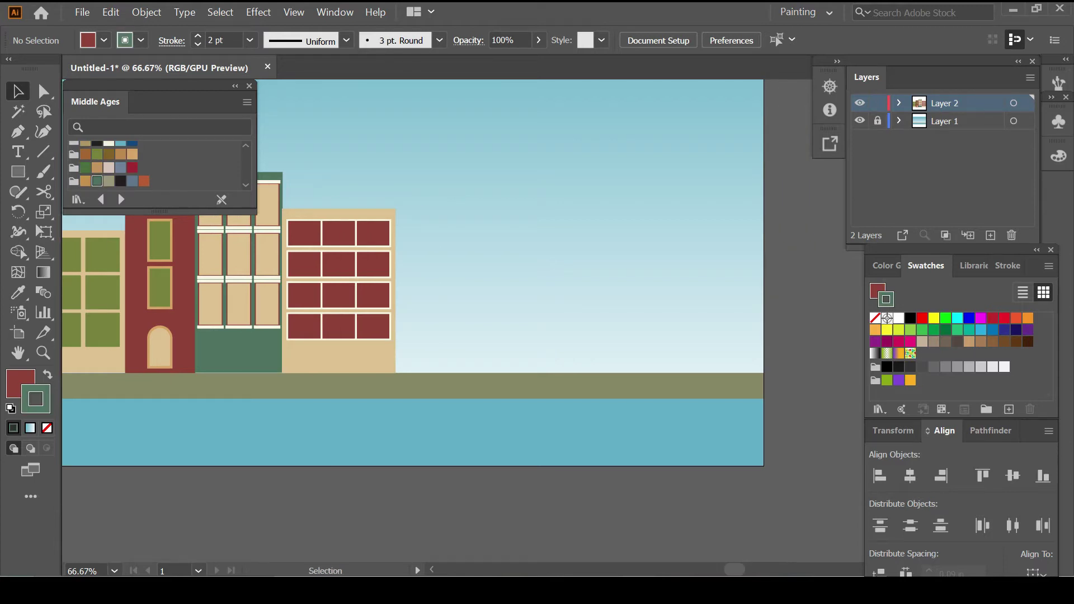
pyautogui.moveTo(395, 263); pyautogui.dragTo(609, 372)
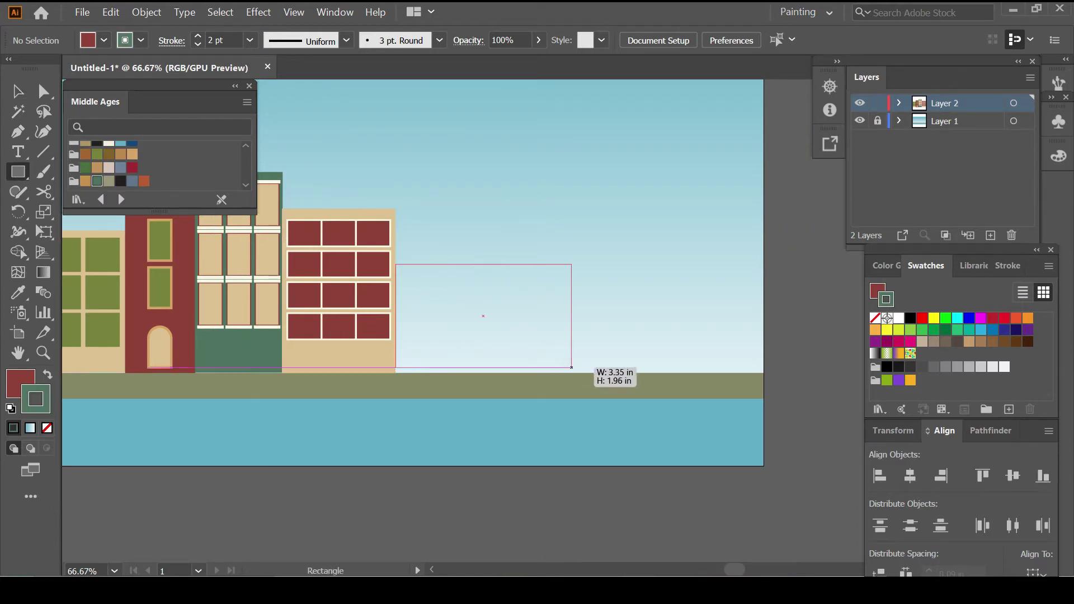
pyautogui.hotkey('shift', 'x')
pyautogui.press('/')
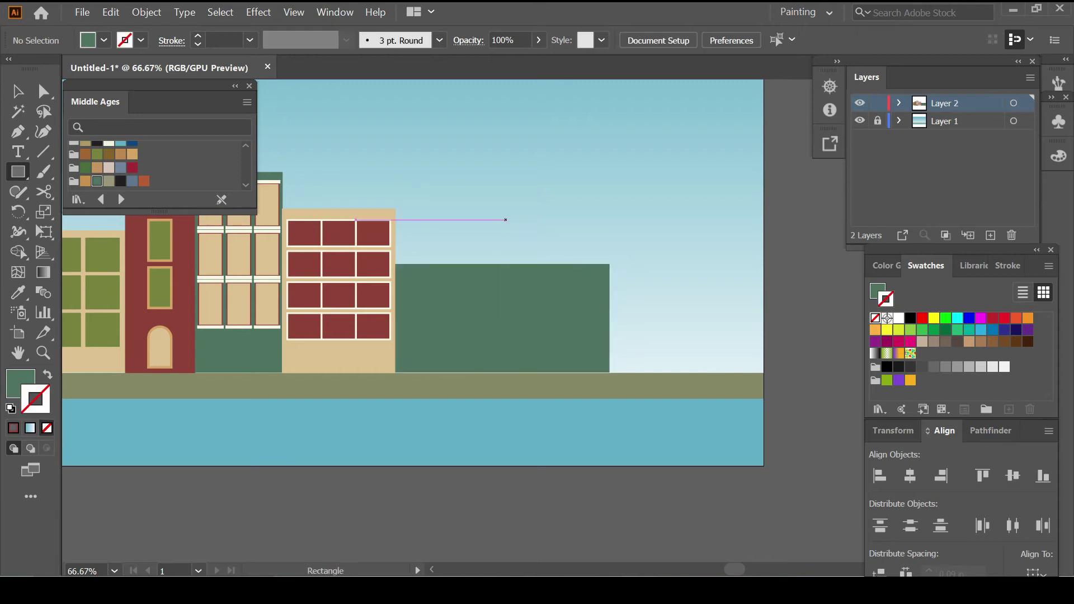
pyautogui.press('v')
pyautogui.hotkey('ctrl', 'shift', 'a')
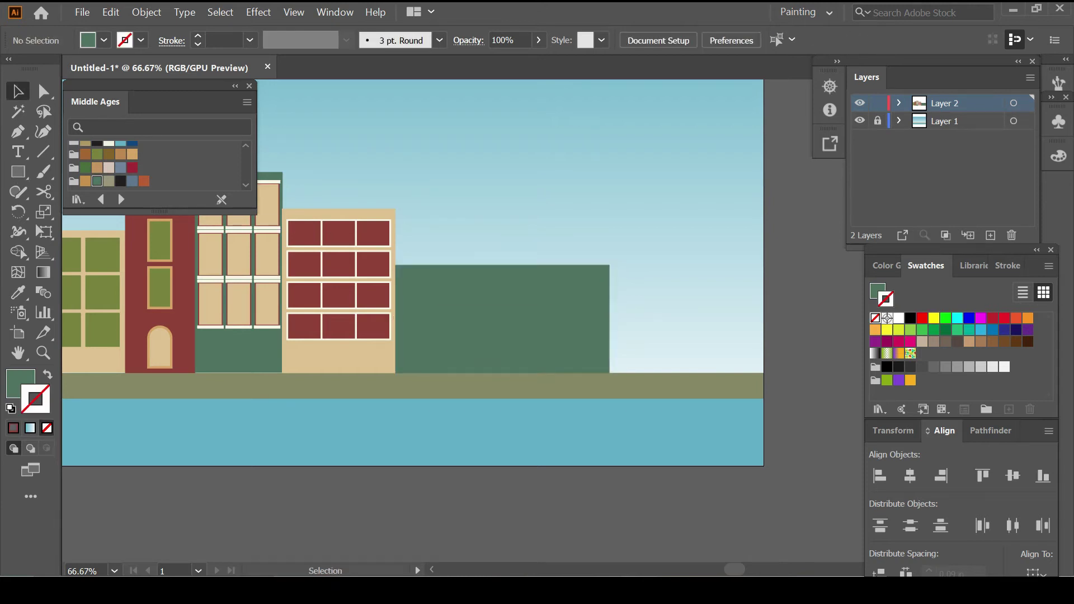
# Add a white window, mirror a copy, and centre both windows on the green building.
pyautogui.press('d')
pyautogui.press('x')
pyautogui.press('/')
pyautogui.press('x')
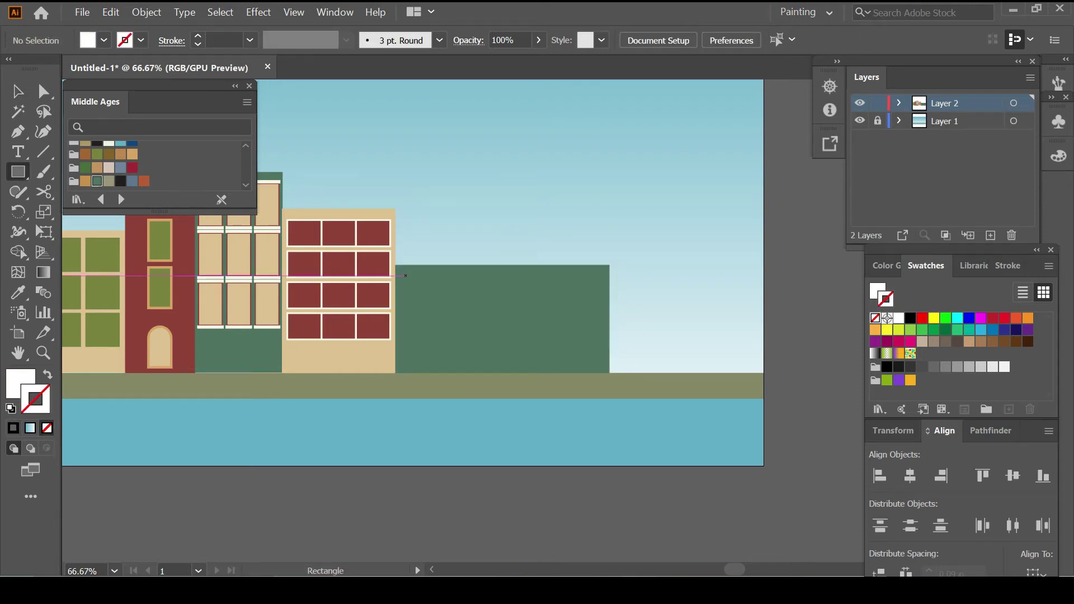
pyautogui.moveTo(405, 275); pyautogui.dragTo(472, 365)
pyautogui.press('o')
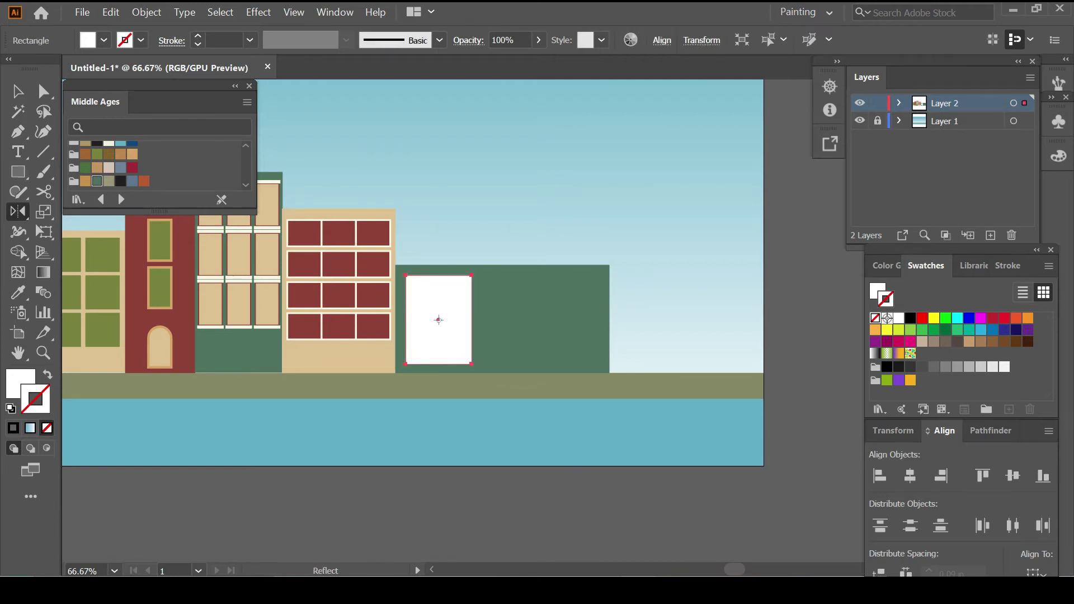
pyautogui.keyDown('alt'); pyautogui.click(501, 320); pyautogui.keyUp('alt')
pyautogui.click(710, 414)
pyautogui.press('v')
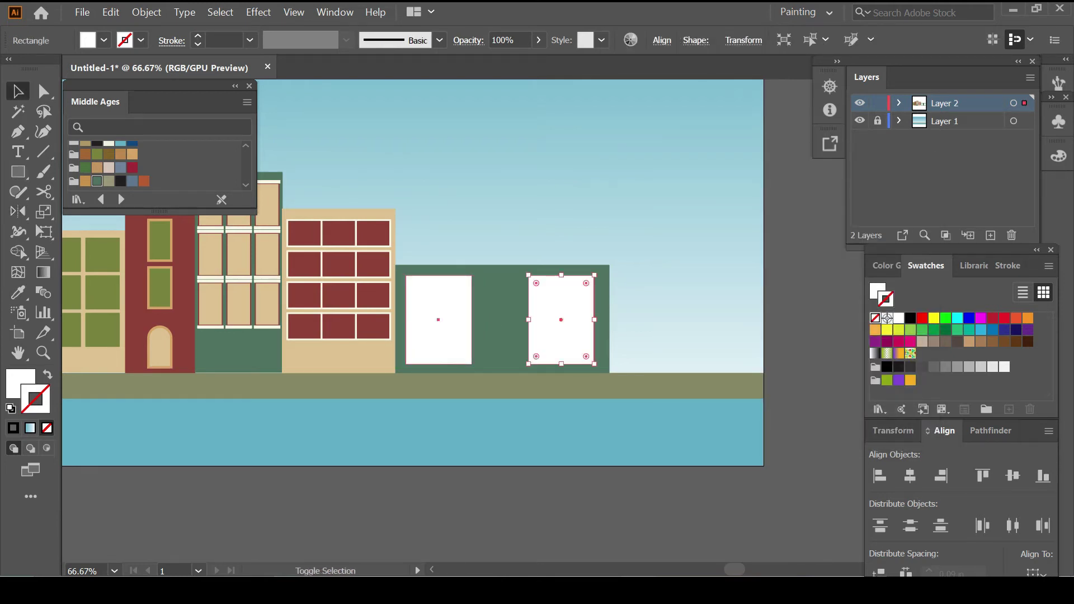
pyautogui.moveTo(621, 254); pyautogui.dragTo(476, 347)
pyautogui.click(911, 476)
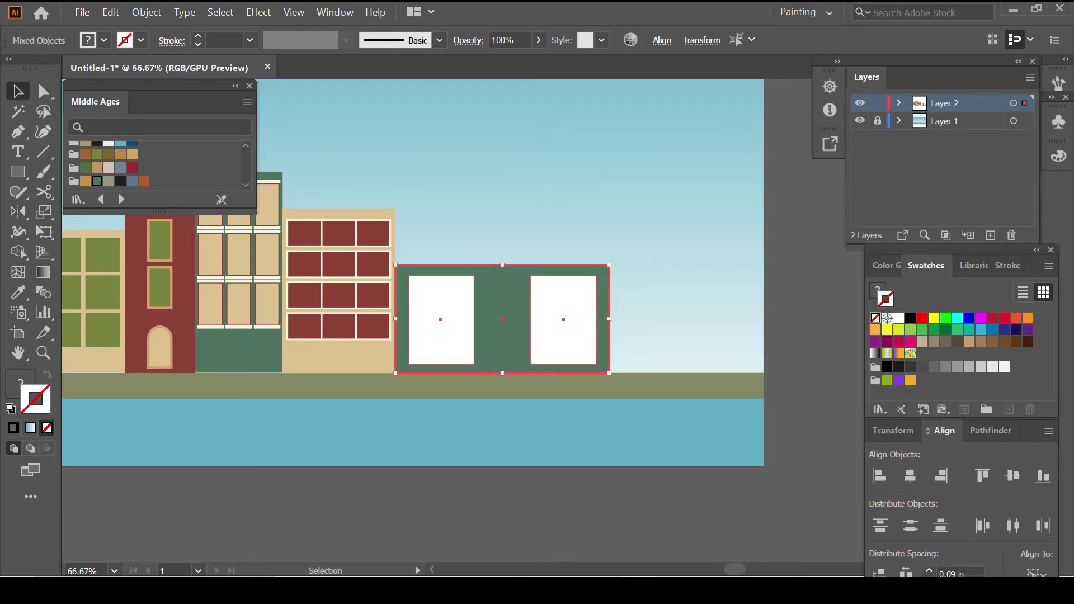
pyautogui.hotkey('ctrl', 'shift', 'a')
# Add a thin tan band without outline along the green building's top.
pyautogui.click(132, 153)
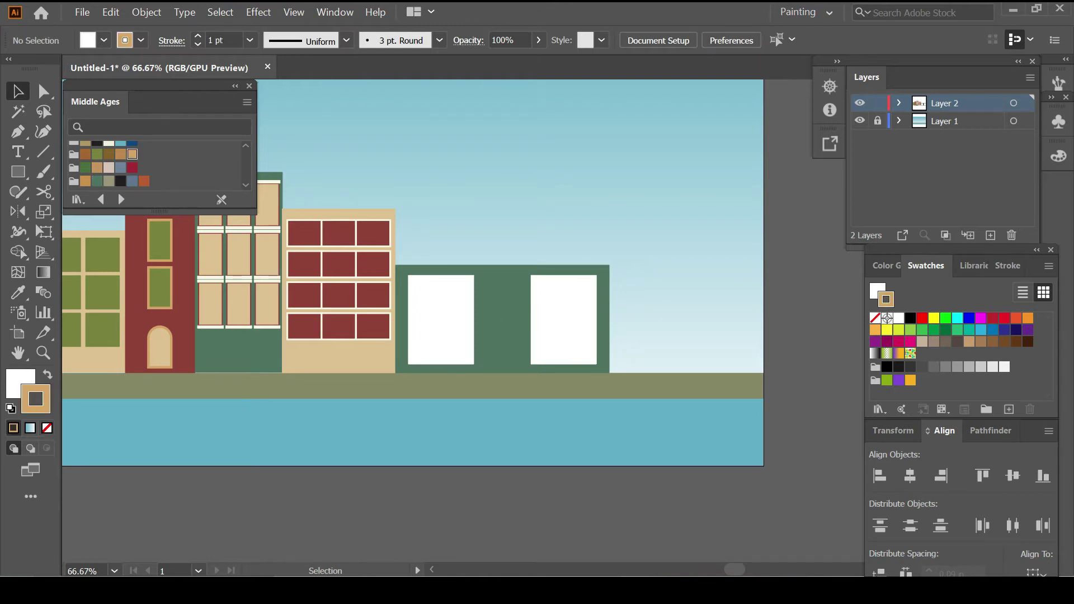
pyautogui.moveTo(395, 244); pyautogui.dragTo(611, 264)
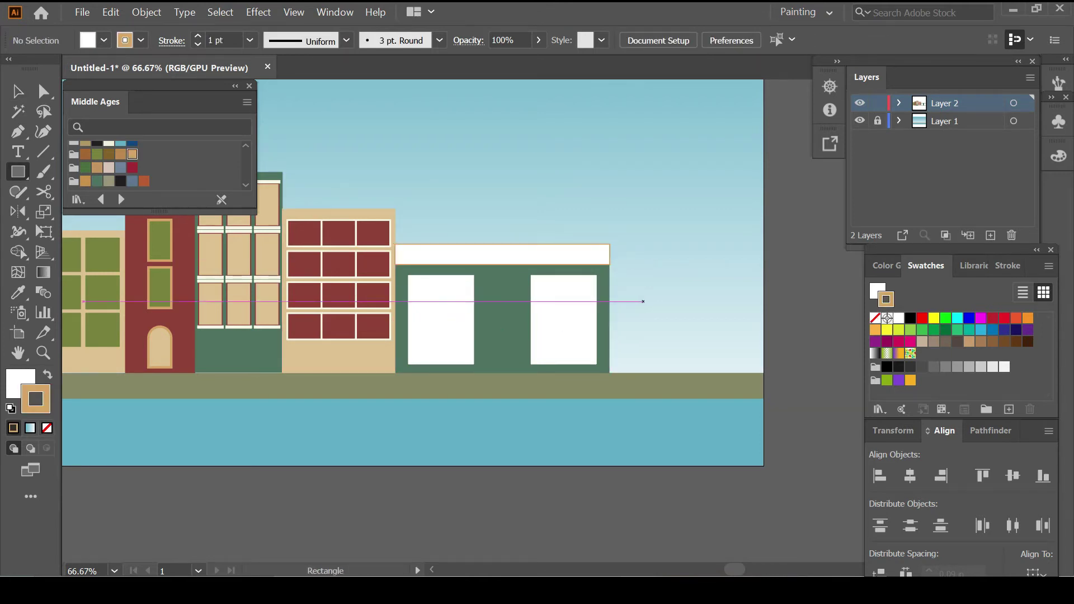
pyautogui.hotkey('shift', 'x')
pyautogui.press('/')
pyautogui.press('v')
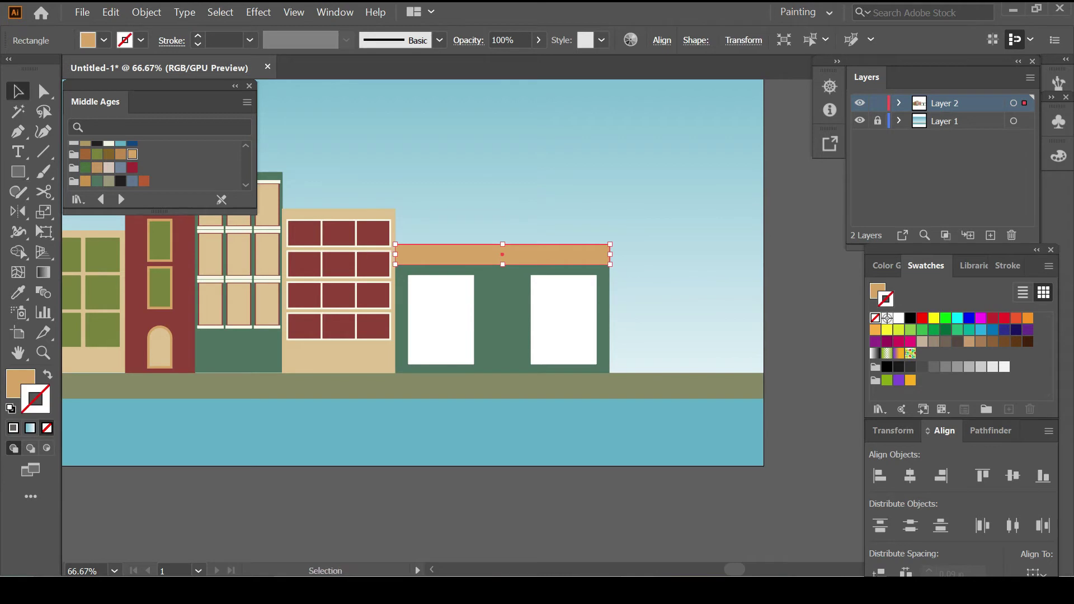
pyautogui.hotkey('ctrl', 'shift', 'a')
pyautogui.hotkey('ctrl', '-')
pyautogui.scroll(2, 392, 252)
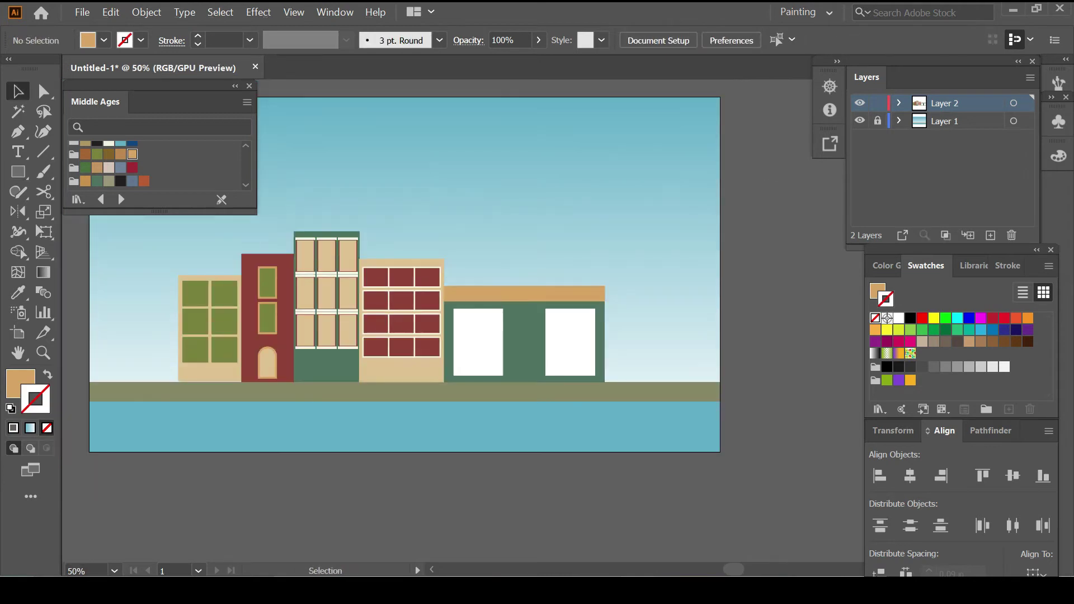
pyautogui.hscroll(2, 391, 252)
# Set the fill to muted red #b2605b with no outline.
pyautogui.scroll(2, 156, 165)
pyautogui.press('x')
pyautogui.click(85, 173)
pyautogui.hotkey('shift', 'x')
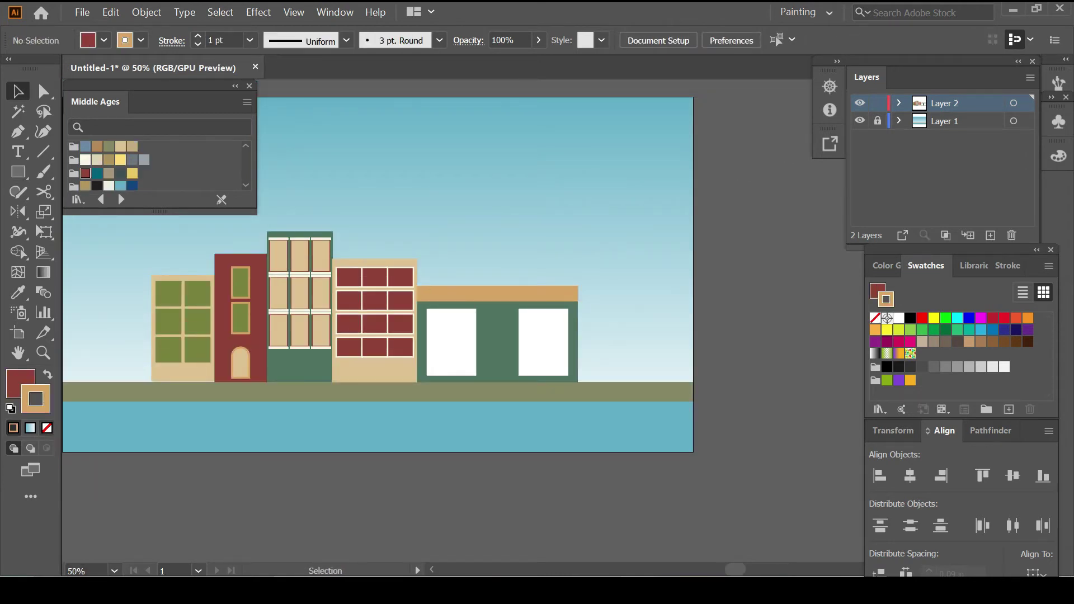
pyautogui.press('/')
pyautogui.doubleClick(21, 383)
pyautogui.write('b2605b')
pyautogui.press('Return')
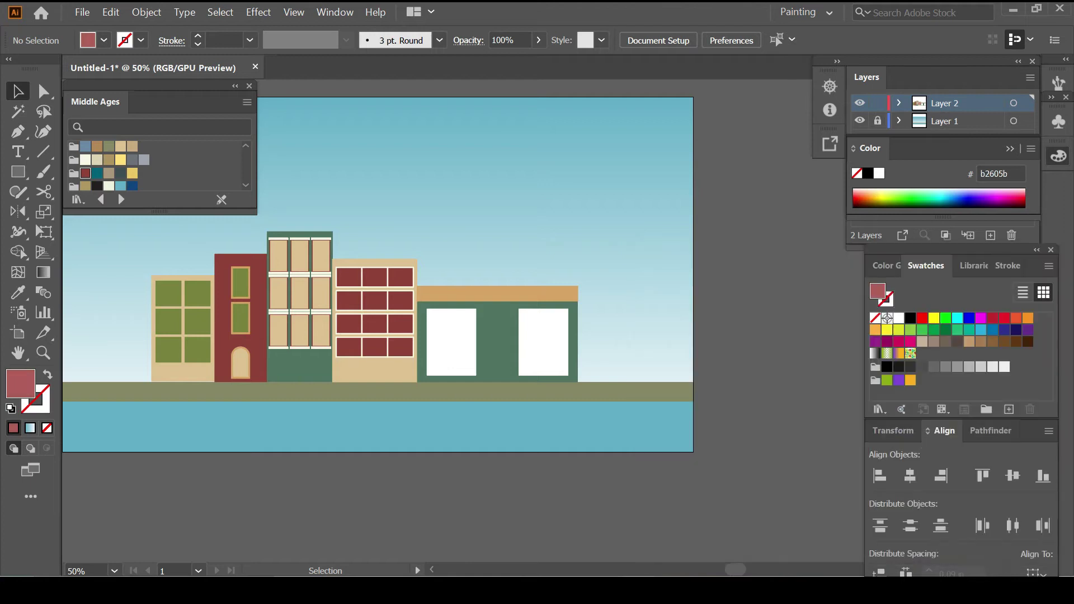
# Shift the buildings left and draw a tall red rectangle at the street's right end.
pyautogui.scroll(-1, 557, 286)
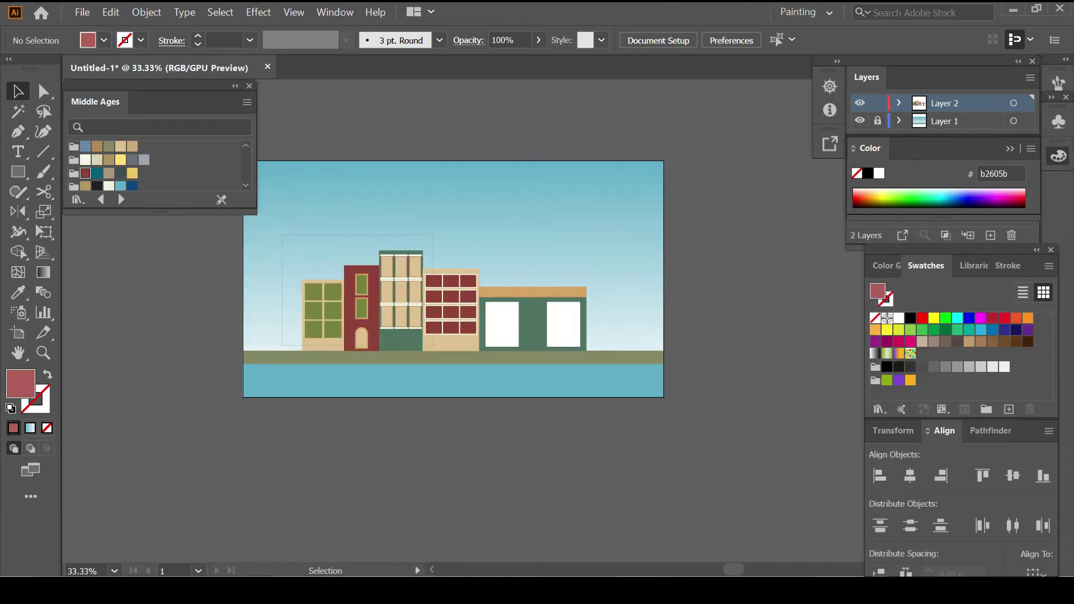
pyautogui.moveTo(569, 350); pyautogui.dragTo(540, 350)
pyautogui.hotkey('ctrl', 'shift', 'a')
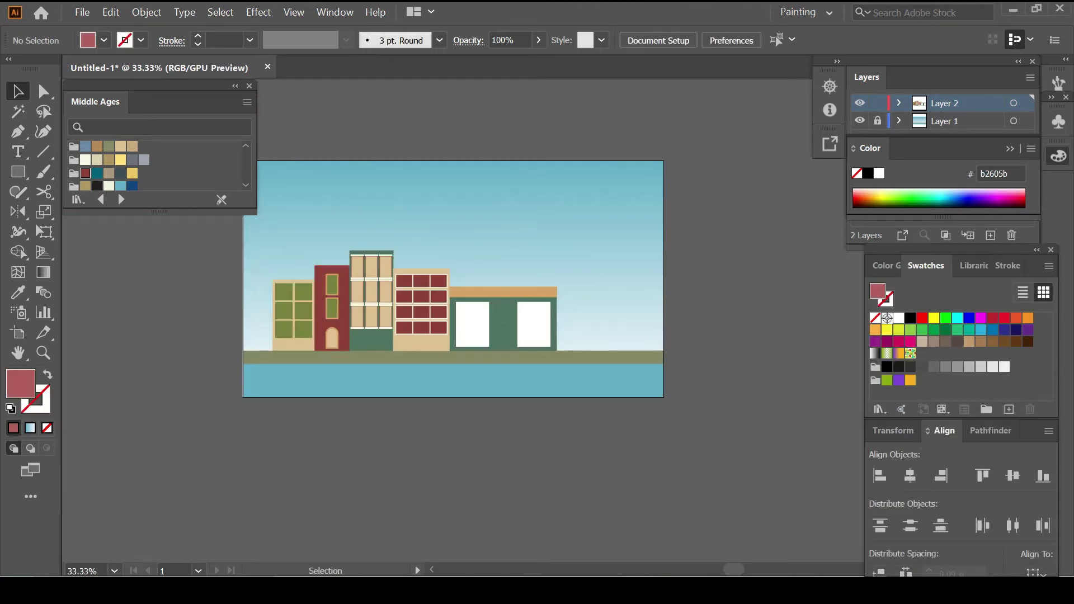
pyautogui.scroll(1, 540, 350)
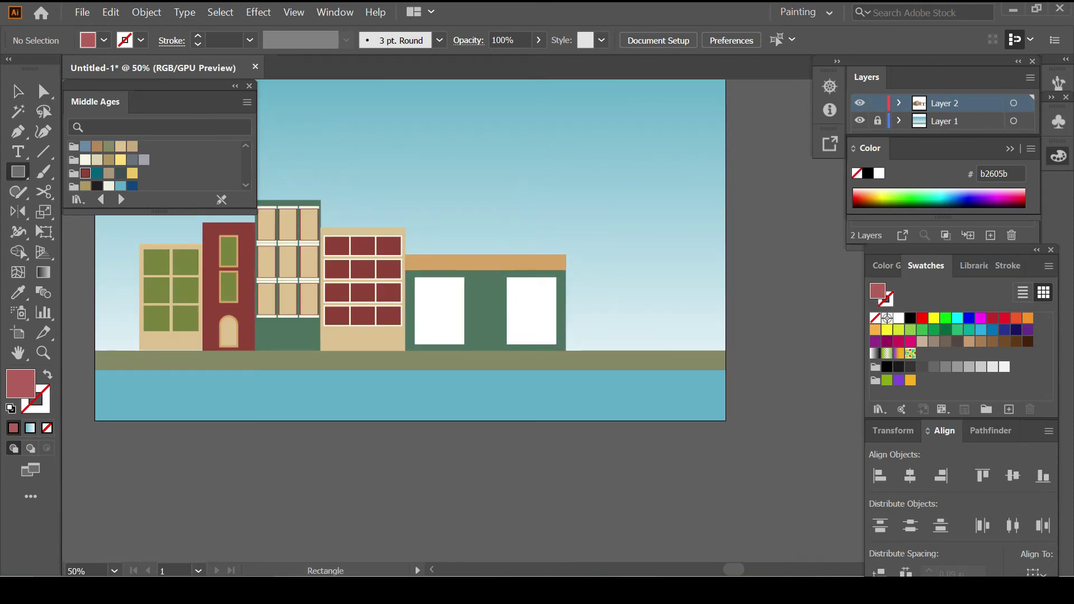
pyautogui.moveTo(566, 151); pyautogui.dragTo(690, 351)
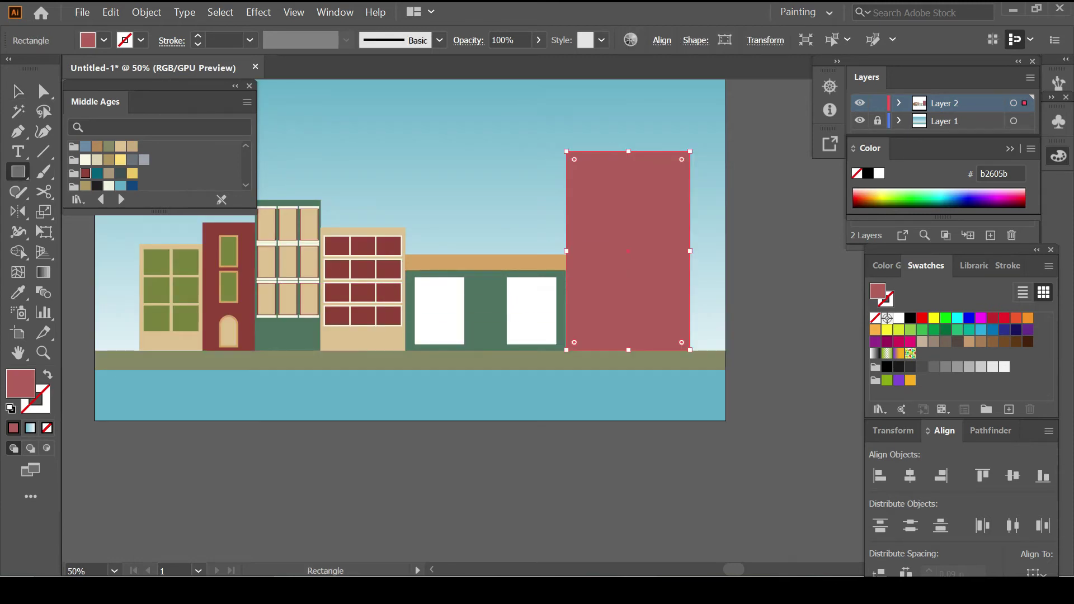
# Add a midpoint on the top edge and raise it into a pointed gable peak.
pyautogui.scroll(2, 699, 231)
pyautogui.press('a')
pyautogui.press('+')
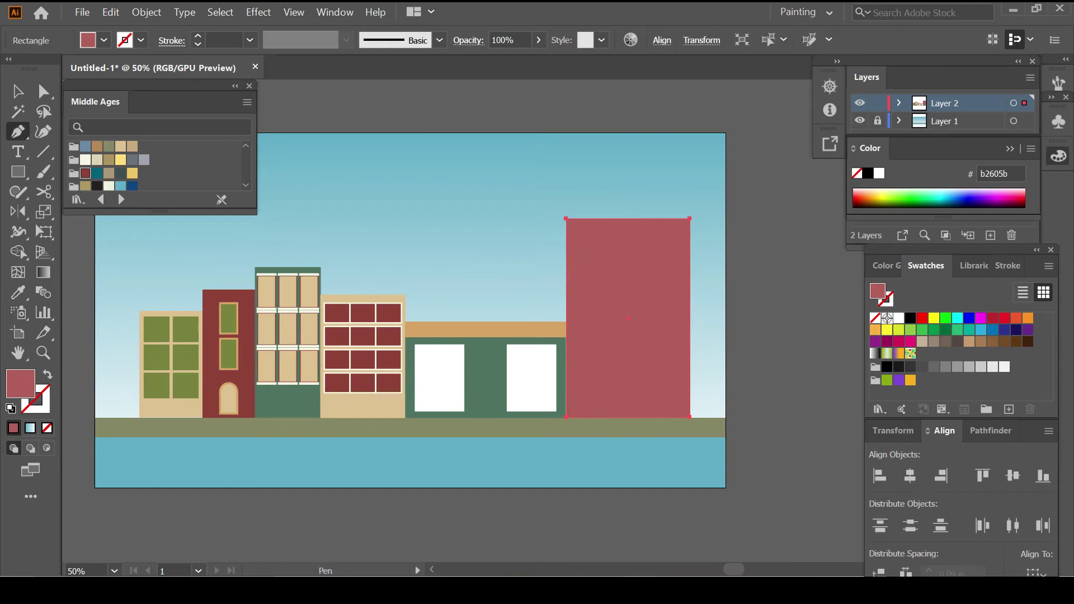
pyautogui.click(627, 218)
pyautogui.press('a')
pyautogui.moveTo(628, 219); pyautogui.dragTo(628, 182)
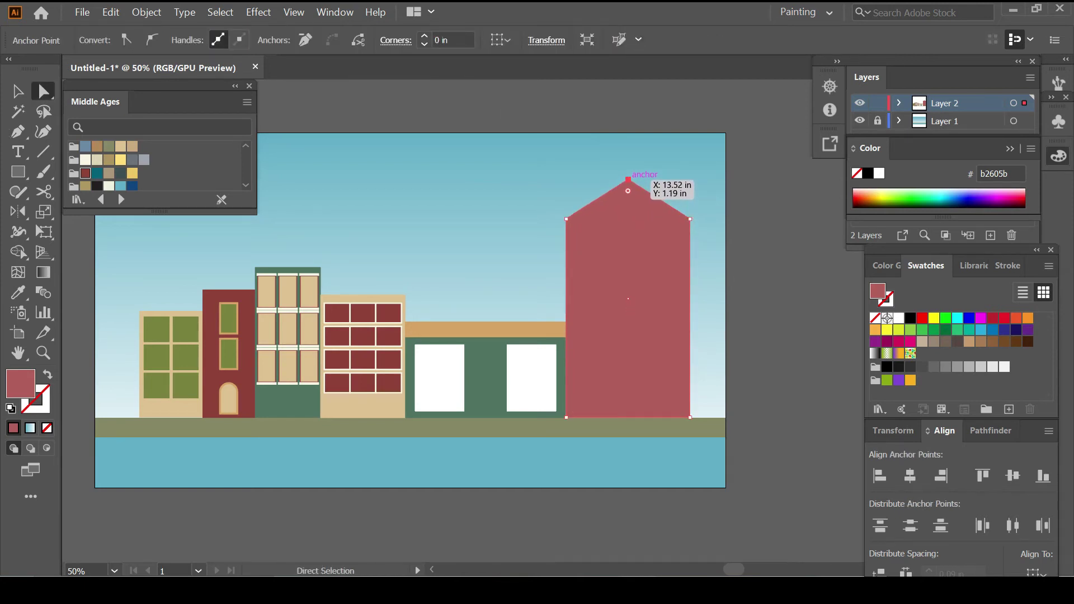
pyautogui.press('v')
pyautogui.moveTo(628, 179); pyautogui.dragTo(628, 218)
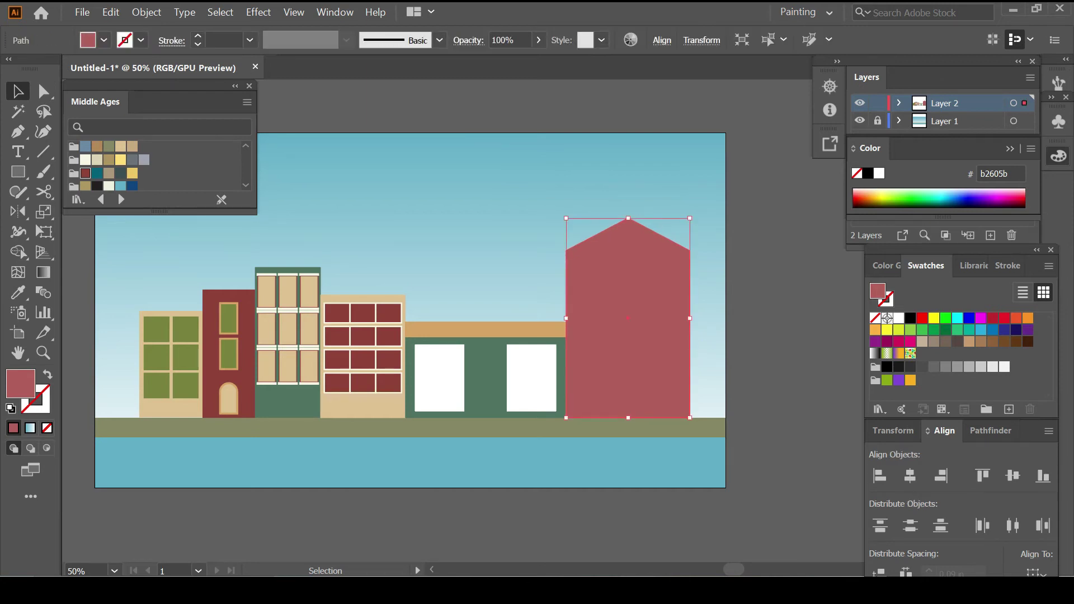
pyautogui.hotkey('ctrl', 'shift', 'a')
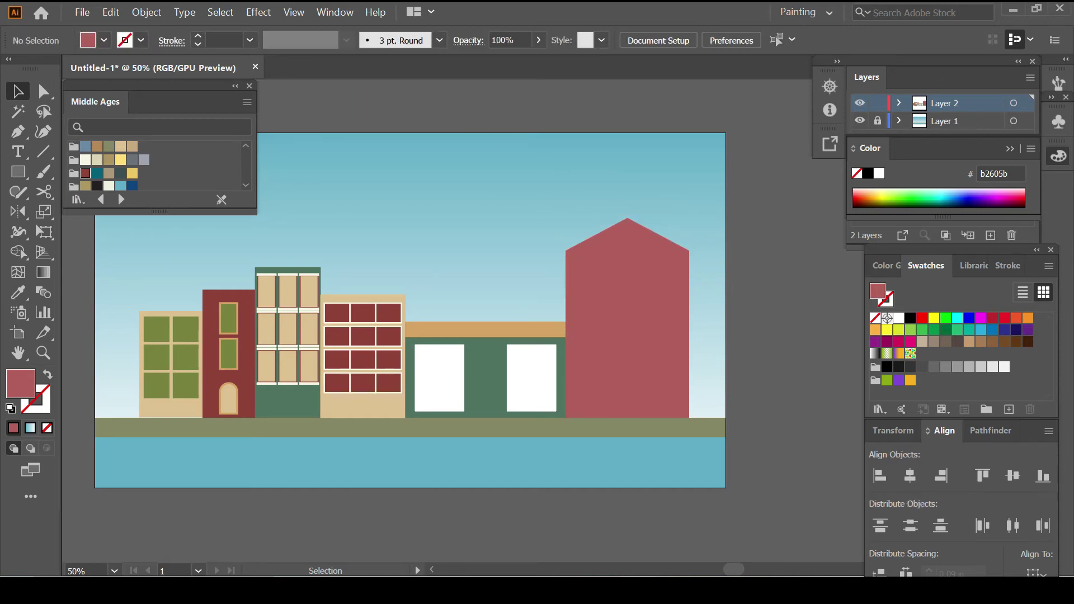
# Draw a small dark slate-teal arched window on the red building.
pyautogui.click(120, 173)
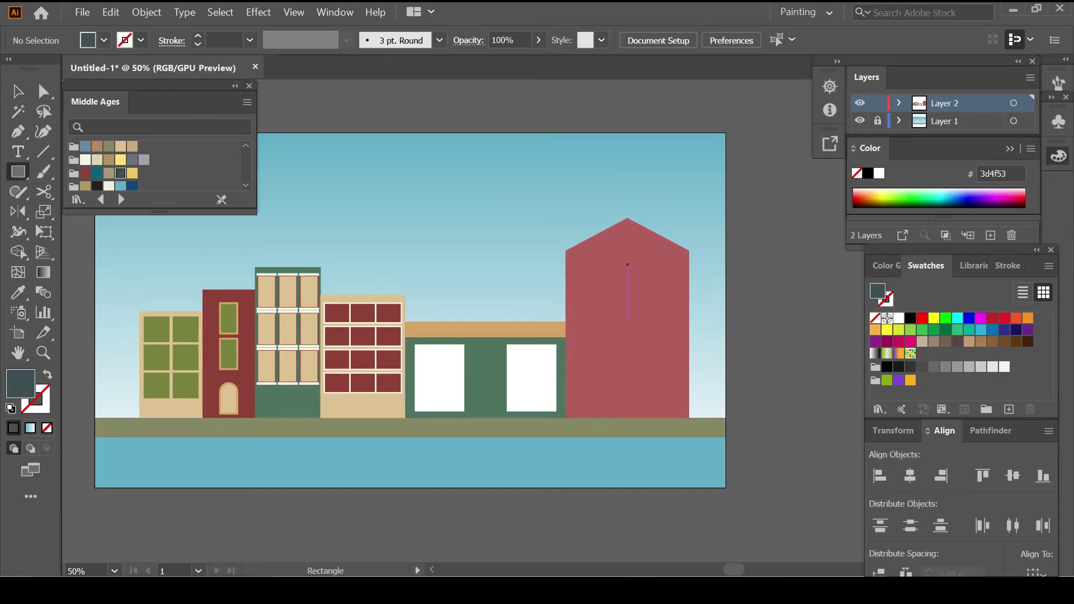
pyautogui.scroll(1, 628, 265)
pyautogui.moveTo(566, 263); pyautogui.dragTo(606, 311)
pyautogui.press('a')
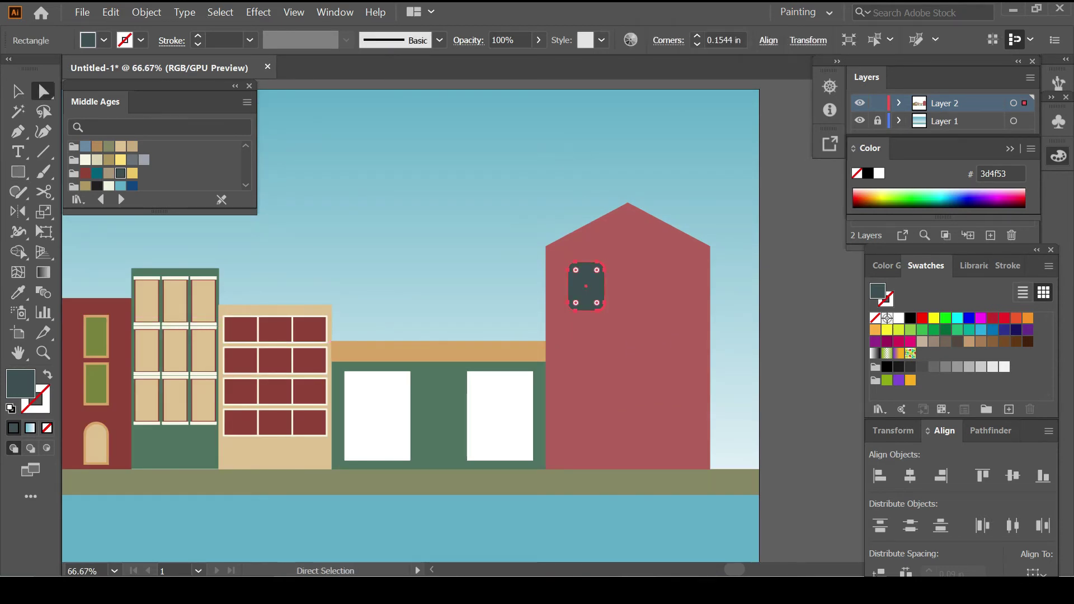
pyautogui.press('v')
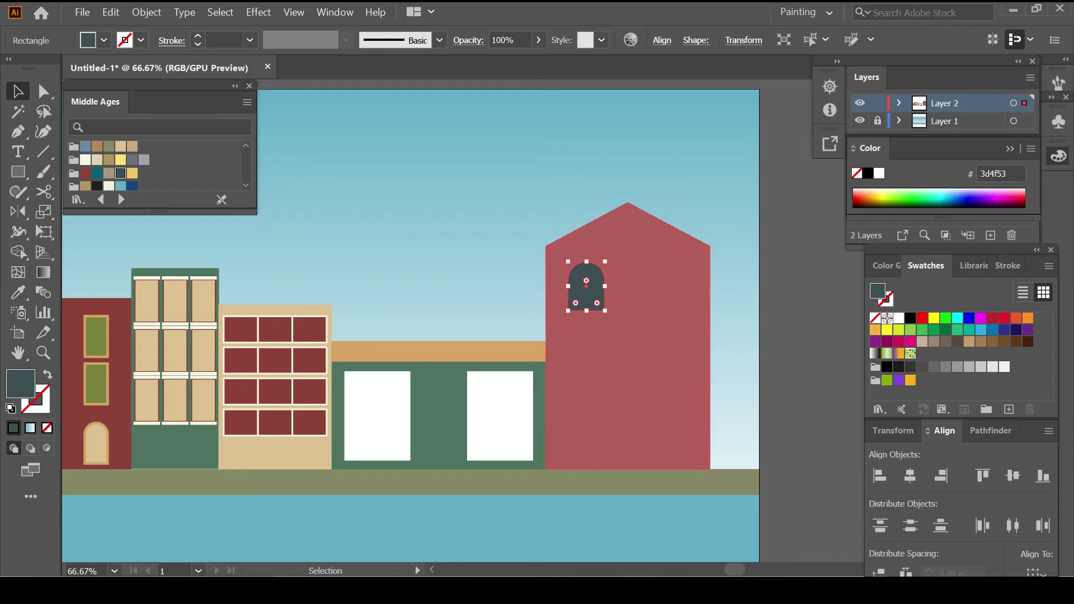
# Copy the arch twice to the right and space the three arches evenly.
pyautogui.moveTo(586, 287); pyautogui.dragTo(677, 286)
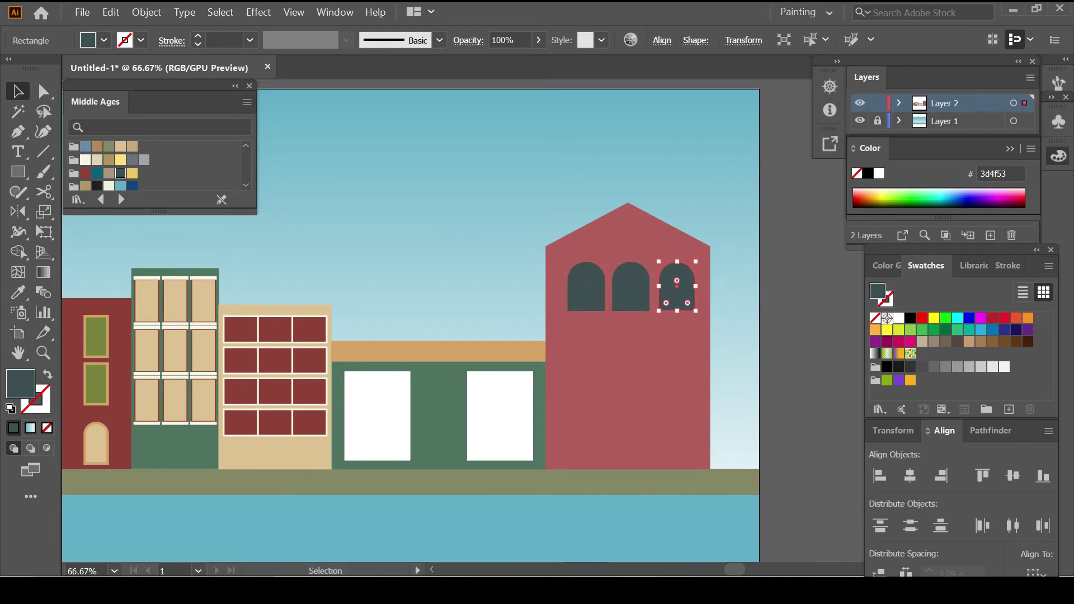
pyautogui.keyDown('shift'); pyautogui.click(632, 286); pyautogui.keyUp('shift')
pyautogui.keyDown('shift'); pyautogui.click(587, 287); pyautogui.keyUp('shift')
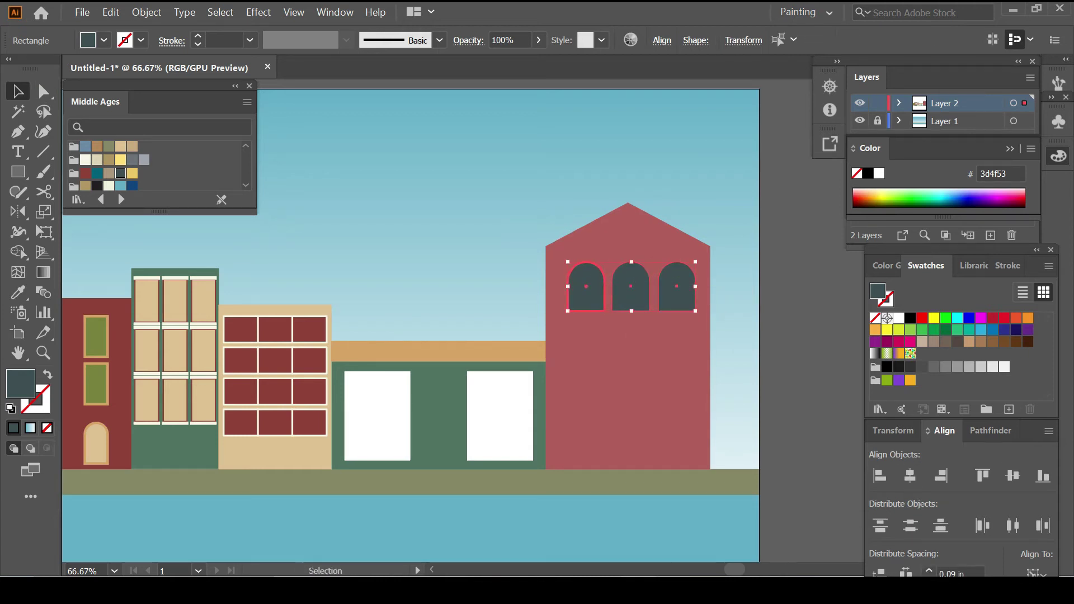
pyautogui.click(878, 572)
pyautogui.keyDown('shift'); pyautogui.click(671, 287); pyautogui.keyUp('shift')
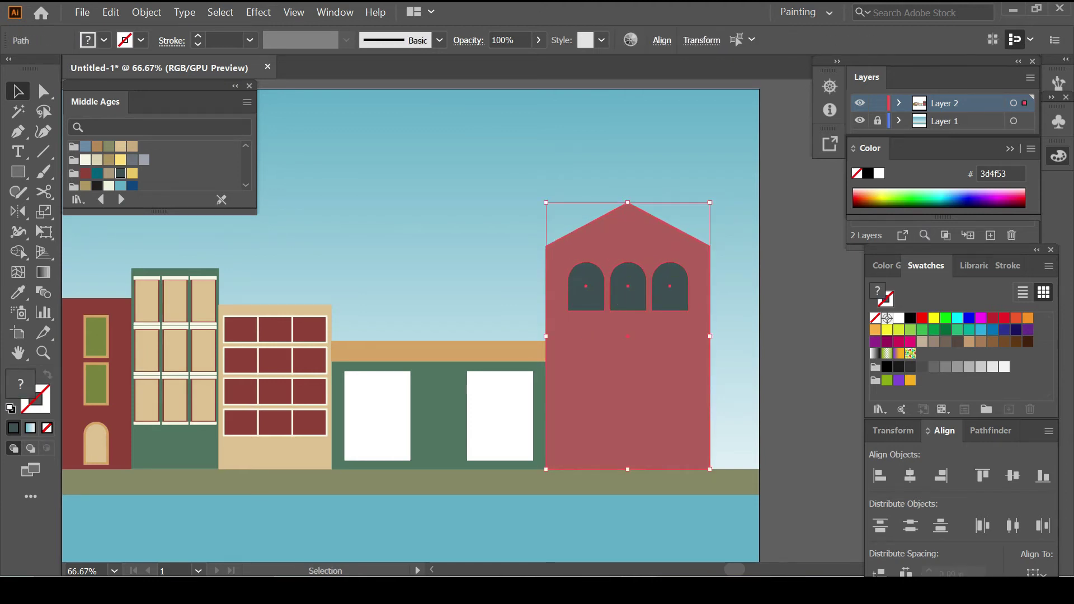
pyautogui.press('a')
pyautogui.press('v')
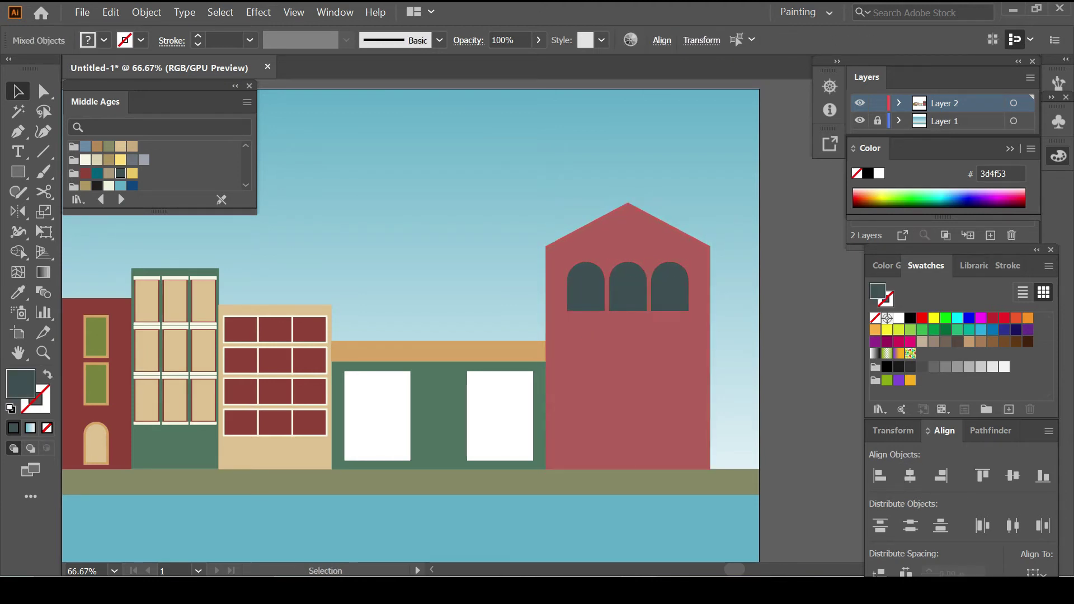
# Copy the arch row down and repeat it to make three rows of windows.
pyautogui.moveTo(626, 286); pyautogui.dragTo(626, 347)
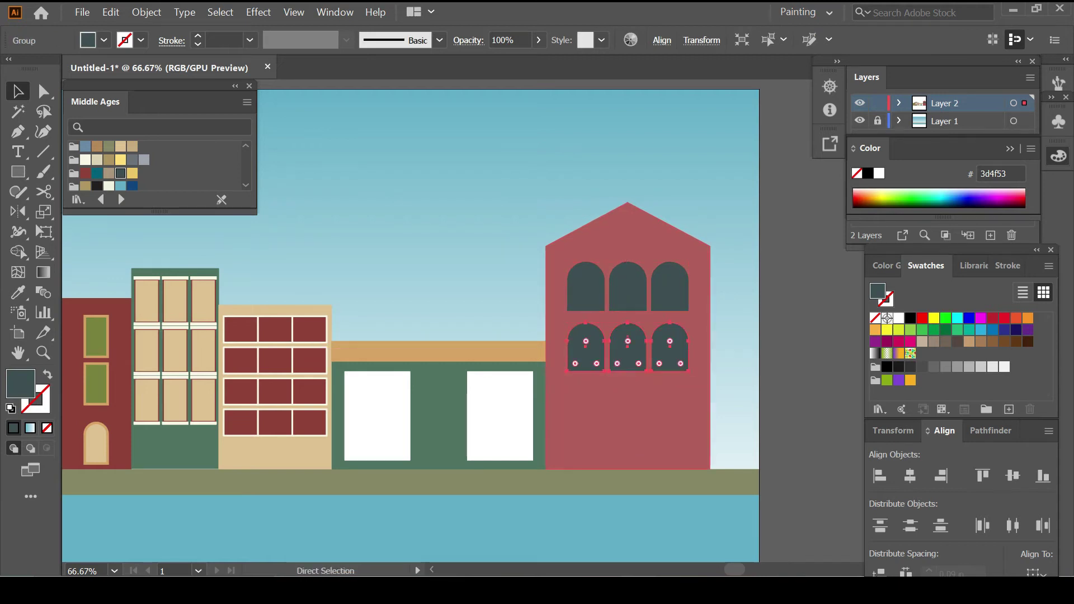
pyautogui.hotkey('ctrl', 'd')
pyautogui.hotkey('ctrl', 'shift', 'a')
pyautogui.hotkey('ctrl', '-')
pyautogui.hotkey('ctrl', '-')
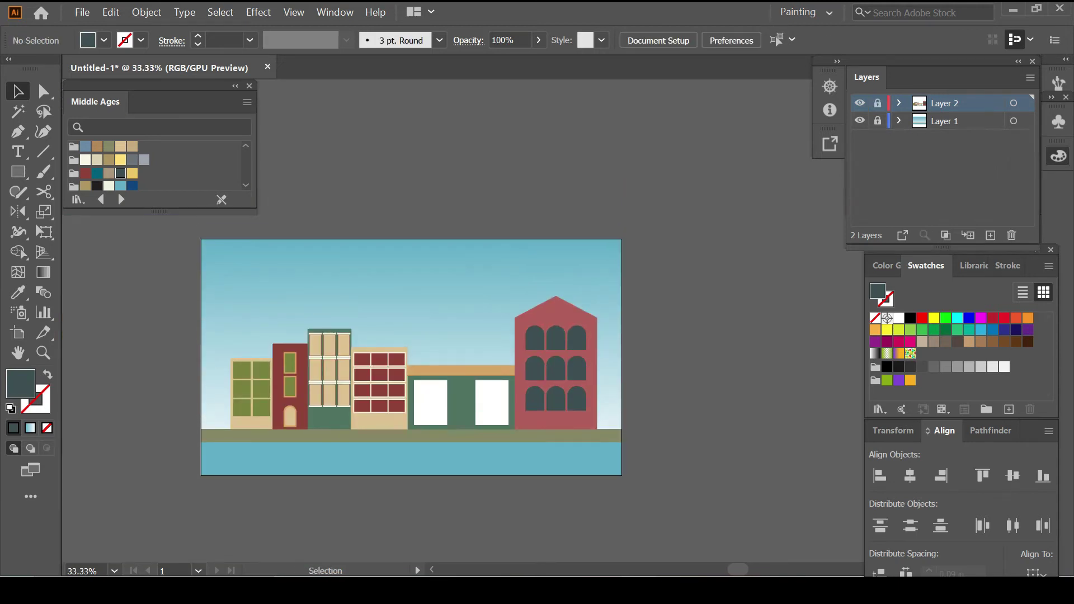
# On a new layer, draw a round sun sampled from the red building's colour.
pyautogui.click(991, 235)
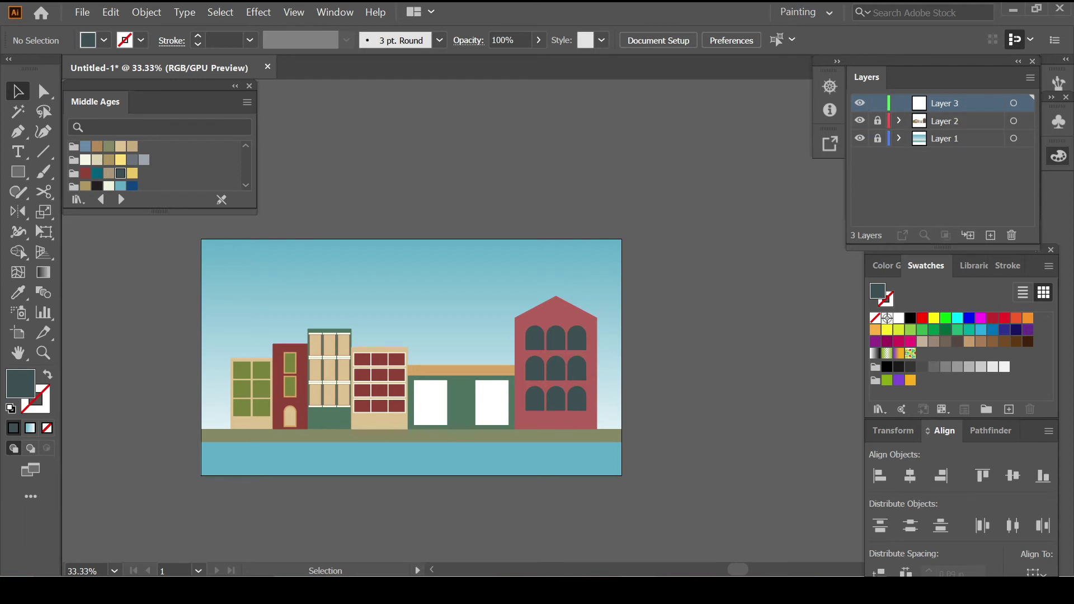
pyautogui.click(396, 353)
pyautogui.moveTo(315, 265); pyautogui.dragTo(372, 320)
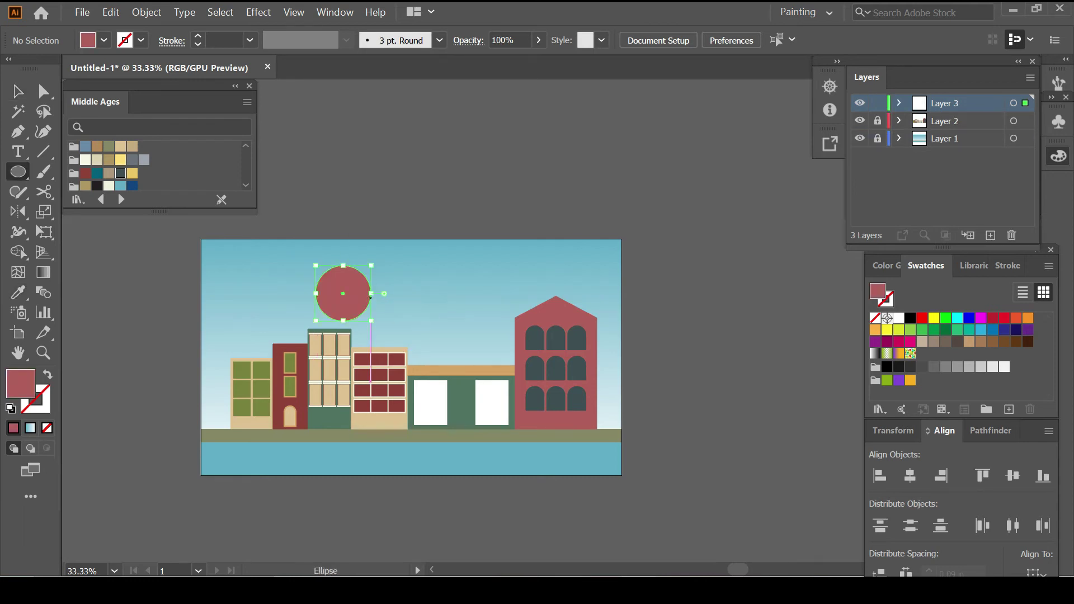
pyautogui.hotkey('ctrl', 'shift', 'a')
pyautogui.hotkey('ctrl', '=')
pyautogui.hotkey('ctrl', '=')
# Draw a black-outlined circle with no fill in the sky.
pyautogui.press('d')
pyautogui.press('/')
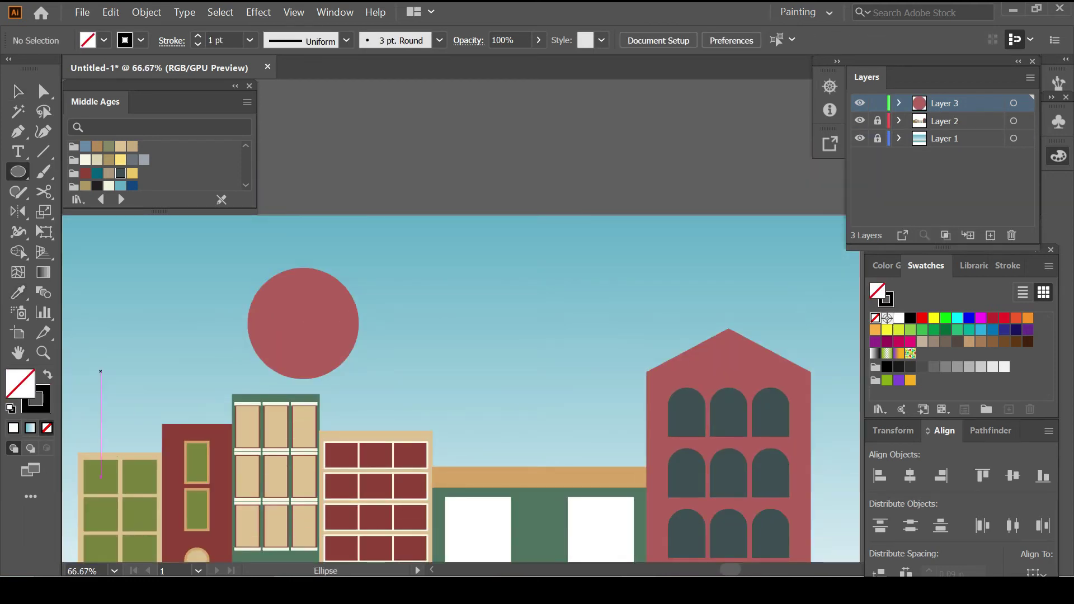
pyautogui.moveTo(497, 252); pyautogui.dragTo(597, 351)
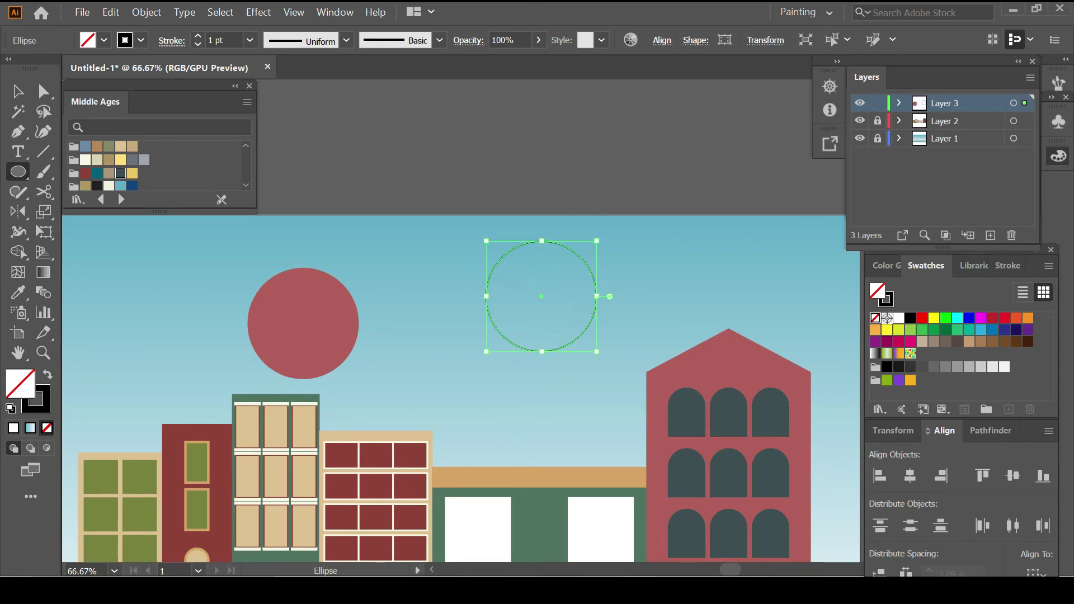
# Create a 3-sided polygon triangle and place it beside the circle.
pyautogui.moveTo(18, 172); pyautogui.dragTo(101, 230)
pyautogui.click(457, 277)
pyautogui.press('Return')
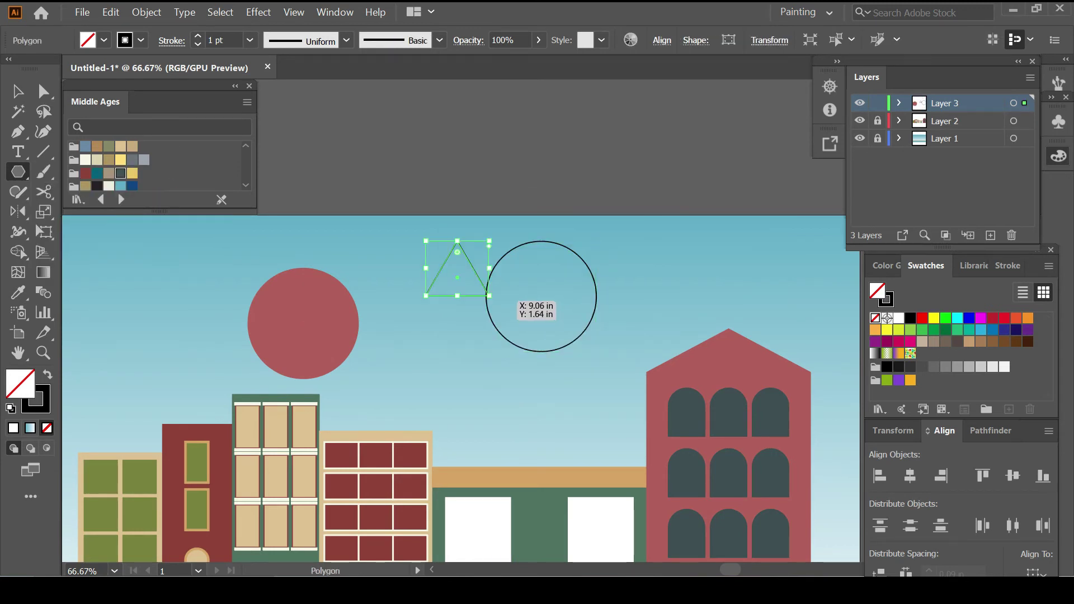
pyautogui.moveTo(487, 297); pyautogui.dragTo(457, 313)
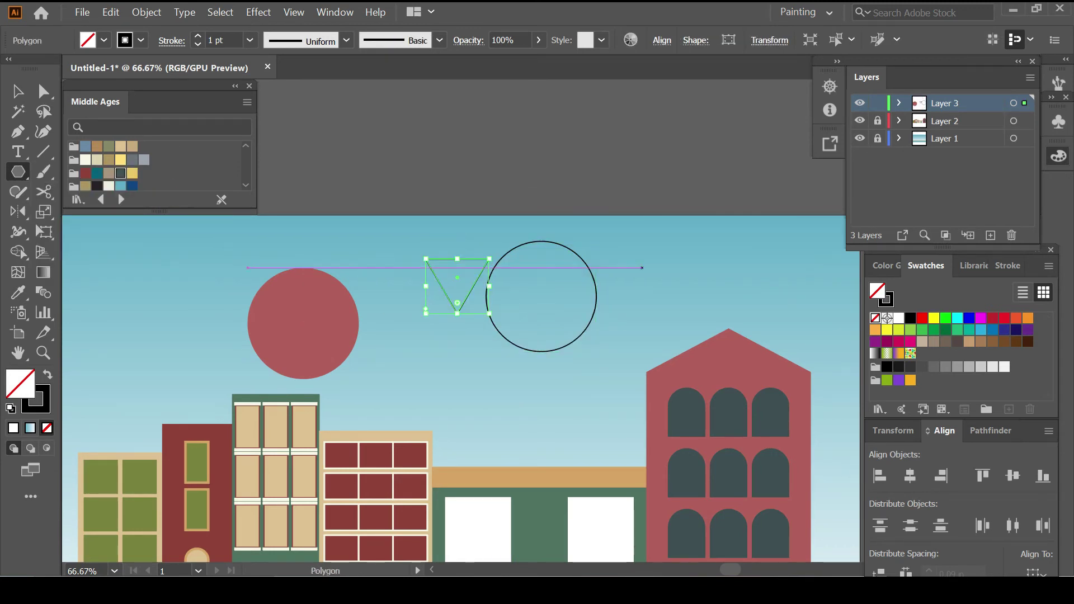
# Flip the triangle downward, centre it on the circle, and move it below the circle.
pyautogui.press('v')
pyautogui.keyDown('shift'); pyautogui.click(597, 277); pyautogui.keyUp('shift')
pyautogui.click(596, 302)
pyautogui.click(911, 477)
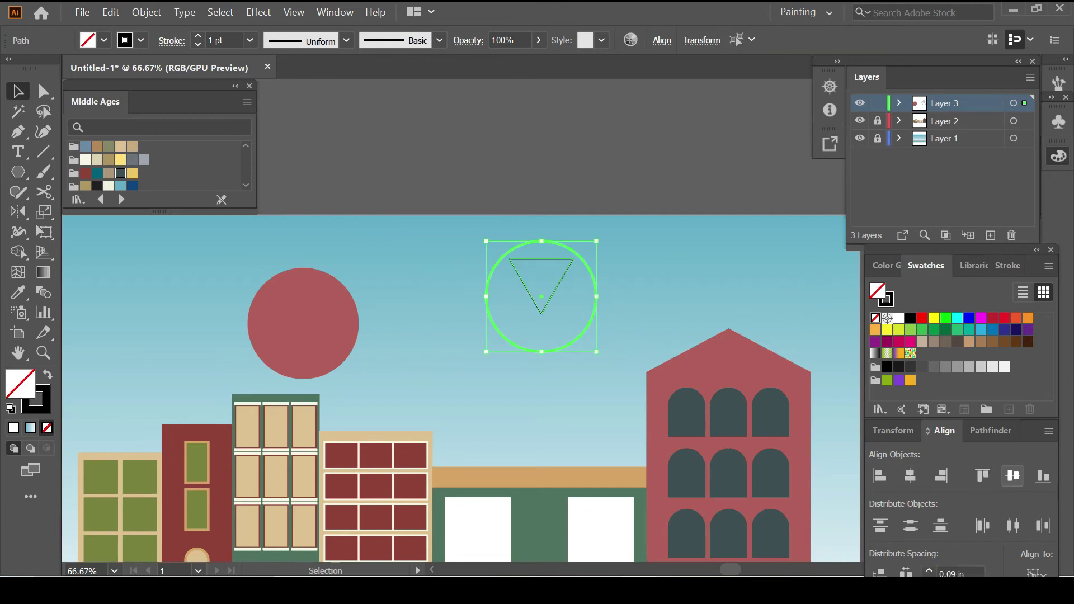
pyautogui.click(1043, 476)
pyautogui.hotkey('ctrl', 'shift', 'a')
pyautogui.keyDown('alt'); pyautogui.scroll(1, 551, 343); pyautogui.keyUp('alt')
pyautogui.moveTo(549, 325)
pyautogui.mouseDown()
pyautogui.moveTo(549, 359)
pyautogui.moveTo(624, 356)
pyautogui.mouseUp()
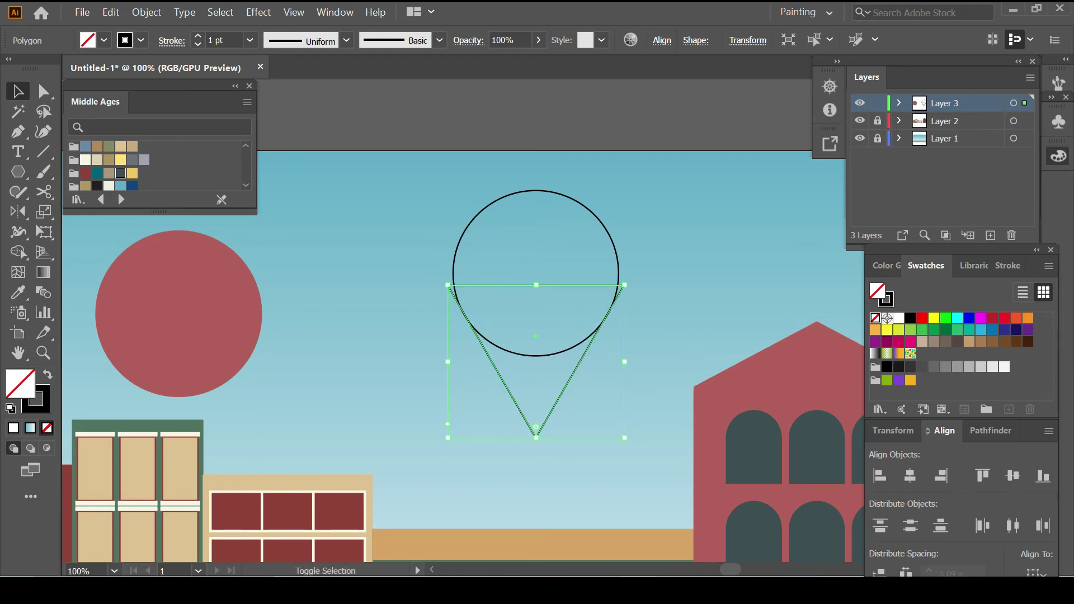
# Merge the circle and triangle into one pin shape with Shape Builder.
pyautogui.keyDown('shift'); pyautogui.click(536, 235); pyautogui.keyUp('shift')
pyautogui.hotkey('shift', 'm')
pyautogui.moveTo(536, 240); pyautogui.dragTo(536, 392)
pyautogui.keyDown('alt'); pyautogui.scroll(4, 624, 289); pyautogui.keyUp('alt')
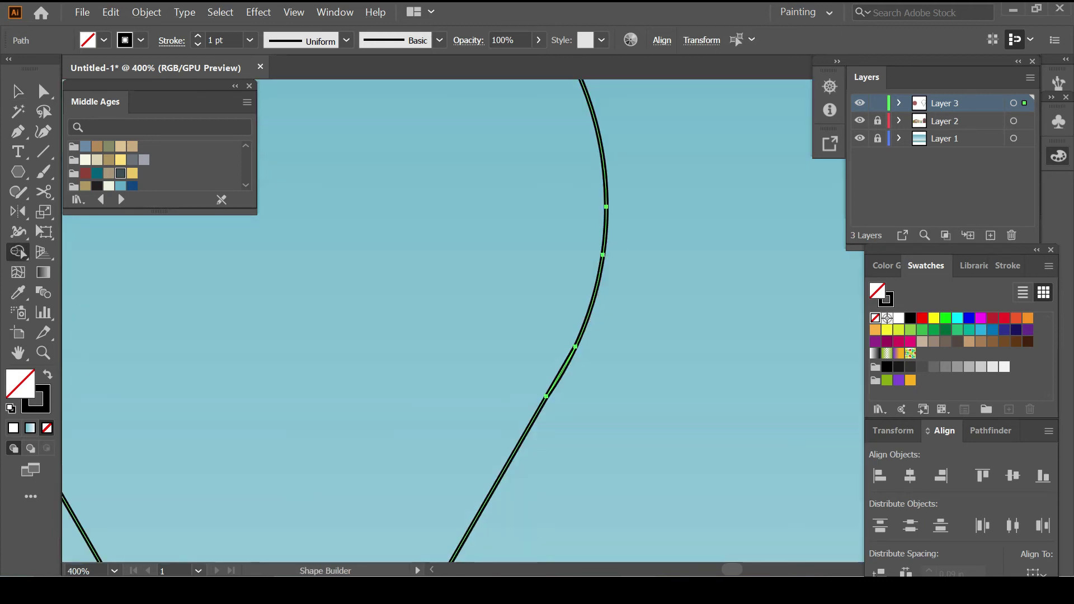
pyautogui.scroll(-5, 464, 321)
# Cut the pin shape at its top and bottom points with Scissors.
pyautogui.press('c')
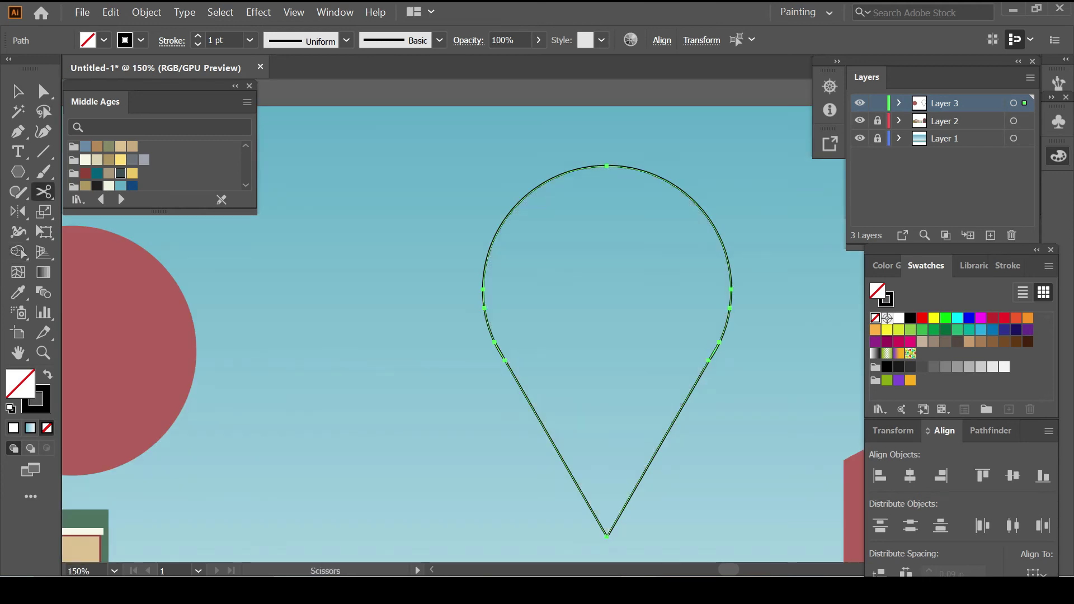
pyautogui.scroll(-1, 607, 481)
pyautogui.click(607, 483)
pyautogui.click(607, 111)
# Nudge the right half's top point and move the left half leftward.
pyautogui.press('v')
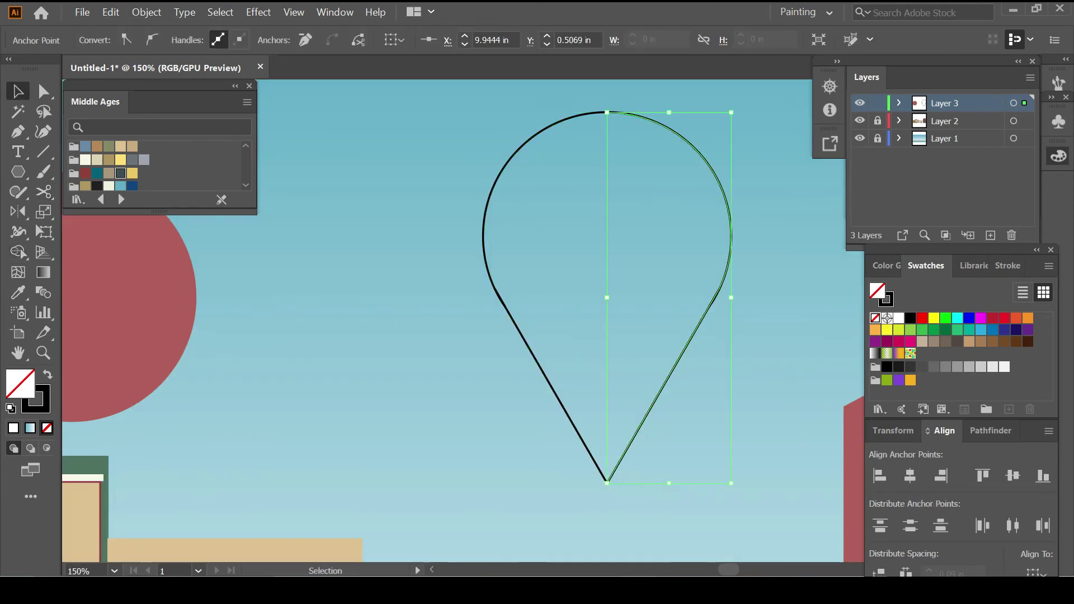
pyautogui.press('a')
pyautogui.moveTo(607, 112); pyautogui.dragTo(616, 112)
pyautogui.press('v')
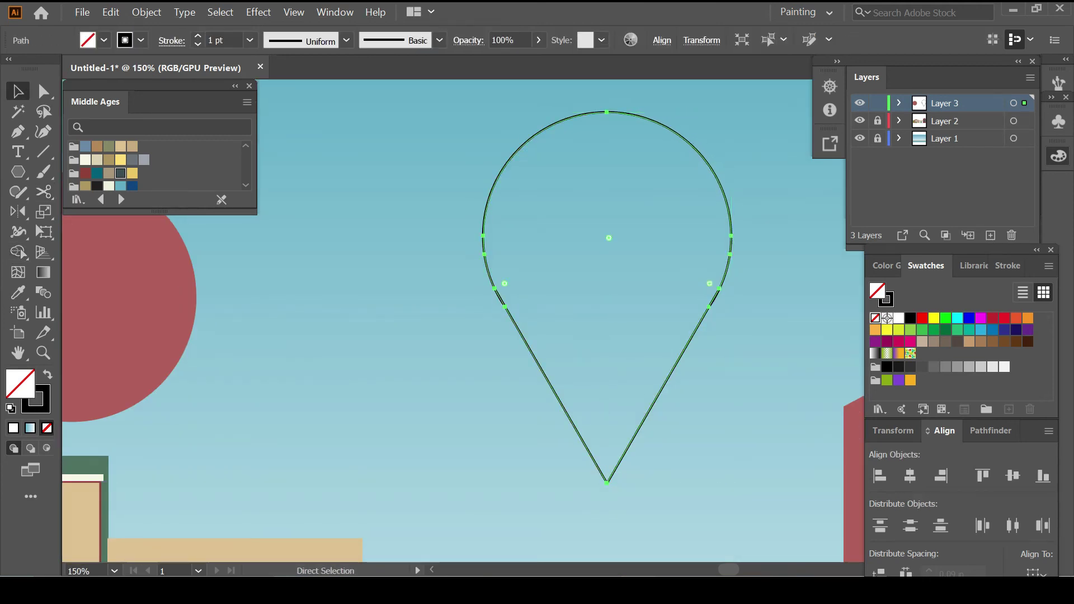
pyautogui.moveTo(484, 223); pyautogui.dragTo(433, 224)
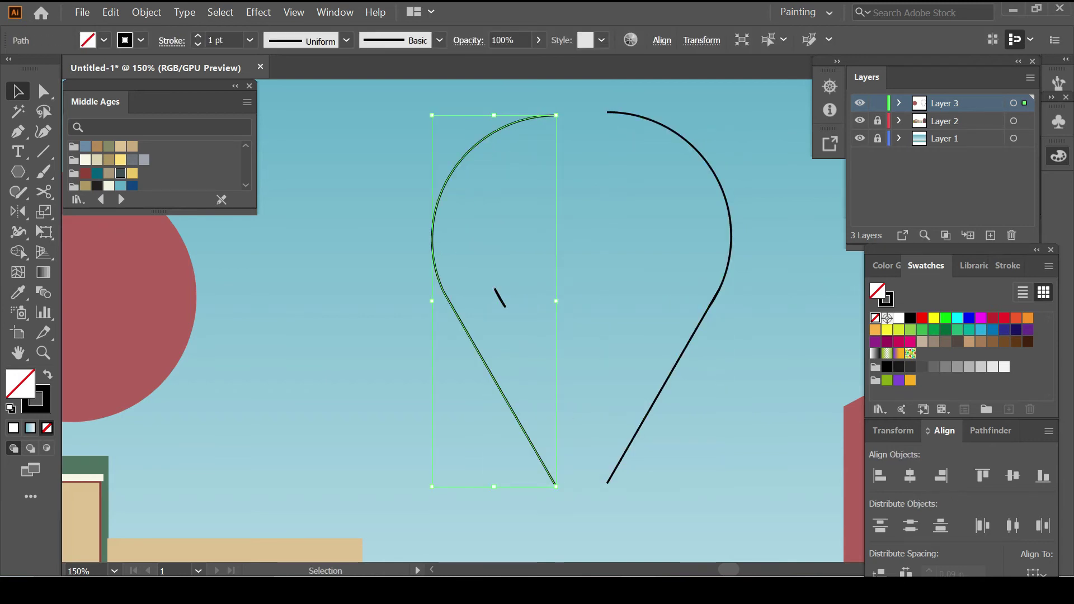
# Reposition the two halves so a small gap separates them.
pyautogui.doubleClick(731, 235)
pyautogui.moveTo(168, 86); pyautogui.dragTo(178, 144)
pyautogui.press('Escape')
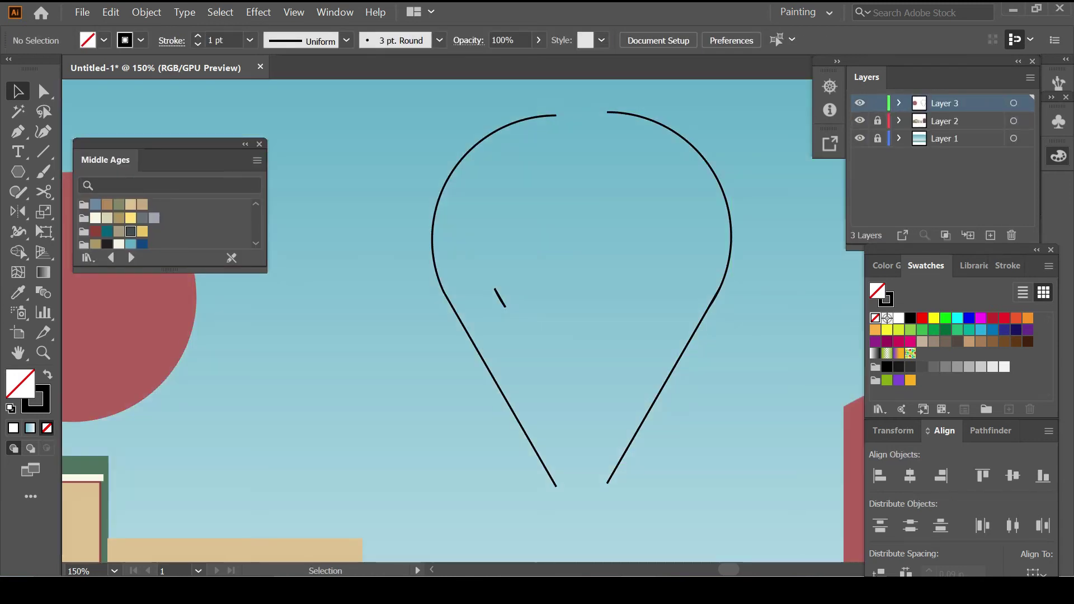
pyautogui.moveTo(434, 252)
pyautogui.mouseDown()
pyautogui.moveTo(486, 252)
pyautogui.moveTo(442, 256)
pyautogui.mouseUp()
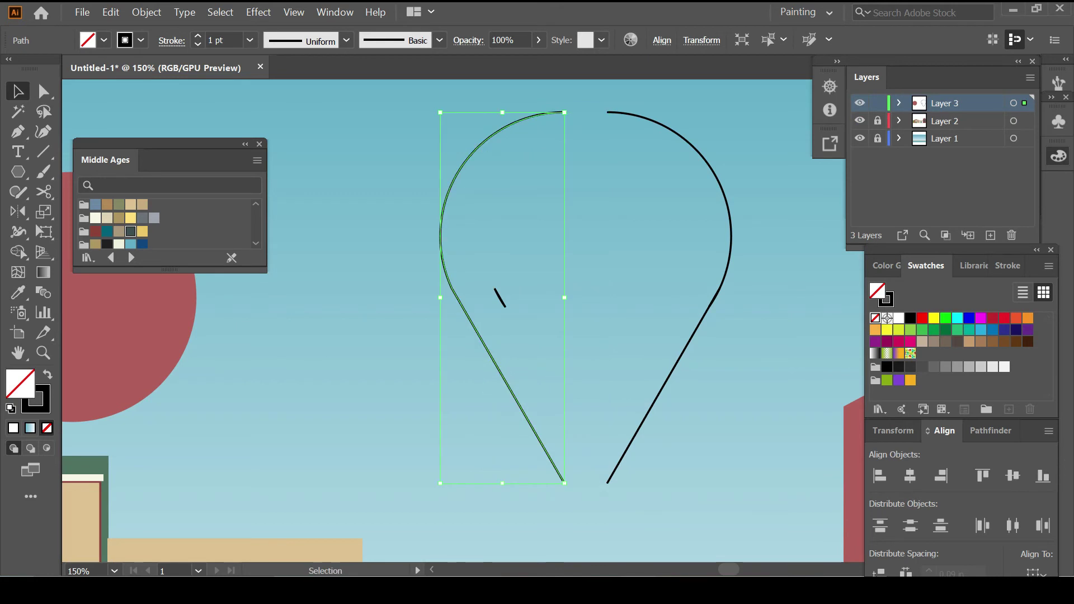
pyautogui.click(730, 262)
pyautogui.moveTo(731, 262); pyautogui.dragTo(770, 262)
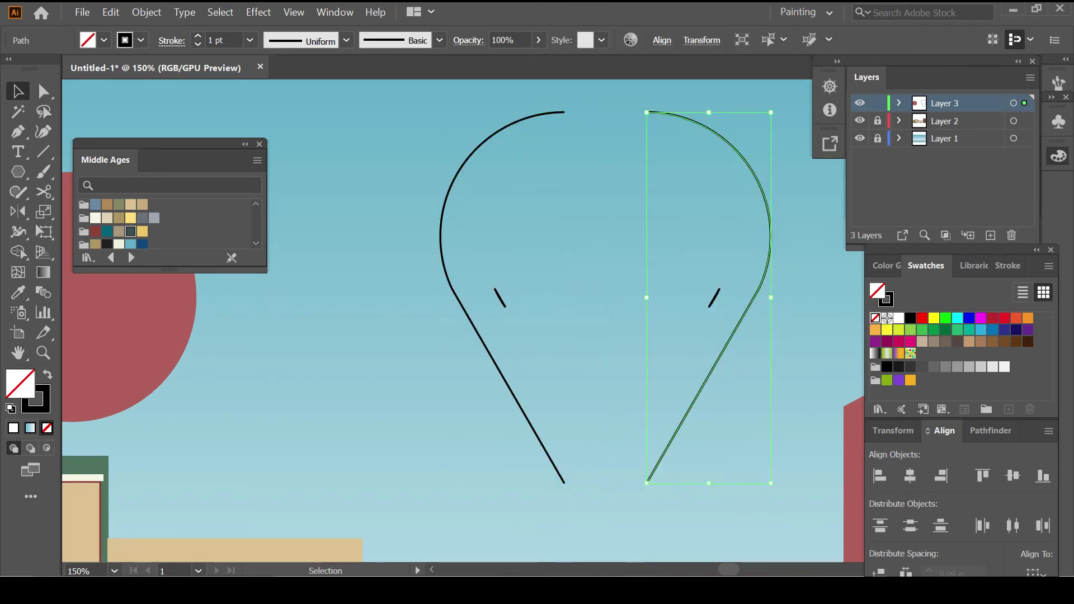
# Delete the two stray small lines and select both balloon halves.
pyautogui.click(727, 294)
pyautogui.click(501, 297)
pyautogui.press('Delete')
pyautogui.click(473, 145)
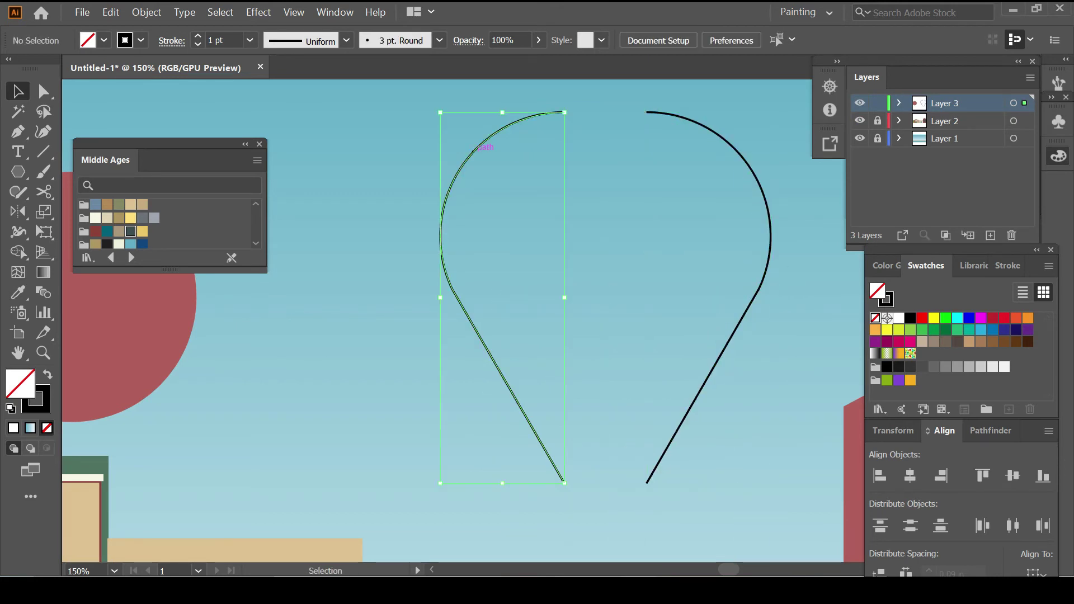
pyautogui.keyDown('shift'); pyautogui.click(770, 260); pyautogui.keyUp('shift')
# Blend the two halves using a fixed number of specified steps.
pyautogui.press('w')
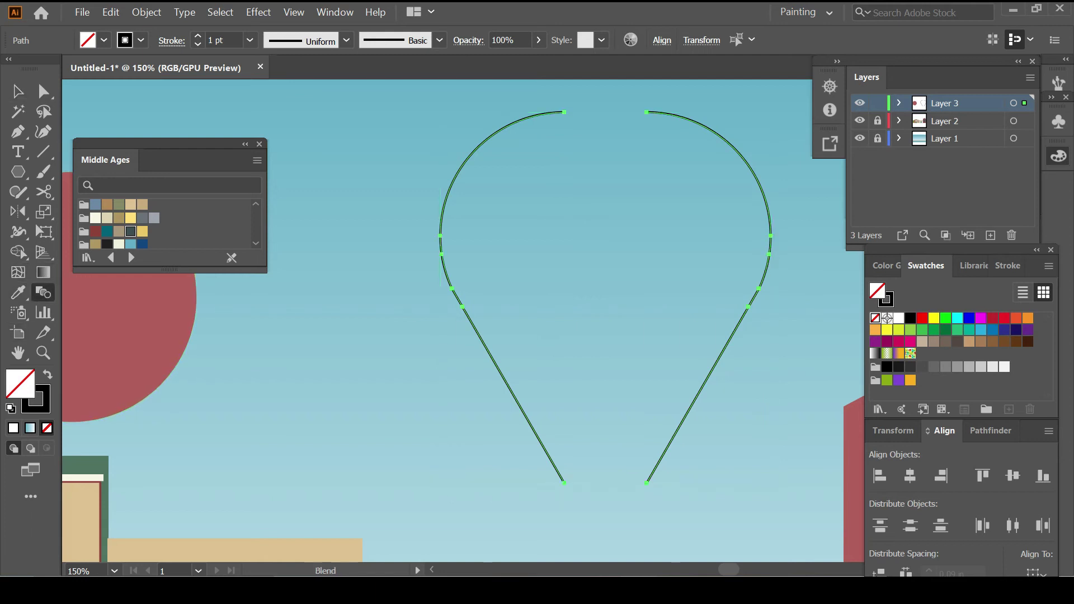
pyautogui.hotkey('ctrl', 'alt', 'b')
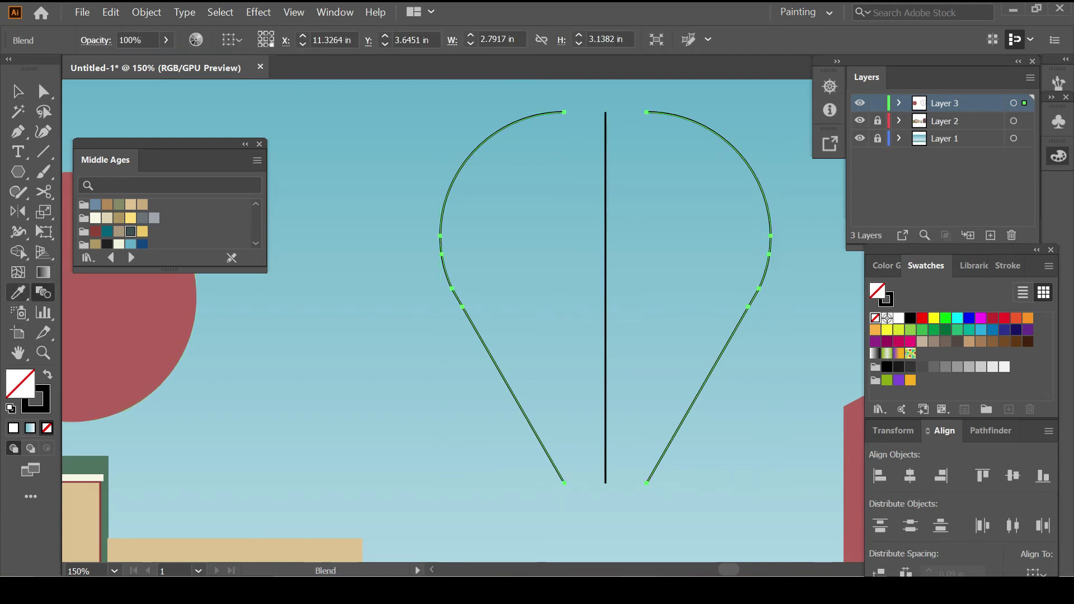
pyautogui.doubleClick(43, 293)
pyautogui.click(646, 252)
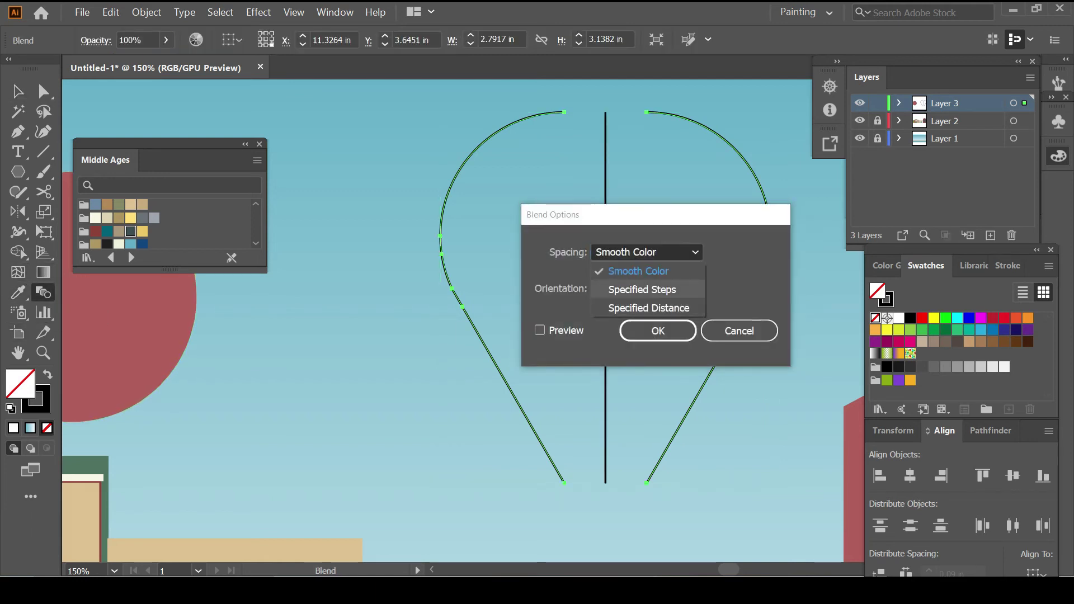
pyautogui.click(642, 289)
pyautogui.click(539, 330)
pyautogui.press('Up')
pyautogui.press('Up')
pyautogui.press('Up')
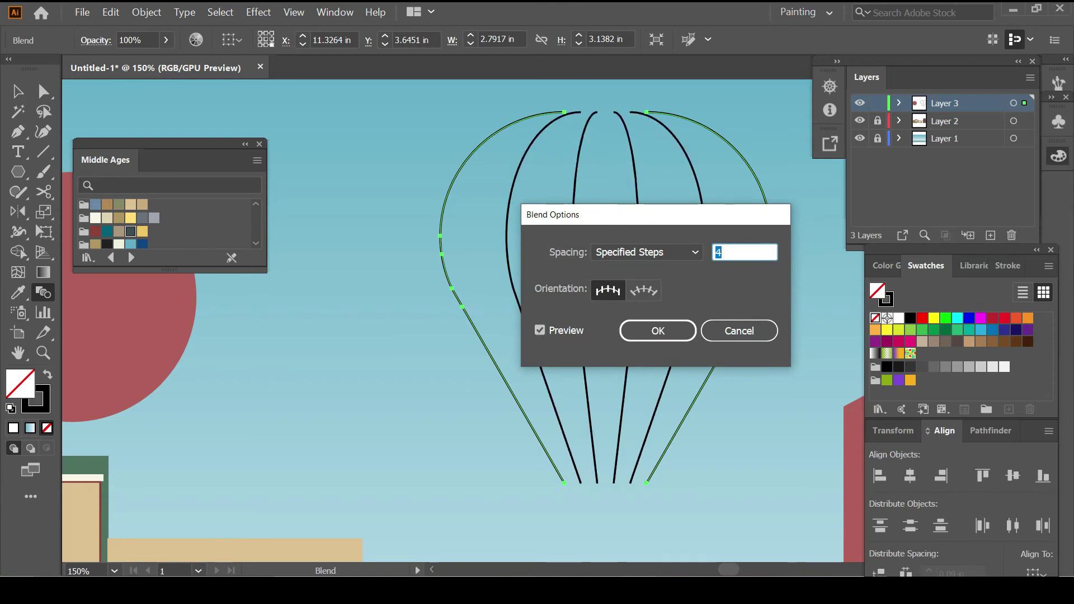
pyautogui.press('Return')
# Move the blend's outer path so the stripe lines converge into a teardrop.
pyautogui.press('v')
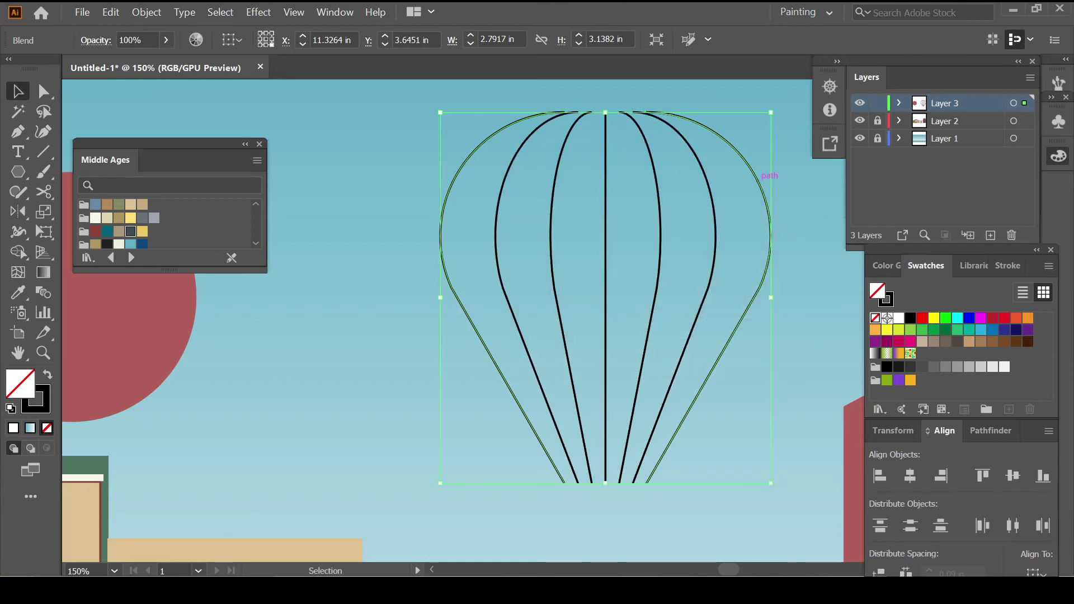
pyautogui.doubleClick(605, 280)
pyautogui.moveTo(722, 124); pyautogui.dragTo(641, 124)
pyautogui.press('Escape')
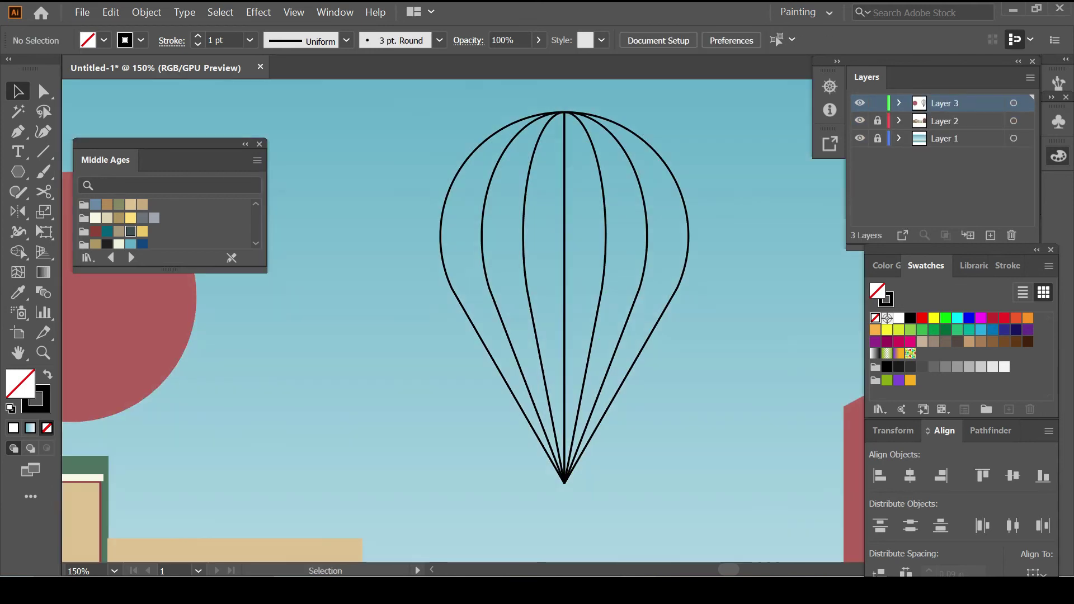
# Expand the balloon blend into separate paths.
pyautogui.hotkey('ctrl', 'a')
pyautogui.click(18, 252)
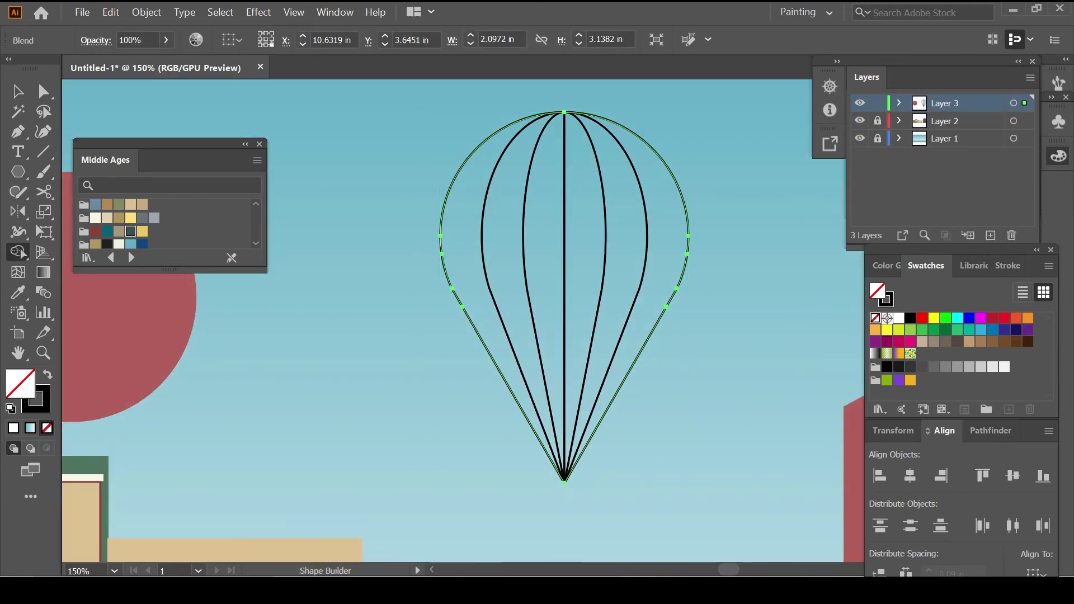
pyautogui.hotkey('alt', 'o')
pyautogui.press('e')
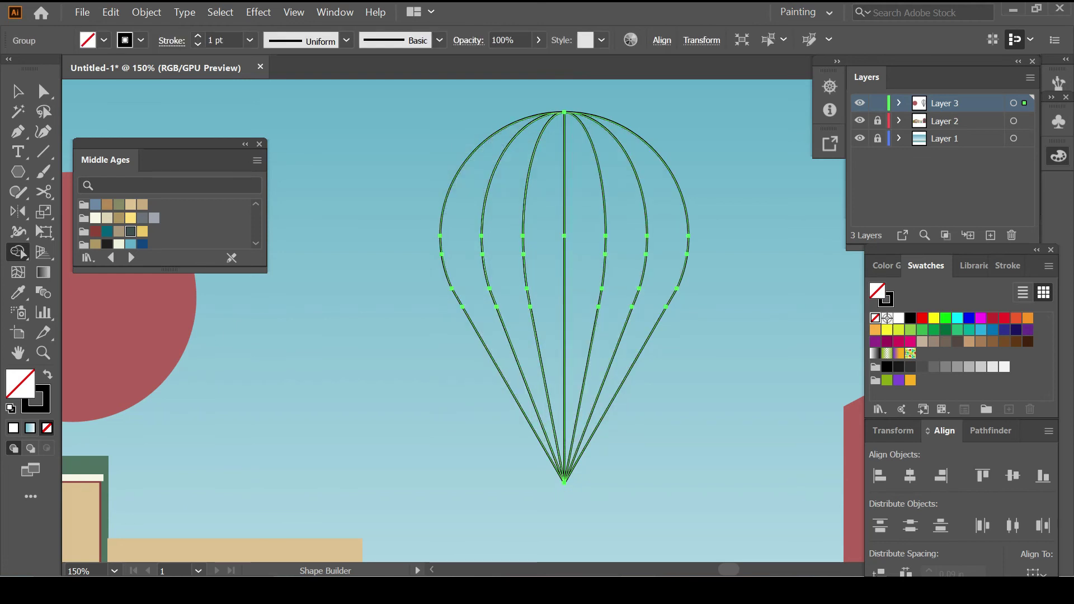
pyautogui.hotkey('ctrl', '0')
pyautogui.hotkey('ctrl', '1')
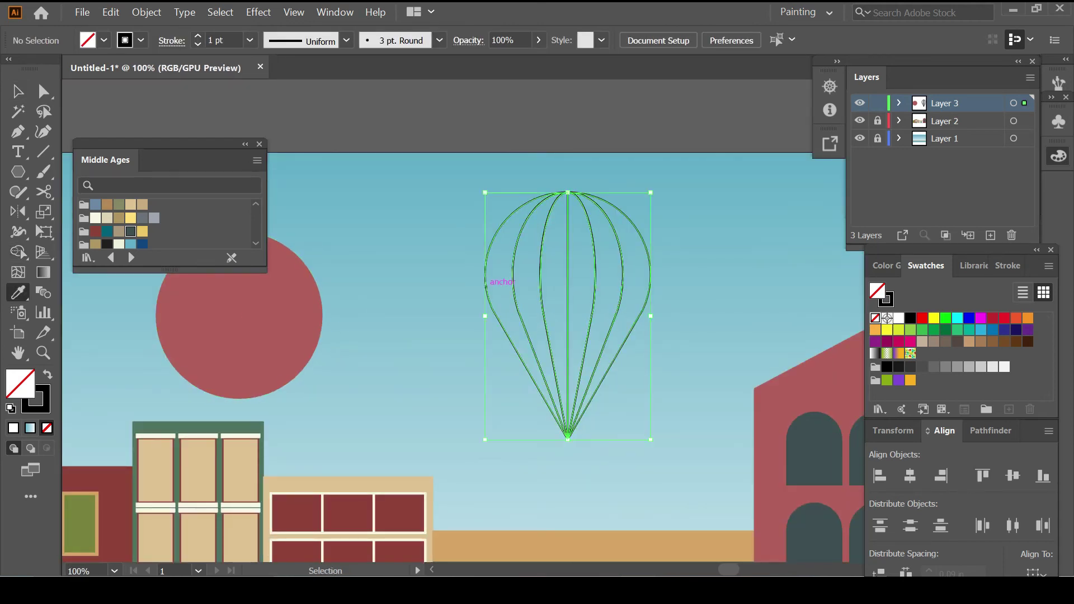
# Fill alternate balloon segments with the sun's red using the Eyedropper.
pyautogui.press('i')
pyautogui.click(239, 316)
pyautogui.hotkey('ctrl', 'z')
pyautogui.hotkey('ctrl', 'z')
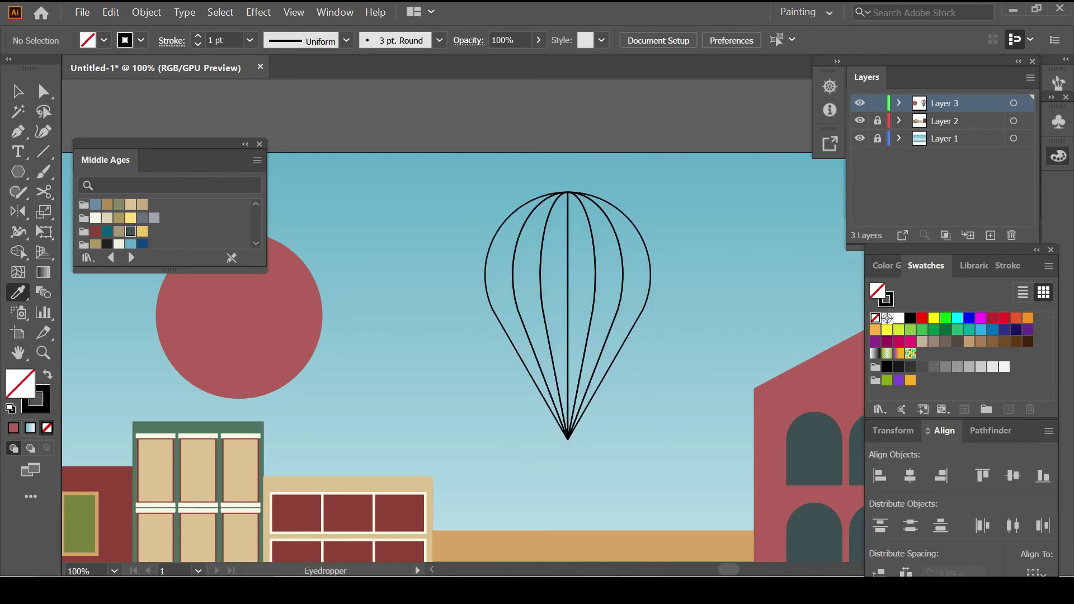
pyautogui.hotkey('ctrl', 'z')
pyautogui.click(239, 316)
pyautogui.hotkey('ctrl', 'shift', 'a')
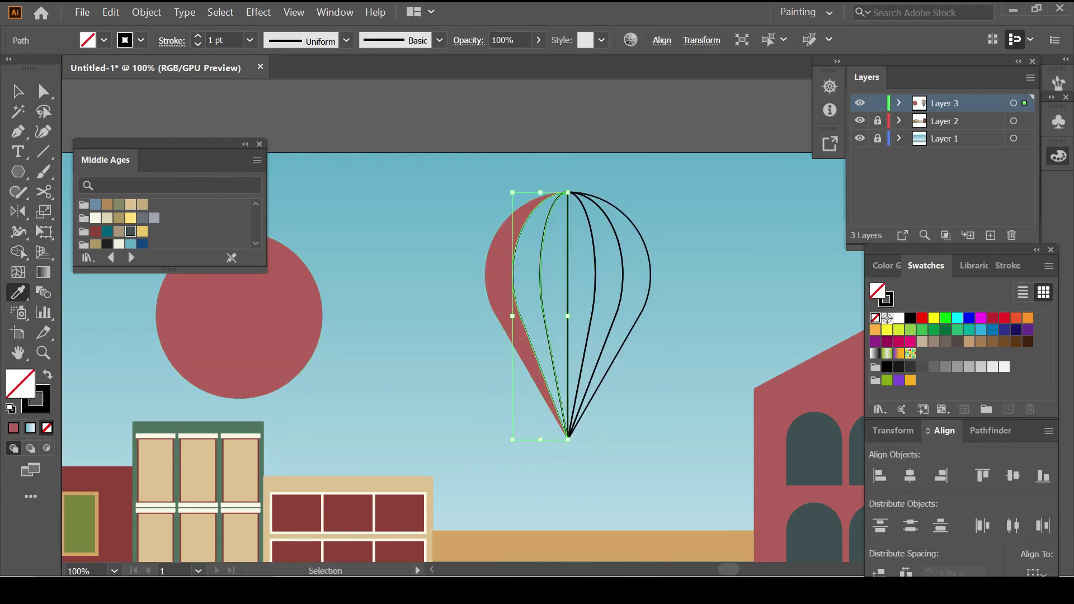
pyautogui.press('v')
pyautogui.keyDown('ctrl'); pyautogui.click(568, 291); pyautogui.keyUp('ctrl')
pyautogui.click(239, 316)
pyautogui.keyDown('ctrl'); pyautogui.click(622, 280); pyautogui.keyUp('ctrl')
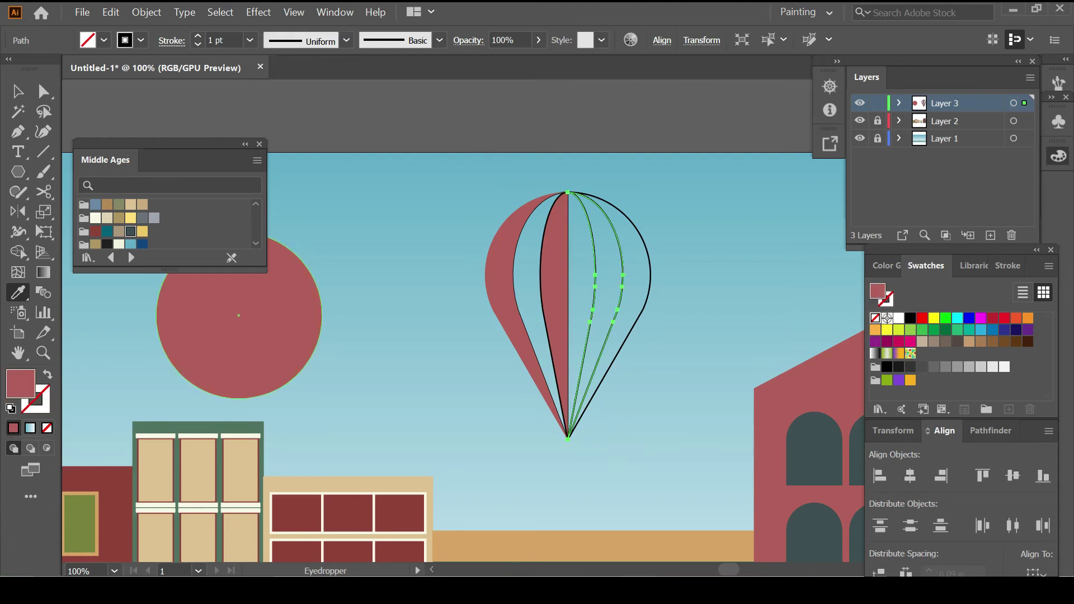
pyautogui.click(239, 316)
# Fill the remaining balloon segments with pale yellow.
pyautogui.keyDown('ctrl'); pyautogui.click(531, 291); pyautogui.keyUp('ctrl')
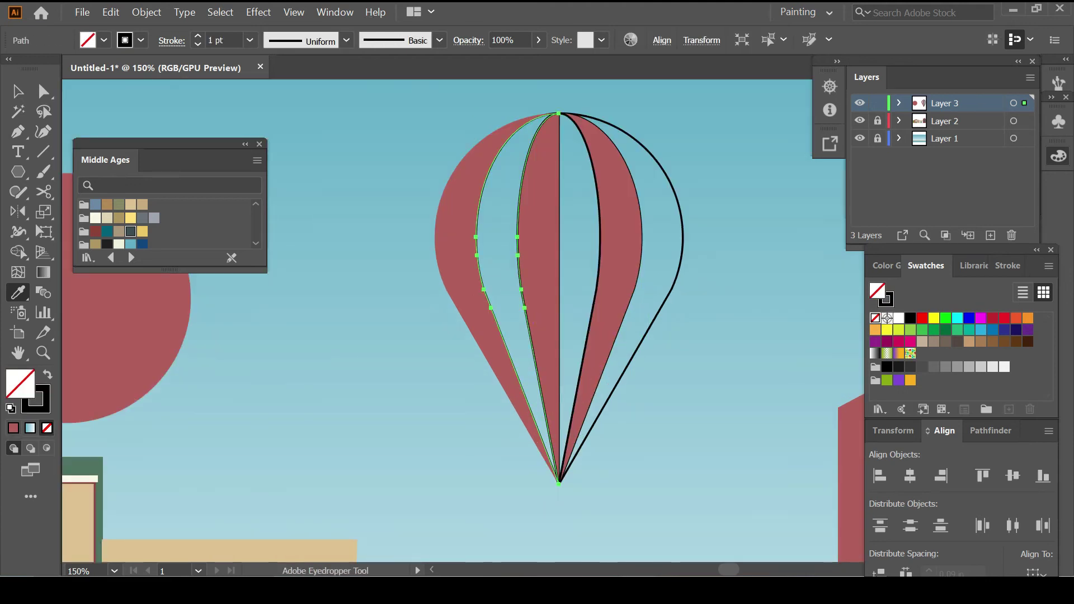
pyautogui.moveTo(560, 336); pyautogui.dragTo(512, 339)
pyautogui.click(130, 218)
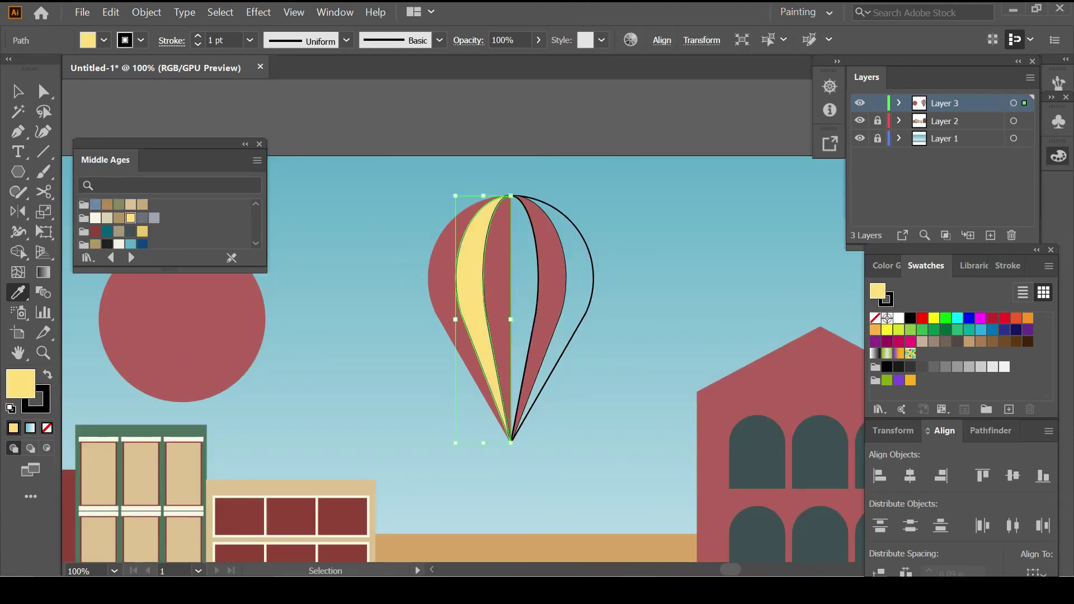
pyautogui.keyDown('ctrl'); pyautogui.click(537, 291); pyautogui.keyUp('ctrl')
pyautogui.click(130, 218)
pyautogui.keyDown('ctrl'); pyautogui.click(591, 280); pyautogui.keyUp('ctrl')
pyautogui.click(130, 218)
# Set the stroke to None on all balloon segments.
pyautogui.press('x')
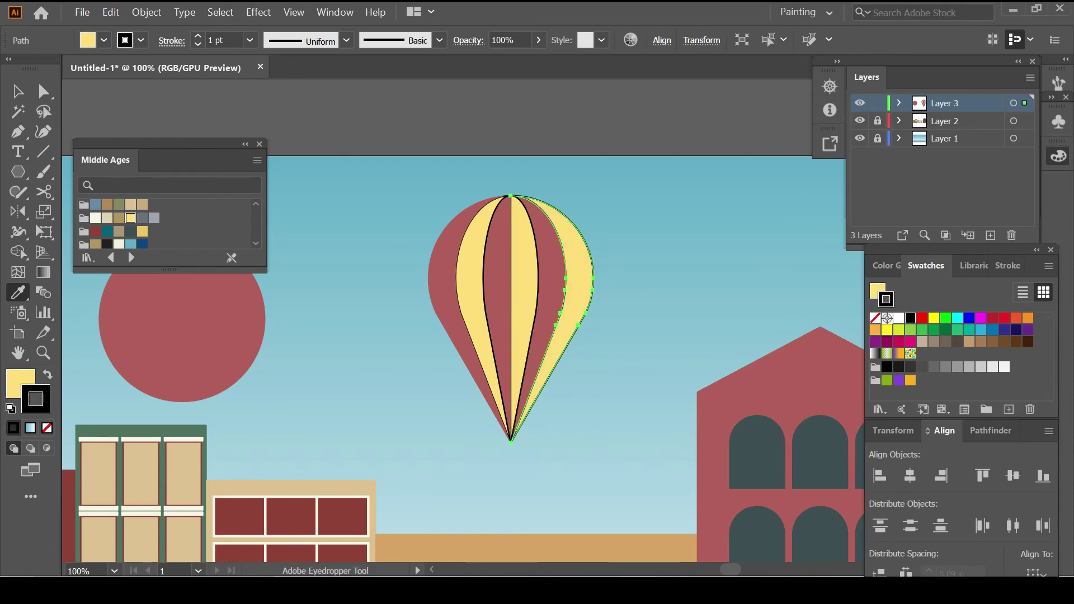
pyautogui.press('/')
pyautogui.press('v')
pyautogui.keyDown('ctrl'); pyautogui.click(524, 291); pyautogui.keyUp('ctrl')
pyautogui.press('/')
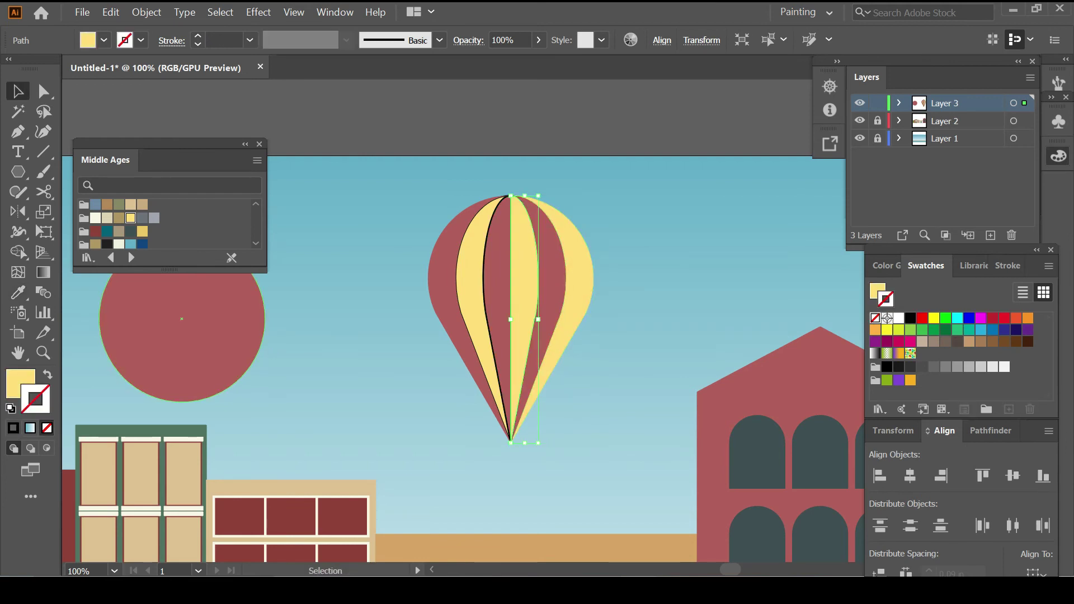
pyautogui.keyDown('ctrl'); pyautogui.click(470, 291); pyautogui.keyUp('ctrl')
pyautogui.press('/')
pyautogui.hotkey('ctrl', 'shift', 'a')
pyautogui.hotkey('ctrl', '0')
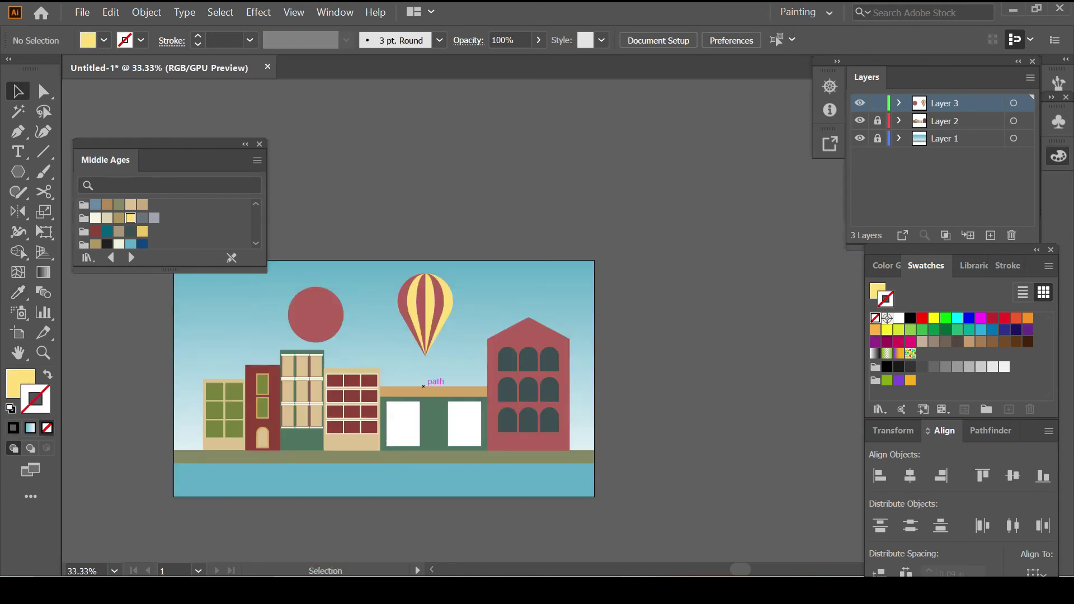
# Sample the tan colour from the scene for the basket.
pyautogui.scroll(3, 424, 386)
pyautogui.press('i')
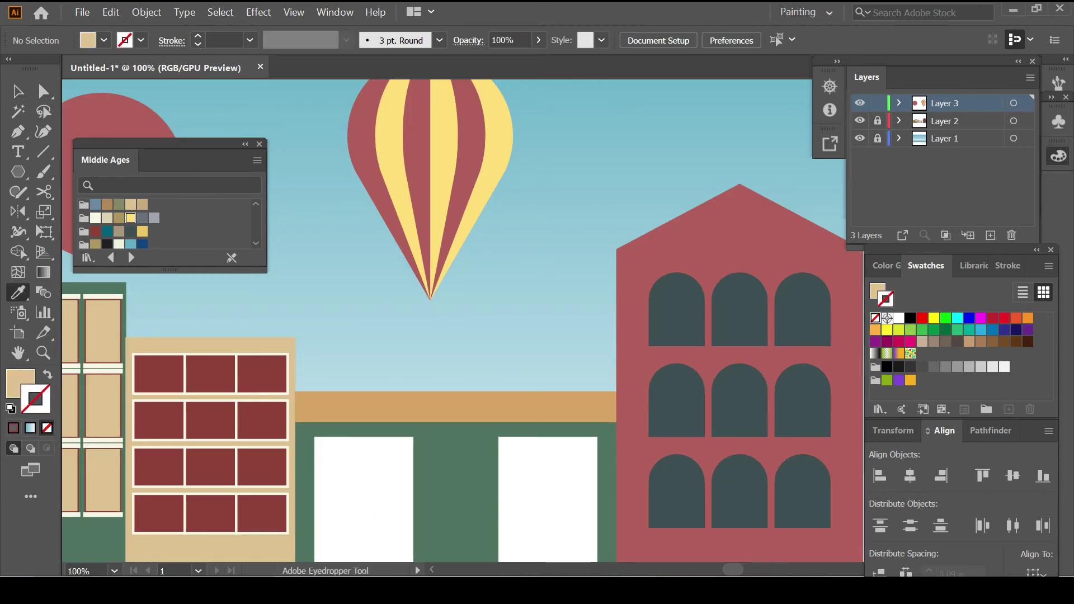
pyautogui.press('m')
pyautogui.moveTo(482, 364); pyautogui.dragTo(482, 363)
pyautogui.hotkey('ctrl', 'z')
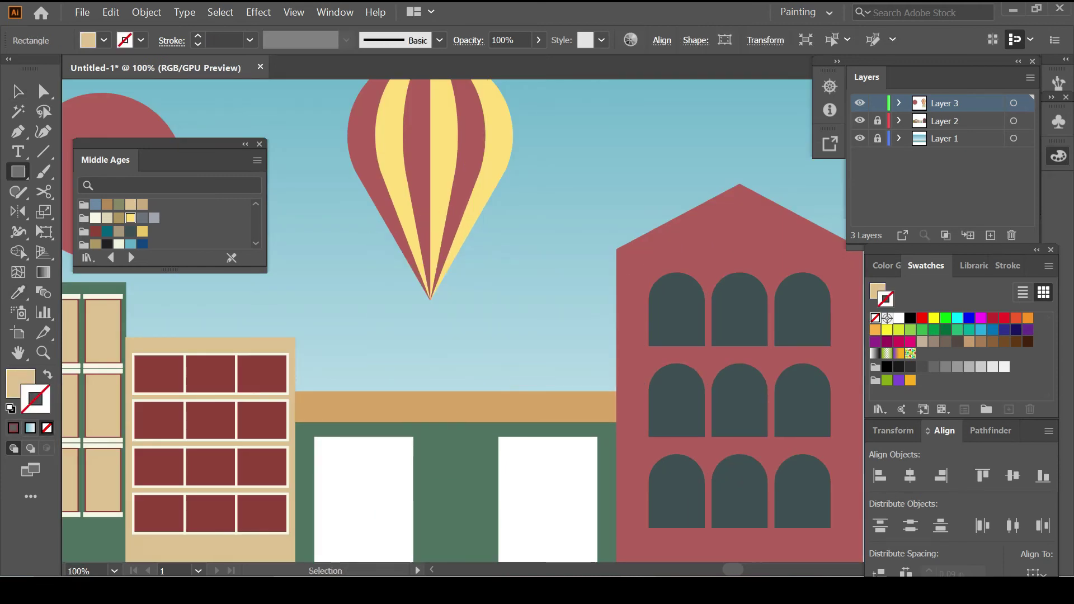
pyautogui.press('v')
pyautogui.click(430, 168)
pyautogui.click(503, 336)
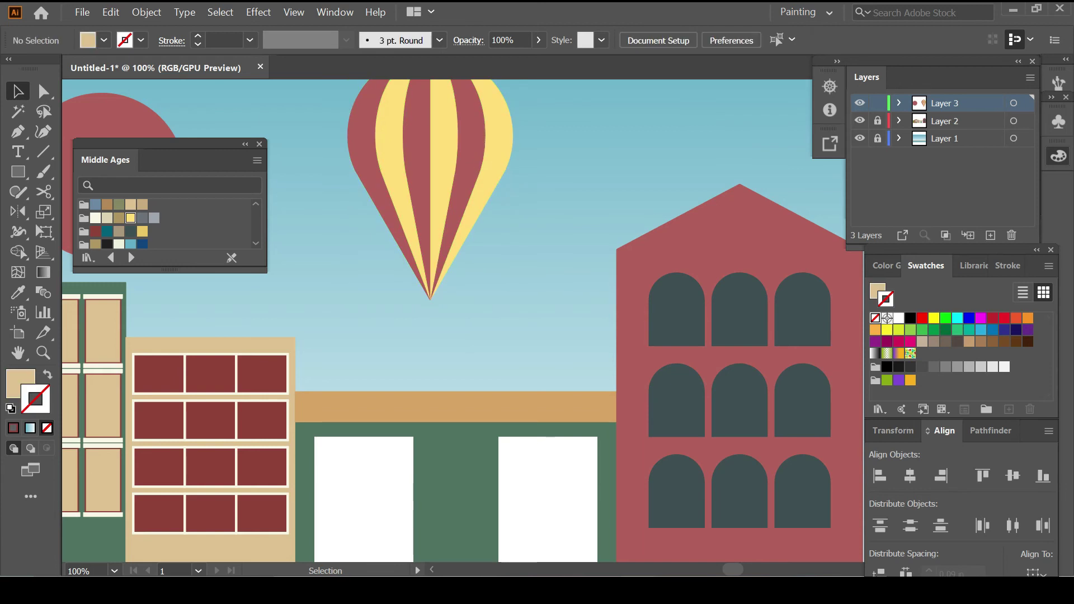
# Draw a tan rectangle under the balloon's point and centre it horizontally.
pyautogui.press('m')
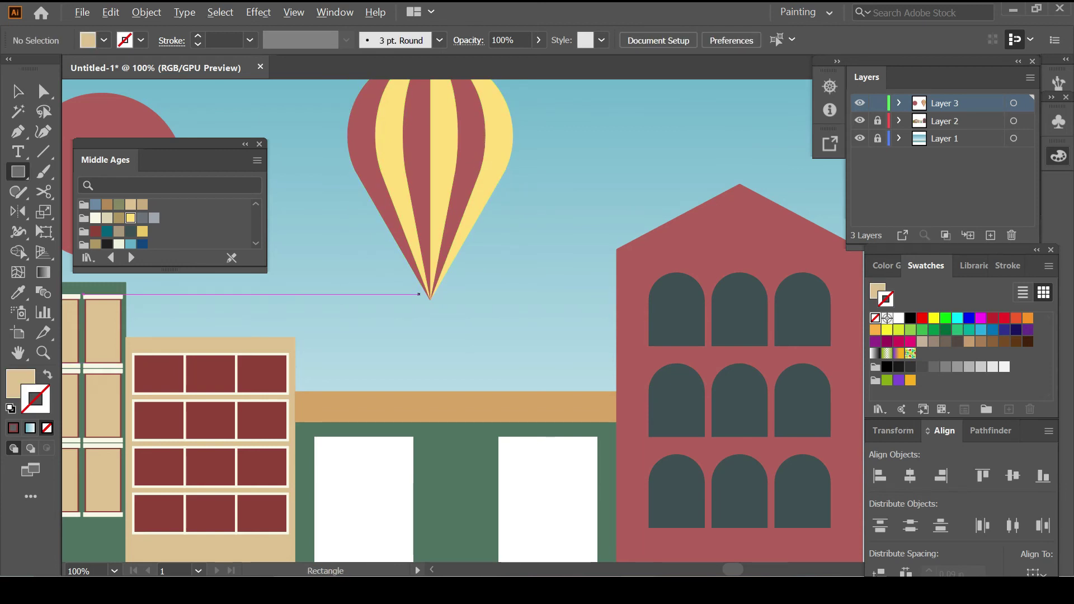
pyautogui.scroll(1, 419, 295)
pyautogui.moveTo(488, 303); pyautogui.dragTo(482, 302)
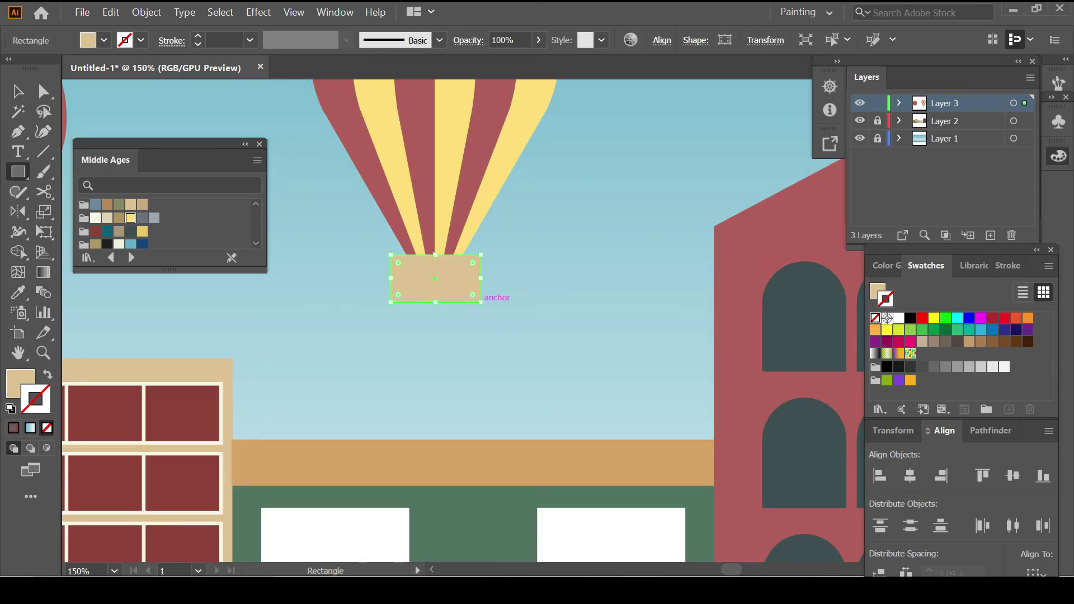
pyautogui.press('v')
pyautogui.hotkey('ctrl', 'a')
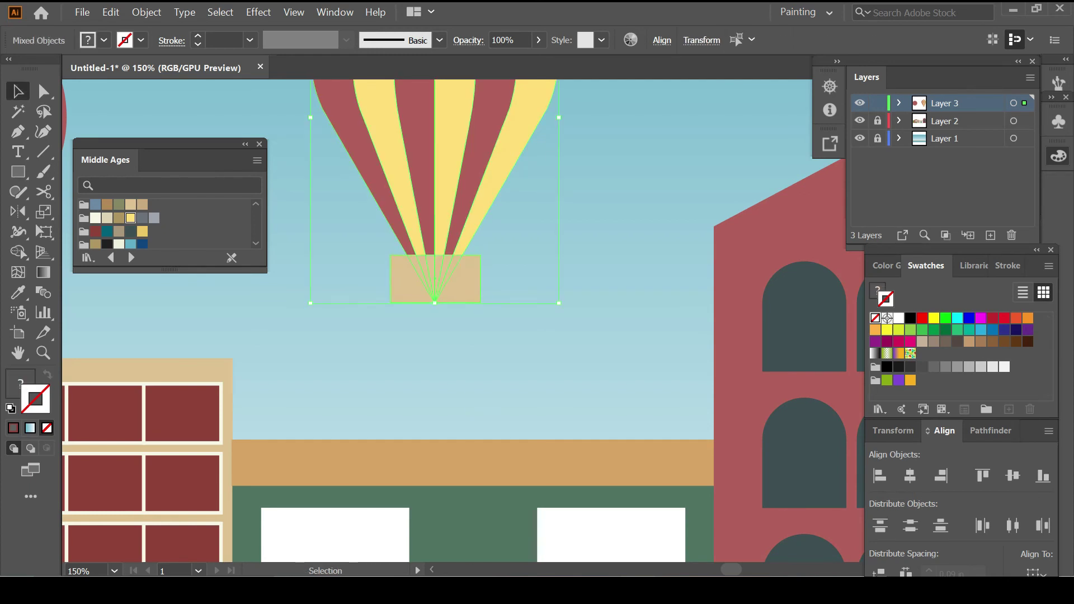
pyautogui.click(911, 476)
# Make the tan basket rectangle shorter.
pyautogui.hotkey('ctrl', 'shift', 'a')
pyautogui.click(435, 278)
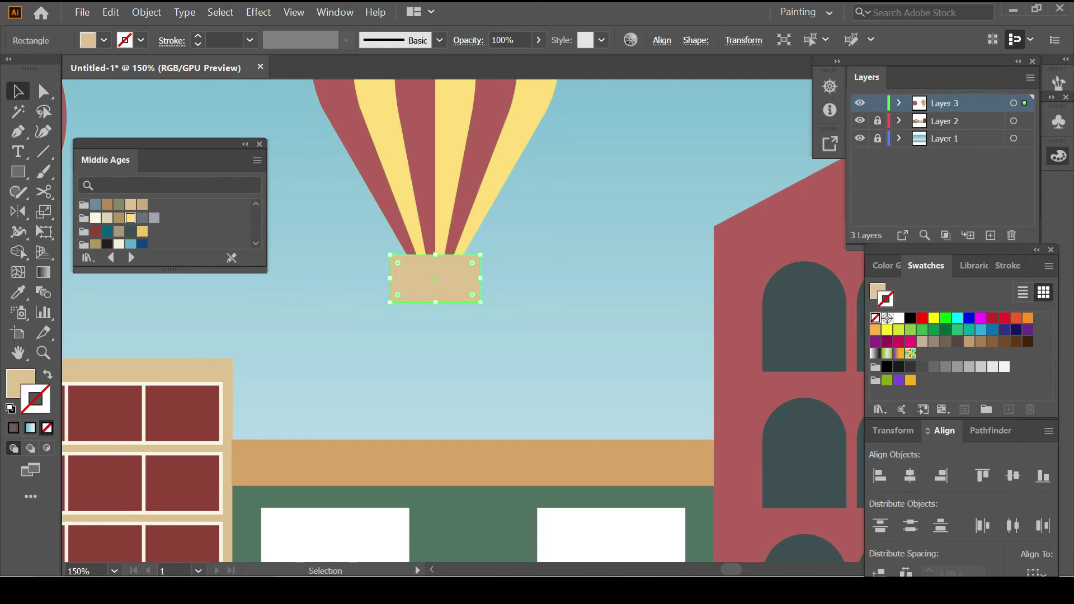
pyautogui.moveTo(436, 302); pyautogui.dragTo(435, 294)
pyautogui.hotkey('ctrl', 'shift', 'a')
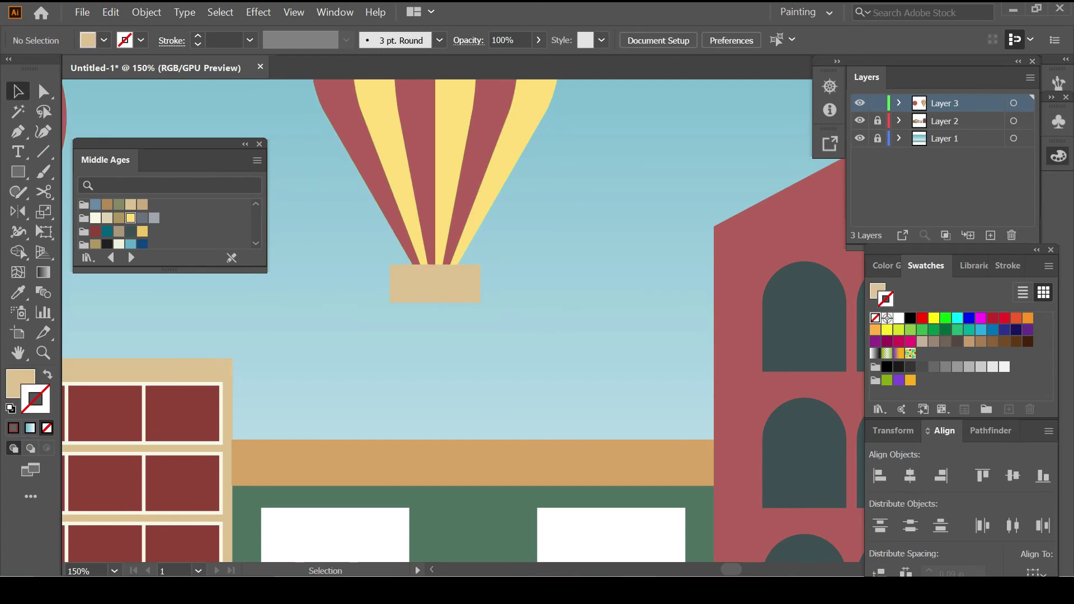
pyautogui.scroll(-3, 456, 321)
# Draw a taller tan basket body beneath the balloon, then choose dark red fill.
pyautogui.press('m')
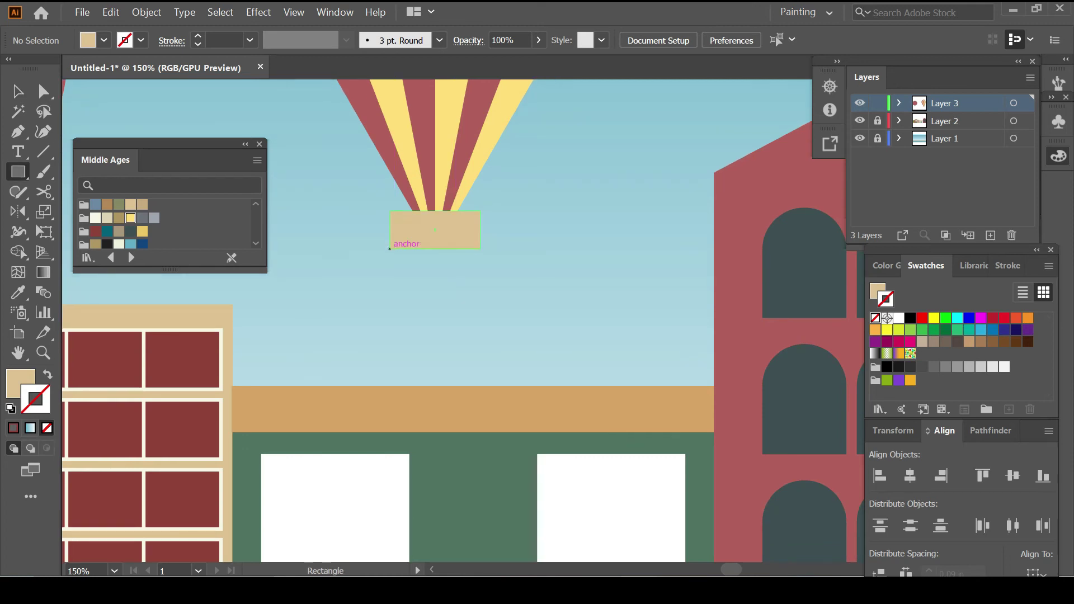
pyautogui.moveTo(449, 357); pyautogui.dragTo(480, 361)
pyautogui.press('v')
pyautogui.hotkey('ctrl', 'shift', 'a')
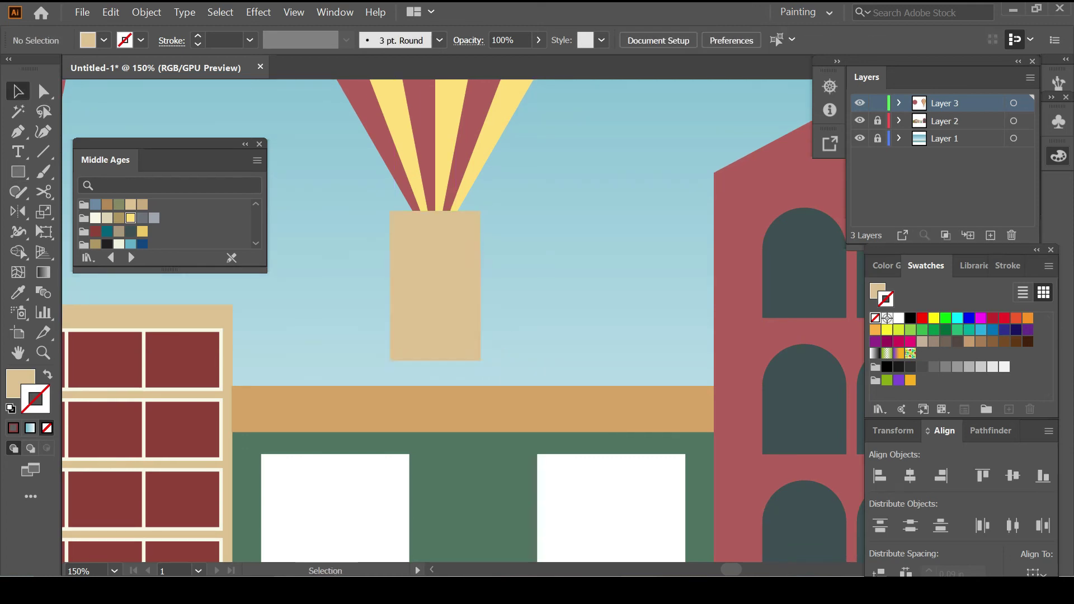
pyautogui.click(435, 305)
pyautogui.hotkey('ctrl', 'shift', 'a')
pyautogui.click(95, 231)
# Draw a dark red slot bar, duplicate it to three, and space them evenly.
pyautogui.press('m')
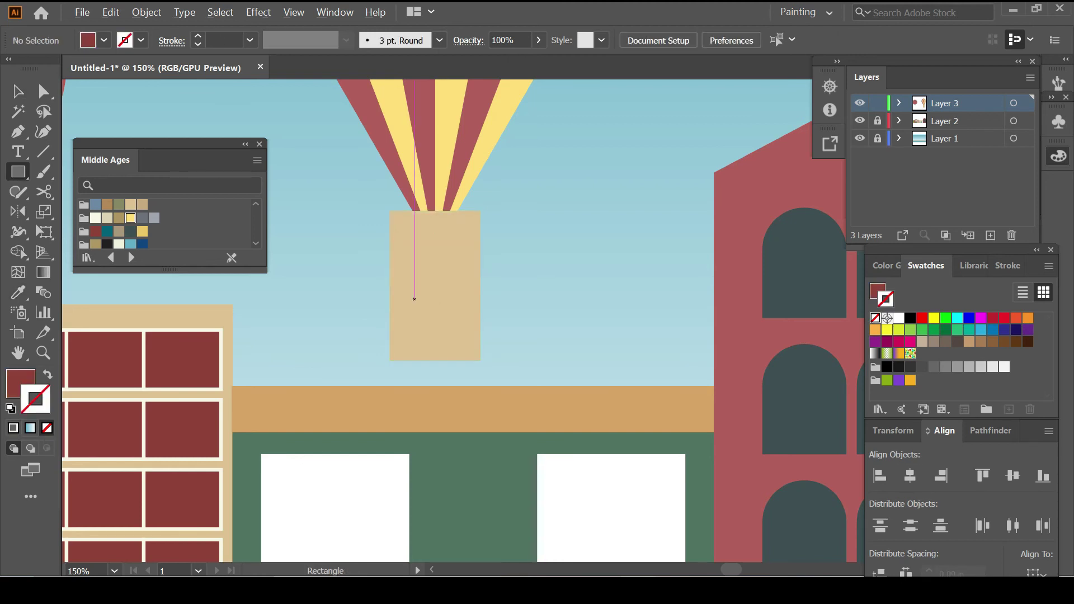
pyautogui.scroll(3, 417, 289)
pyautogui.moveTo(403, 315); pyautogui.dragTo(402, 314)
pyautogui.press('v')
pyautogui.moveTo(396, 277); pyautogui.dragTo(453, 277)
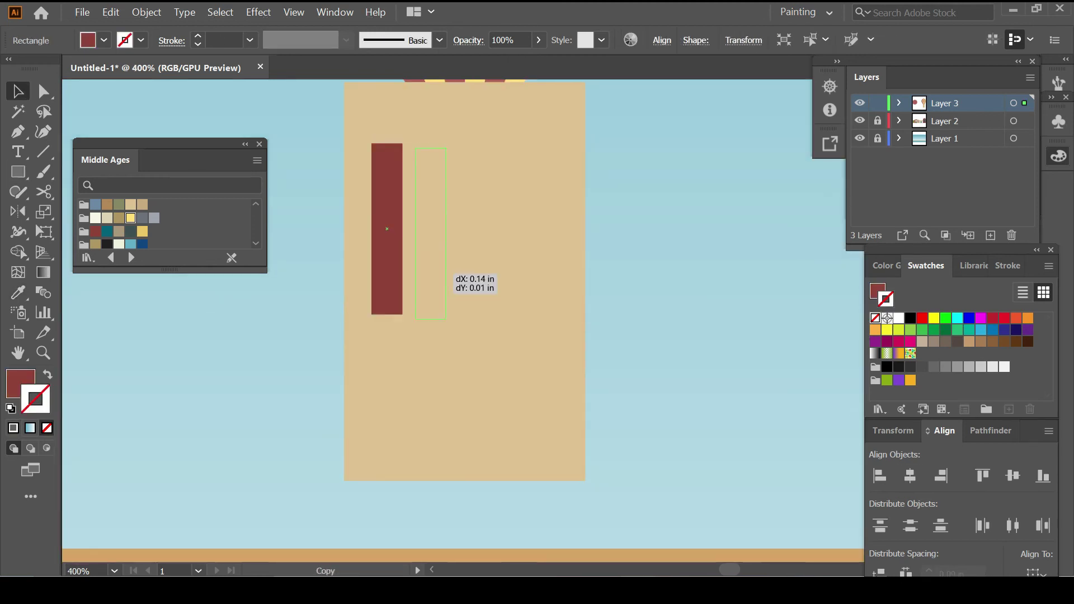
pyautogui.hotkey('ctrl', 'd')
pyautogui.keyDown('shift'); pyautogui.click(444, 228); pyautogui.keyUp('shift')
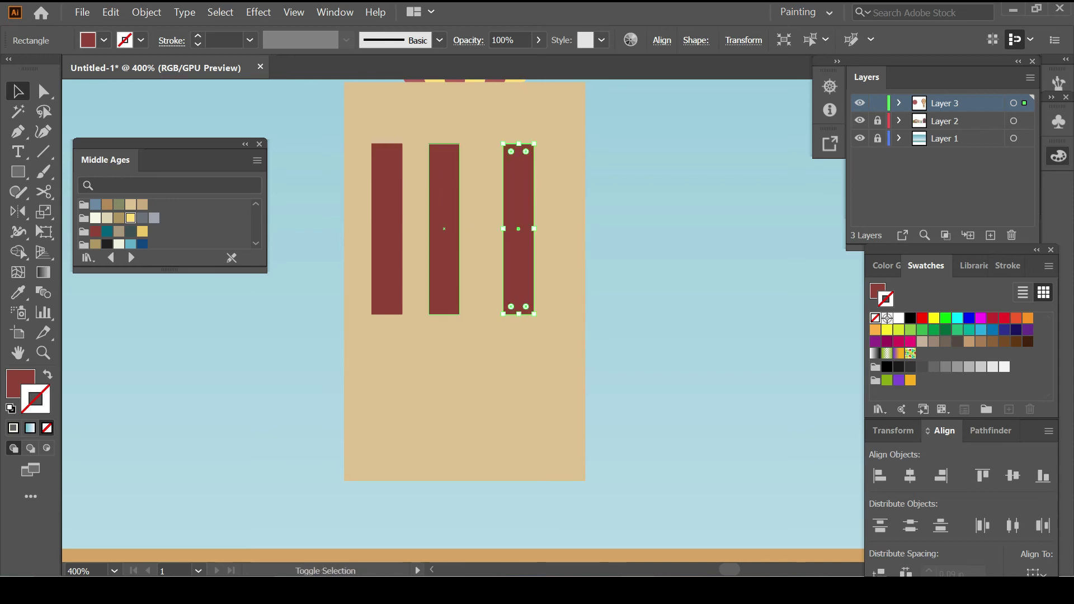
pyautogui.keyDown('shift'); pyautogui.click(387, 228); pyautogui.keyUp('shift')
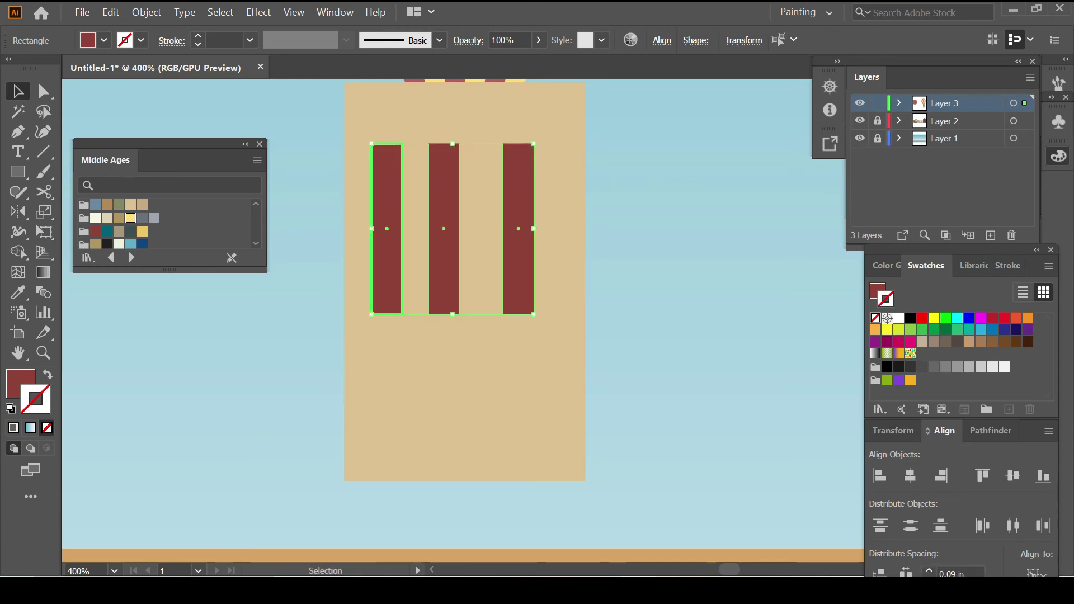
pyautogui.click(906, 572)
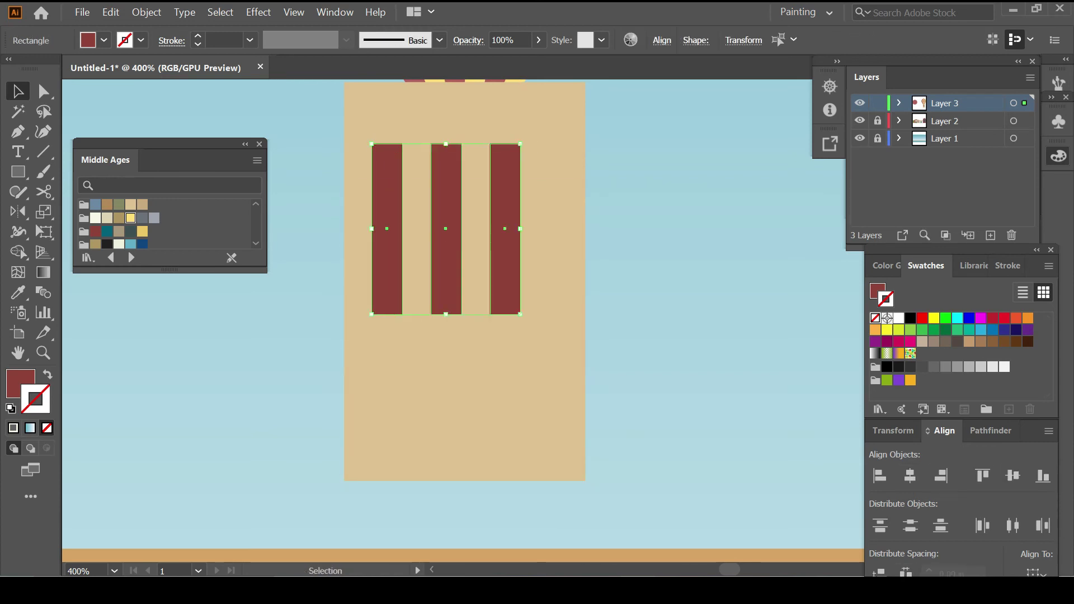
# Centre the three red bars on the beige rectangle and move them down onto it.
pyautogui.hotkey('ctrl', 'a')
pyautogui.click(464, 392)
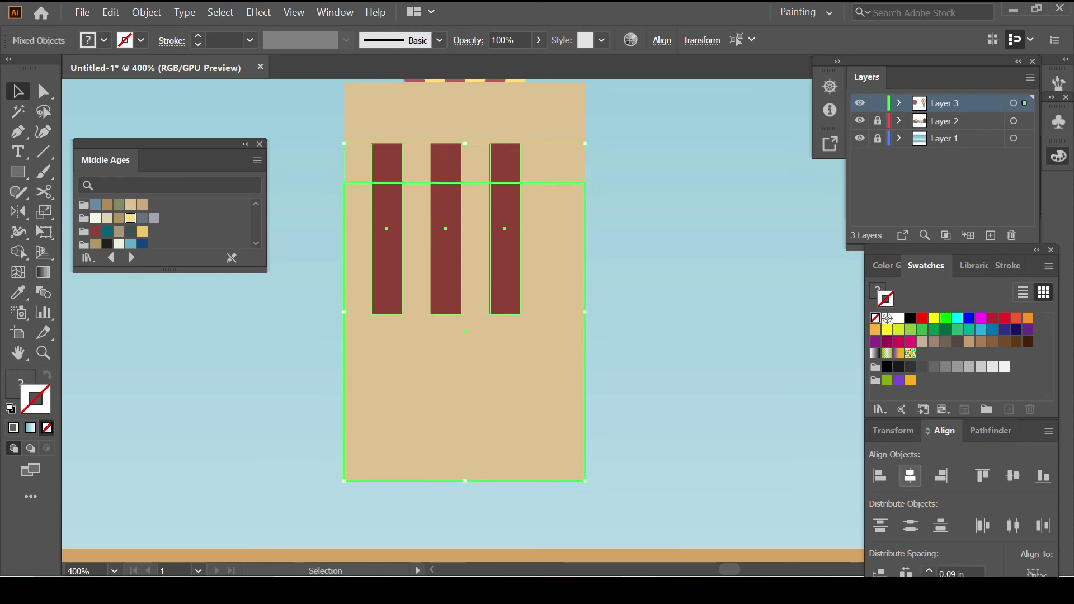
pyautogui.click(910, 476)
pyautogui.moveTo(464, 269); pyautogui.dragTo(464, 338)
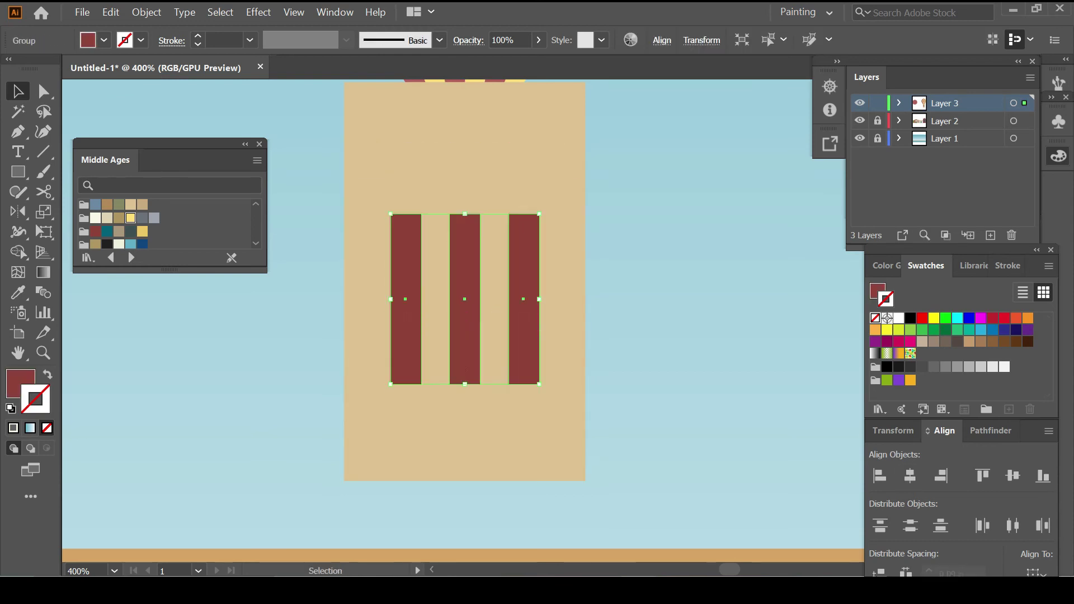
pyautogui.click(492, 302)
# Top-align the bars with the tan rectangle and punch slots with Minus Front.
pyautogui.keyDown('shift'); pyautogui.click(464, 425); pyautogui.keyUp('shift')
pyautogui.click(983, 476)
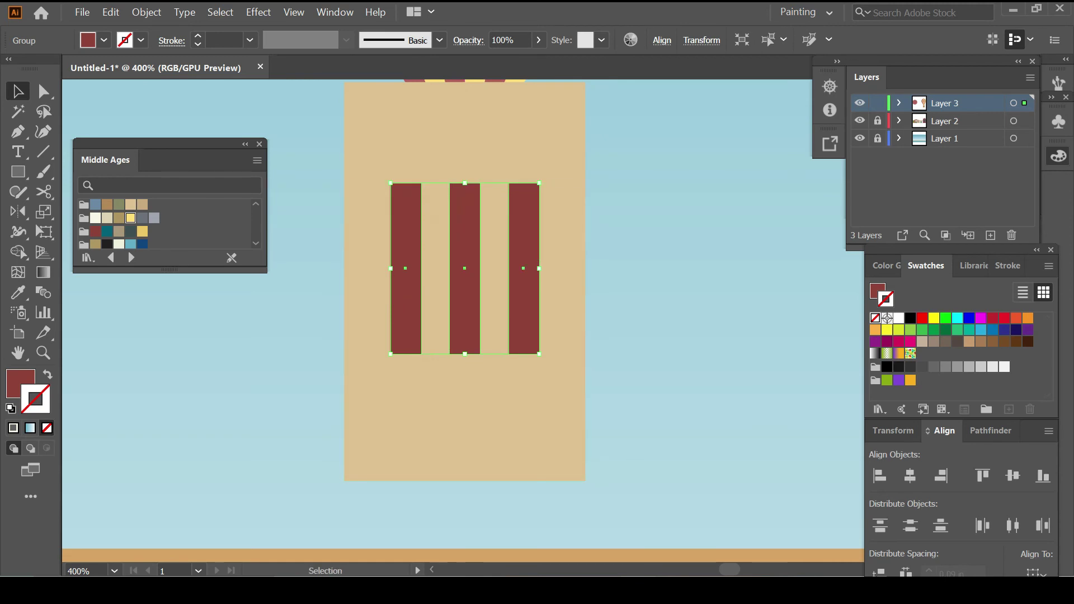
pyautogui.click(987, 431)
pyautogui.click(911, 475)
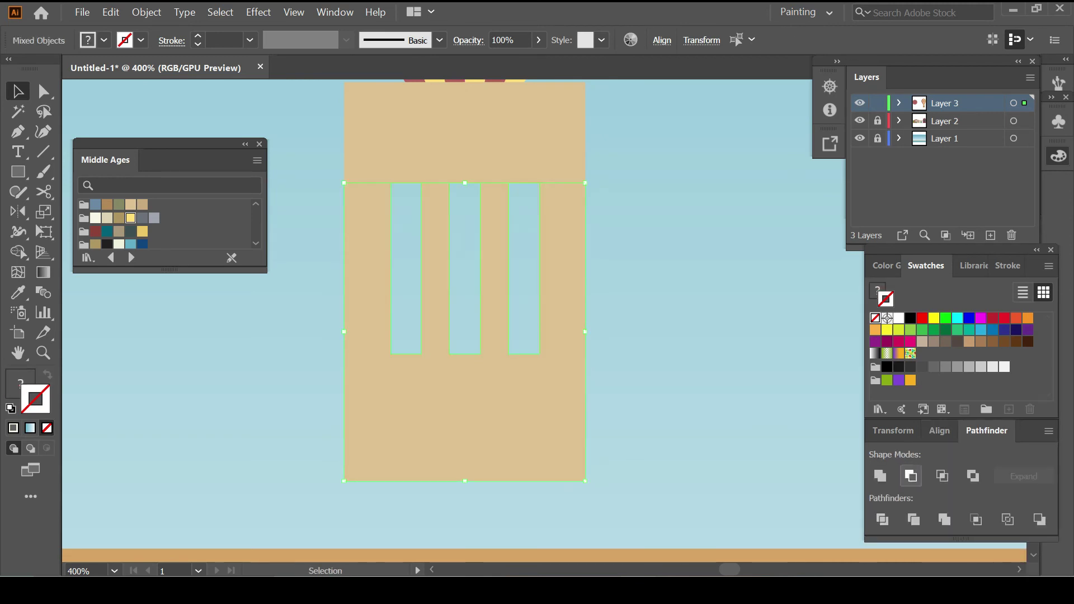
pyautogui.scroll(-1, 465, 314)
pyautogui.press('a')
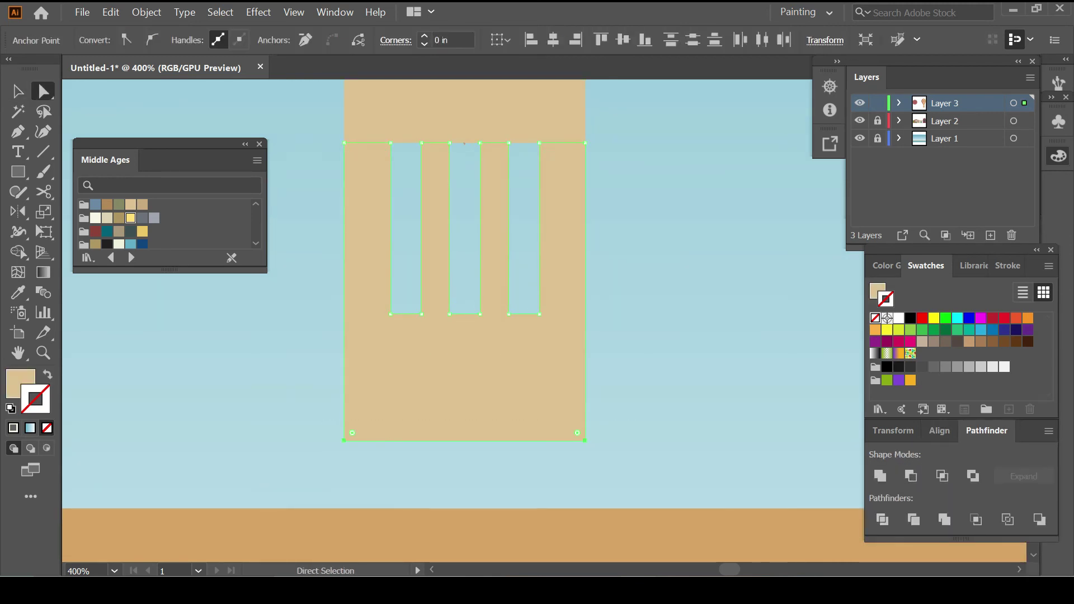
pyautogui.hotkey('ctrl', 'shift', 'a')
pyautogui.hotkey('ctrl', '1')
# Scale the hot-air balloon down to a smaller size.
pyautogui.scroll(3, 631, 351)
pyautogui.click(402, 267)
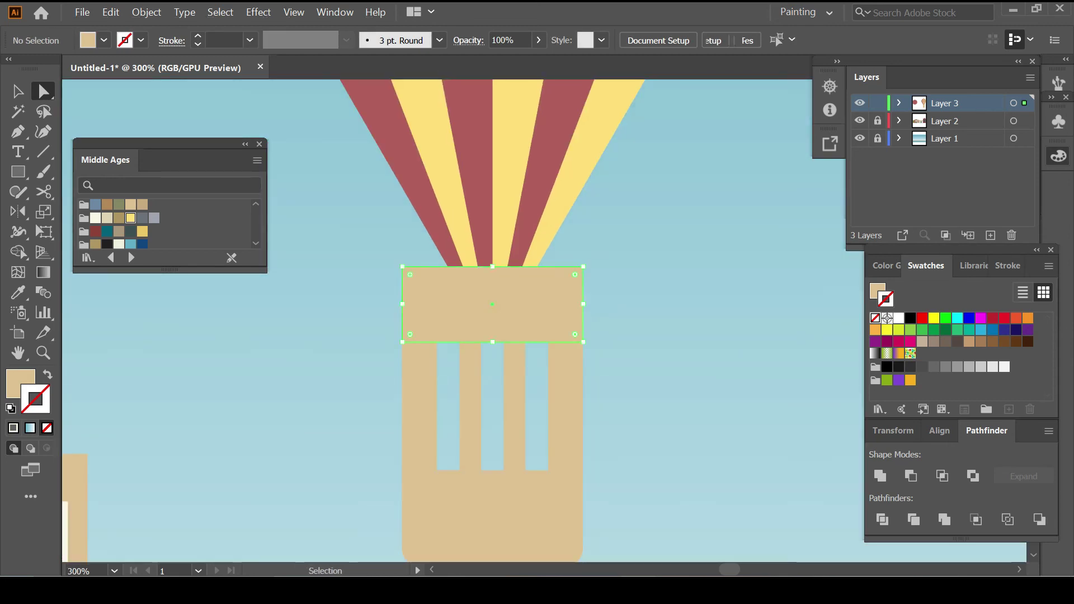
pyautogui.hotkey('ctrl', 'shift', 'a')
pyautogui.hotkey('ctrl', '0')
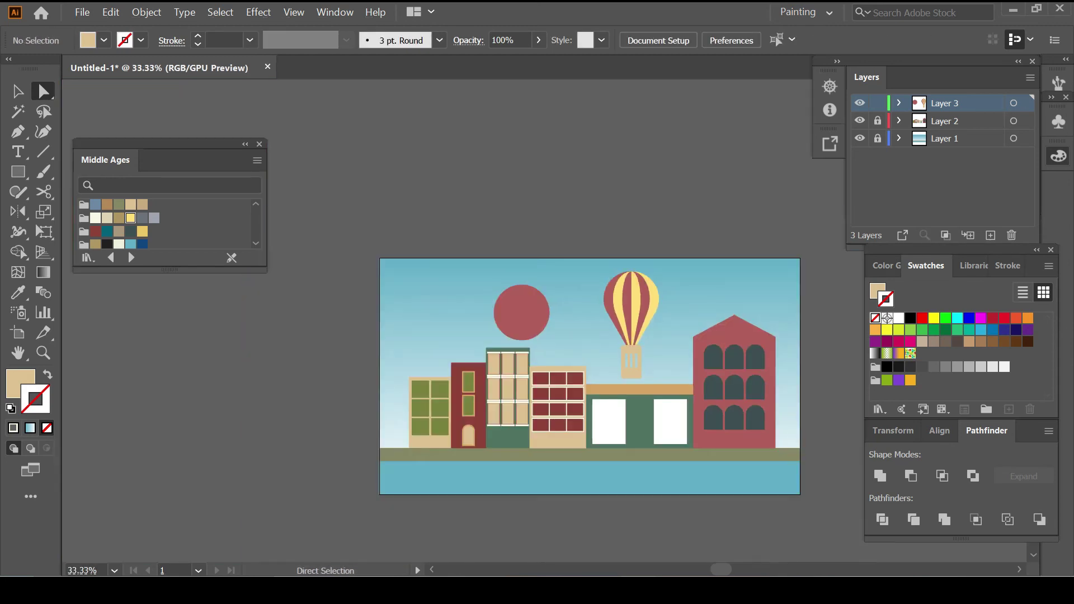
pyautogui.scroll(2, 635, 348)
pyautogui.press('v')
pyautogui.moveTo(563, 187)
pyautogui.mouseDown()
pyautogui.moveTo(679, 423)
pyautogui.moveTo(627, 368)
pyautogui.moveTo(628, 348)
pyautogui.mouseUp()
pyautogui.hotkey('ctrl', 'shift', 'a')
# Place an enlarged copy of the balloon up and to the right, and add a fourth layer.
pyautogui.hscroll(2, 481, 364)
pyautogui.click(579, 299)
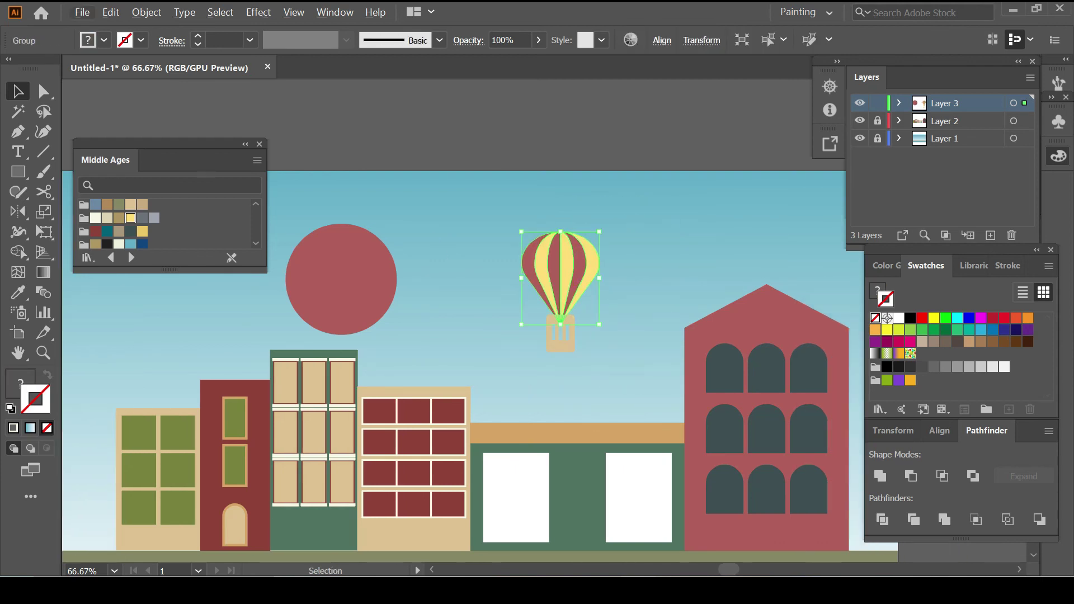
pyautogui.moveTo(560, 279)
pyautogui.mouseDown()
pyautogui.moveTo(681, 236)
pyautogui.moveTo(733, 251)
pyautogui.mouseUp()
pyautogui.hotkey('ctrl', 'shift', 'a')
pyautogui.hotkey('ctrl', '-')
pyautogui.hotkey('ctrl', '-')
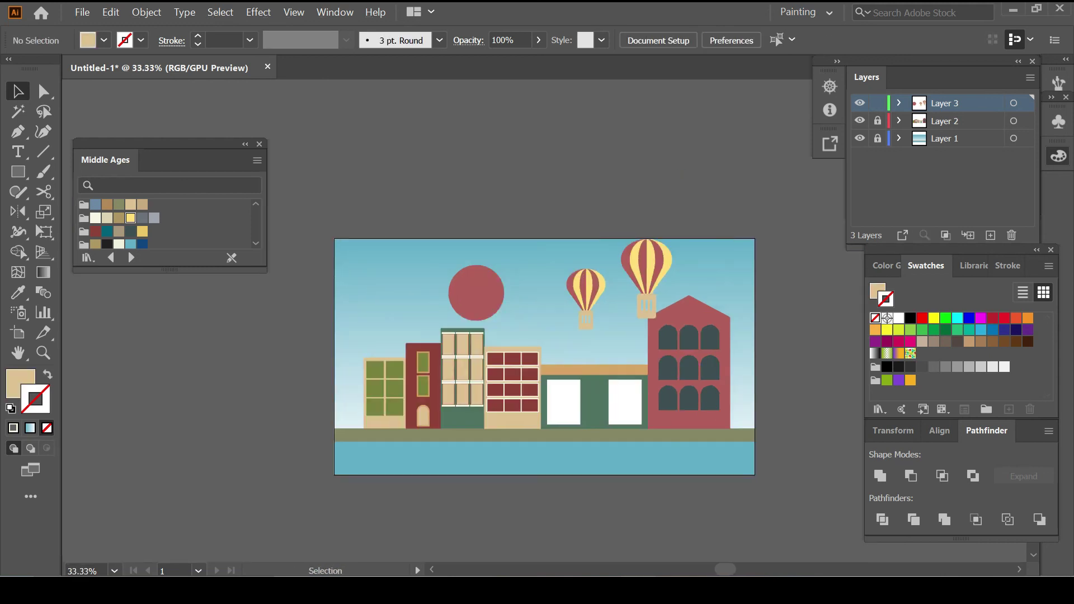
pyautogui.hotkey('ctrl', 'l')
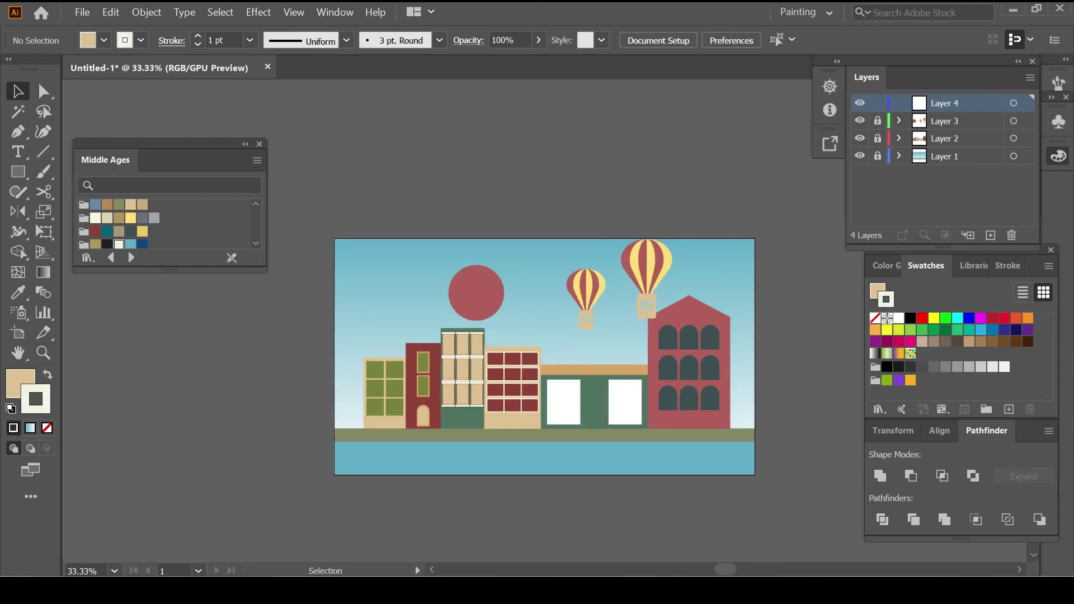
# Draw three overlapping white, strokeless circles in the sky to form a cloud.
pyautogui.press('d')
pyautogui.press('/')
pyautogui.hotkey('ctrl', '+')
pyautogui.hotkey('ctrl', '+')
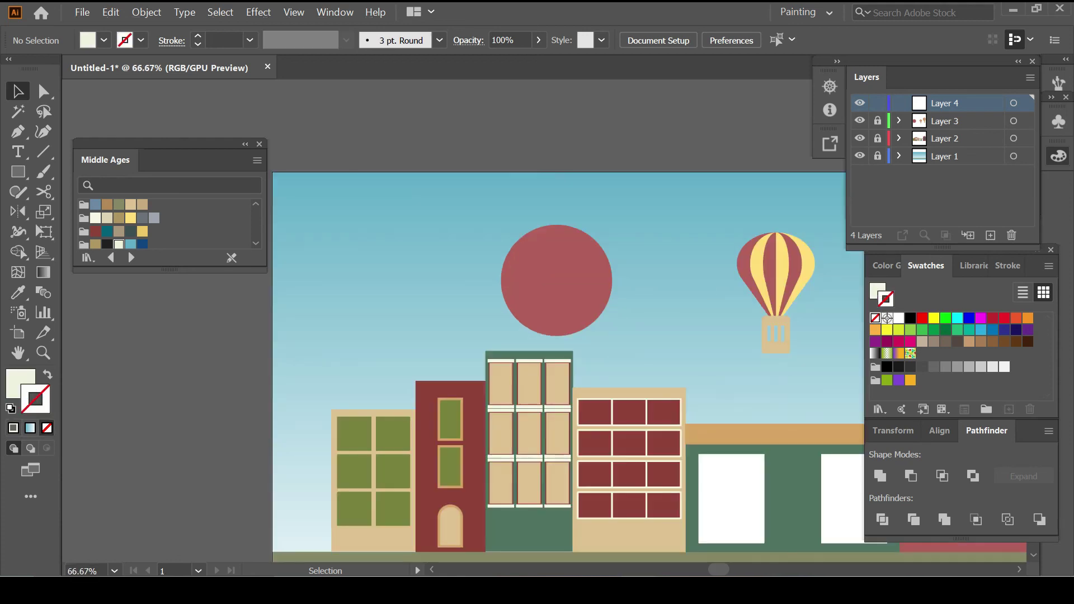
pyautogui.press('l')
pyautogui.moveTo(372, 232)
pyautogui.mouseDown()
pyautogui.moveTo(402, 261)
pyautogui.moveTo(440, 261)
pyautogui.mouseUp()
pyautogui.moveTo(411, 224)
pyautogui.mouseDown()
pyautogui.moveTo(446, 260)
pyautogui.moveTo(484, 261)
pyautogui.moveTo(475, 262)
pyautogui.mouseUp()
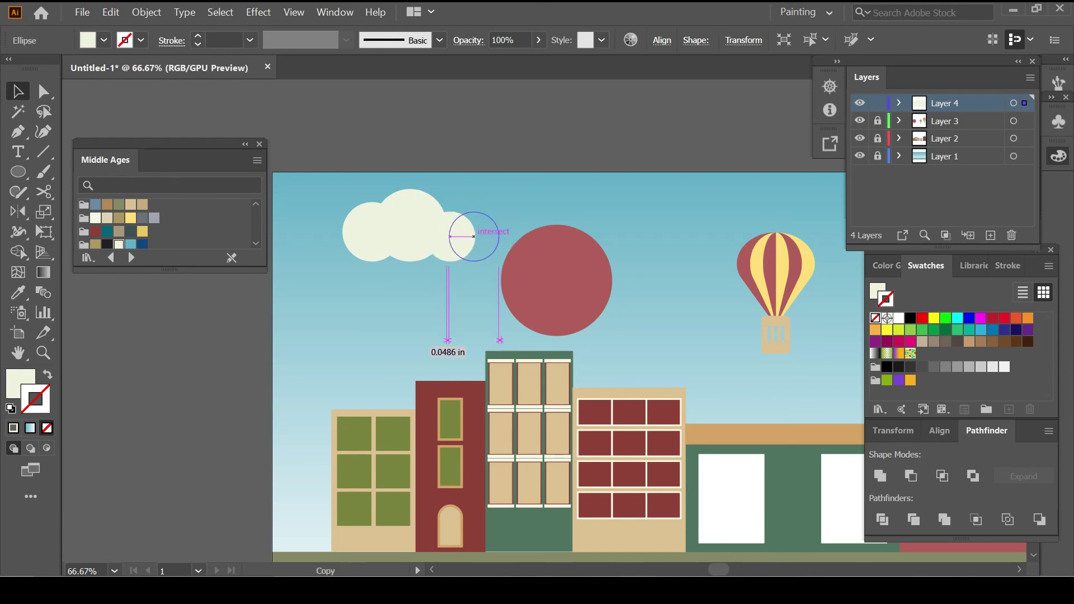
pyautogui.moveTo(457, 224); pyautogui.dragTo(494, 261)
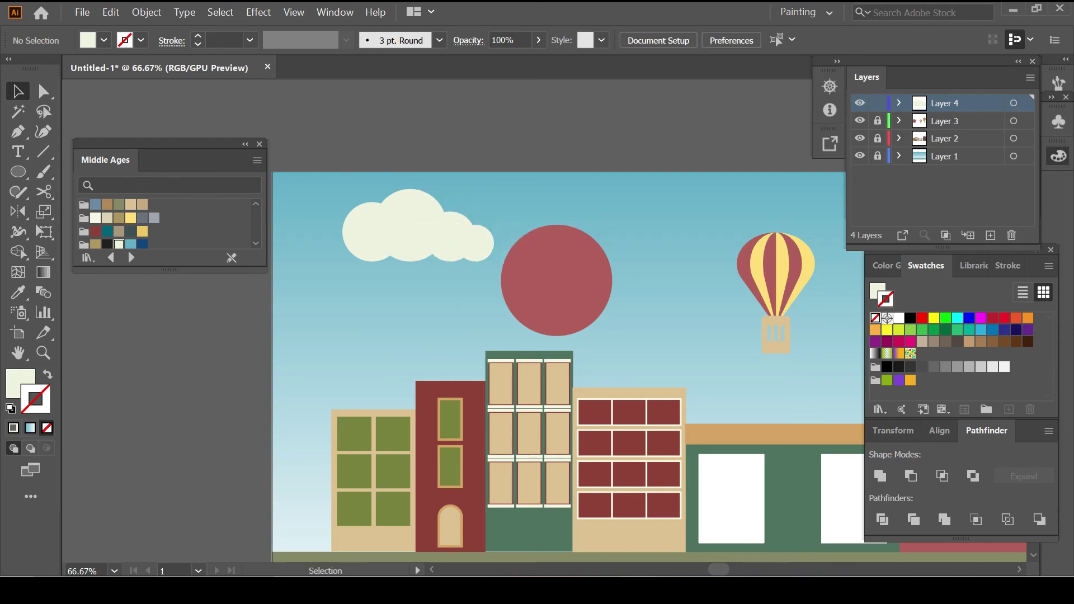
# Flatten the cloud's base by removing the circle parts below a horizontal line.
pyautogui.press('p')
pyautogui.click(332, 236)
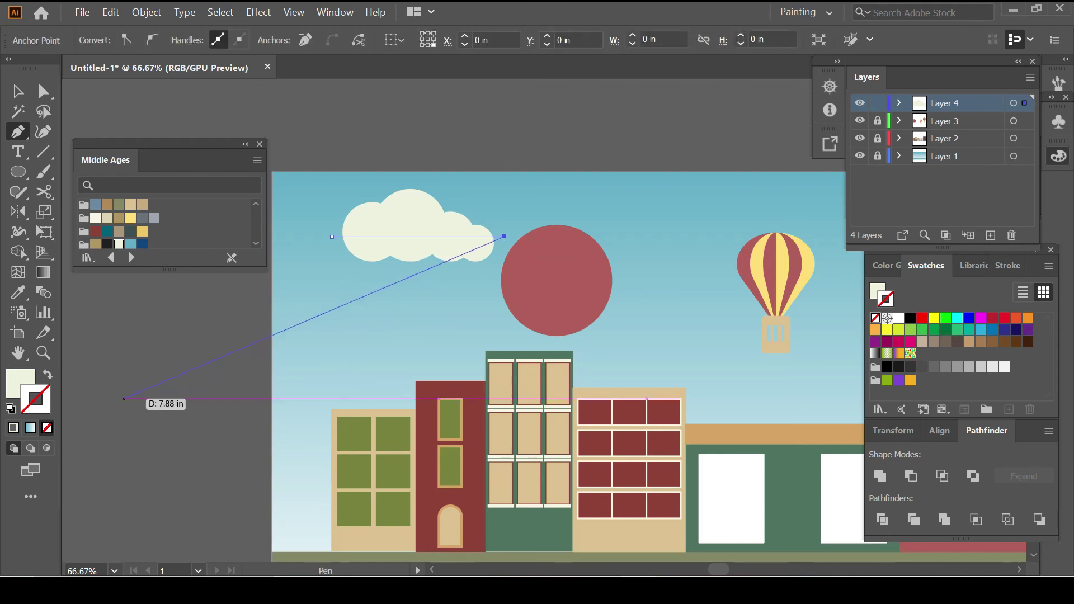
pyautogui.click(47, 428)
pyautogui.hotkey('ctrl', 'a')
pyautogui.hotkey('shift', 'm')
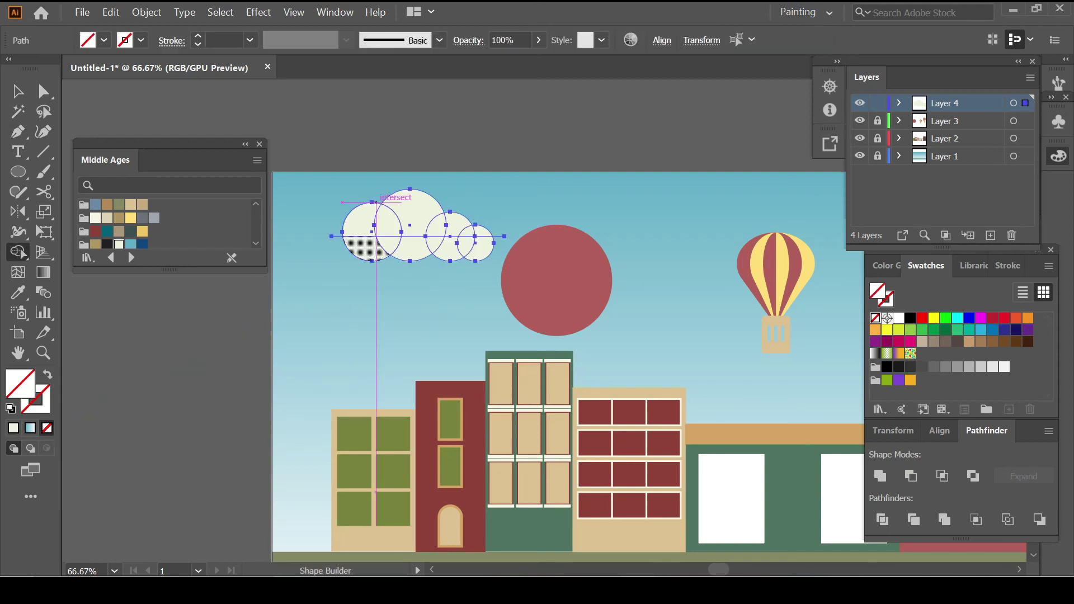
pyautogui.moveTo(358, 246); pyautogui.dragTo(467, 249)
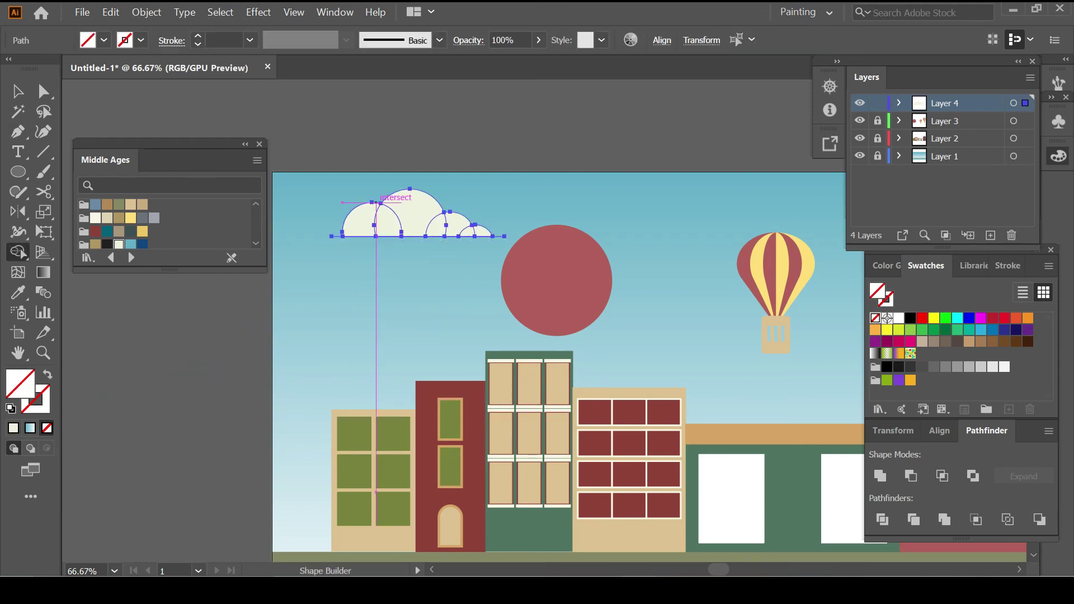
pyautogui.press('v')
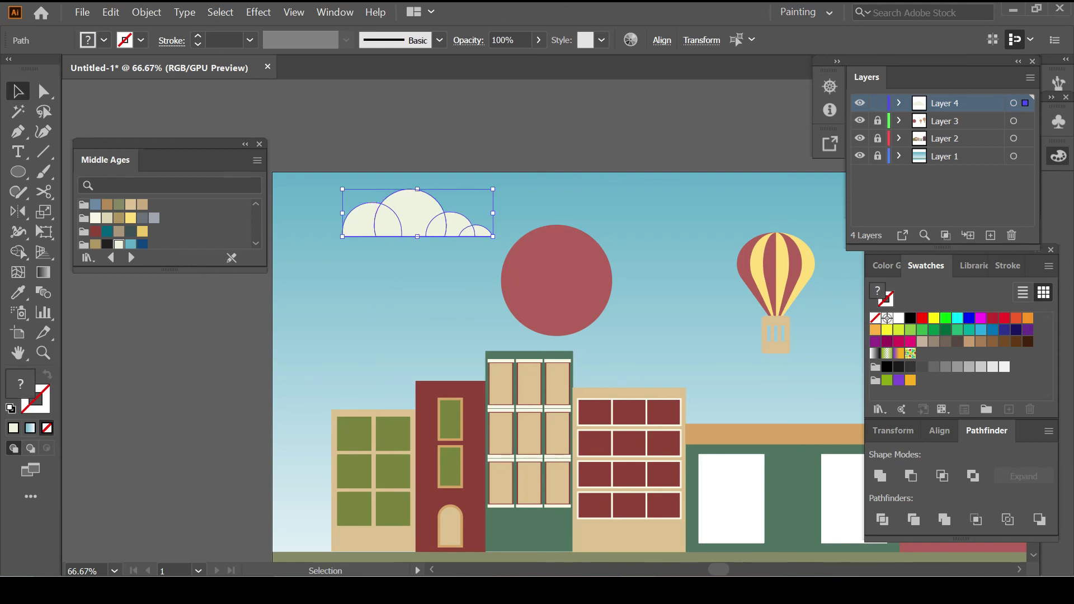
# Move the cloud beside the sun and place copies at top right and beside the small balloon.
pyautogui.moveTo(417, 213); pyautogui.dragTo(450, 269)
pyautogui.hscroll(3, 503, 336)
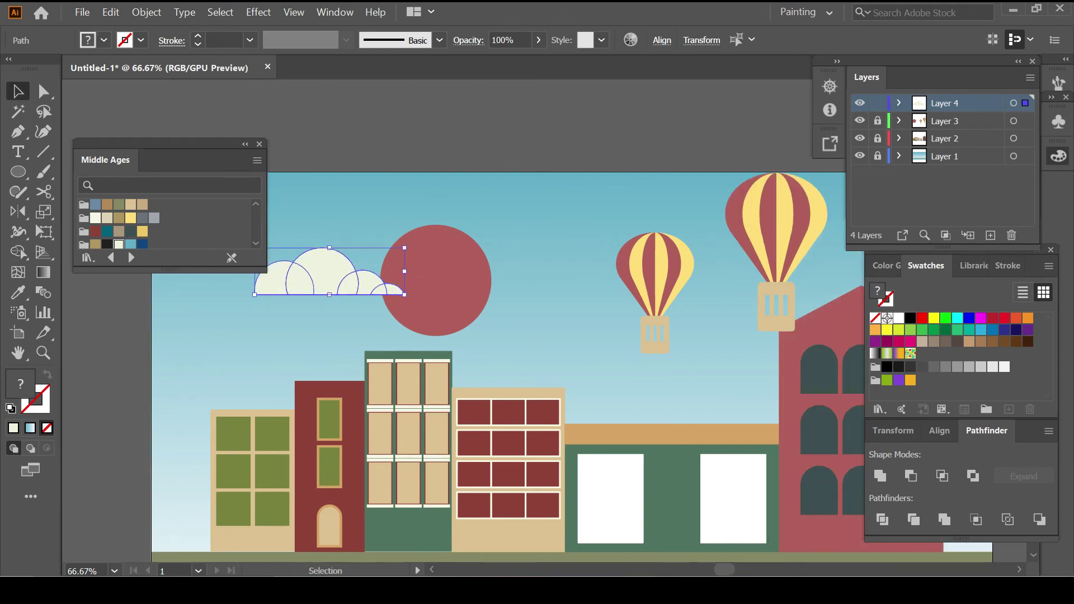
pyautogui.moveTo(343, 279)
pyautogui.mouseDown()
pyautogui.moveTo(585, 213)
pyautogui.moveTo(687, 204)
pyautogui.mouseUp()
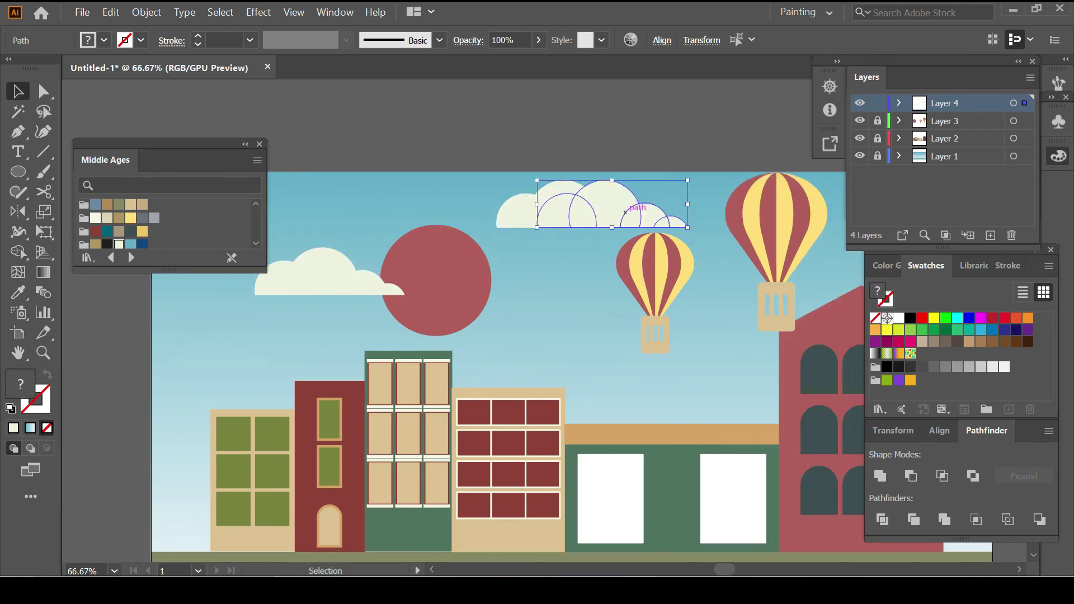
pyautogui.hotkey('ctrl', 'shift', 'a')
pyautogui.click(313, 277)
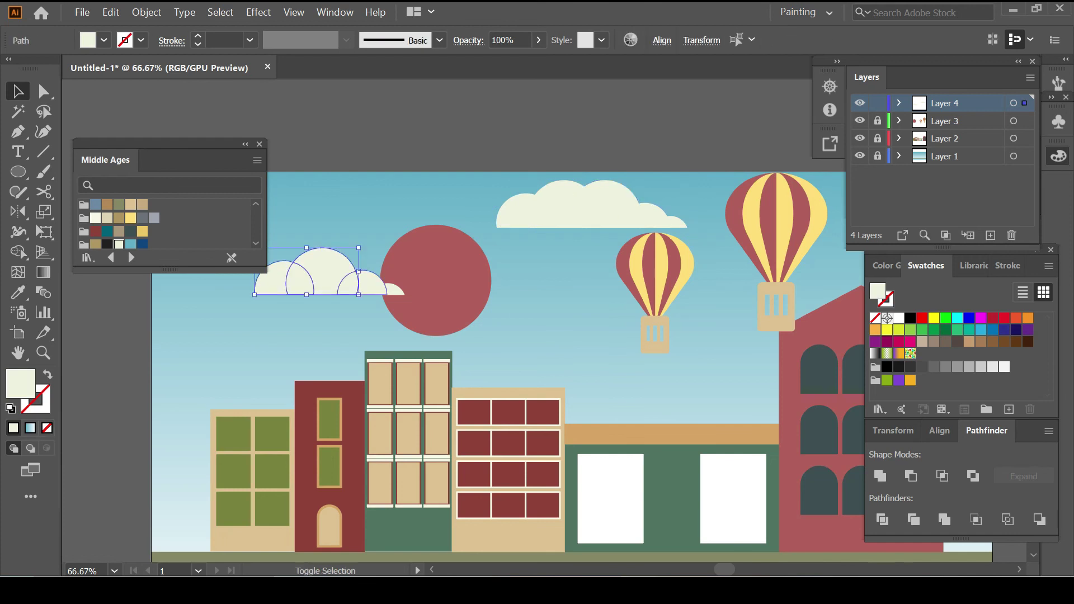
pyautogui.keyDown('alt'); pyautogui.moveTo(392, 285); pyautogui.dragTo(633, 340); pyautogui.keyUp('alt')
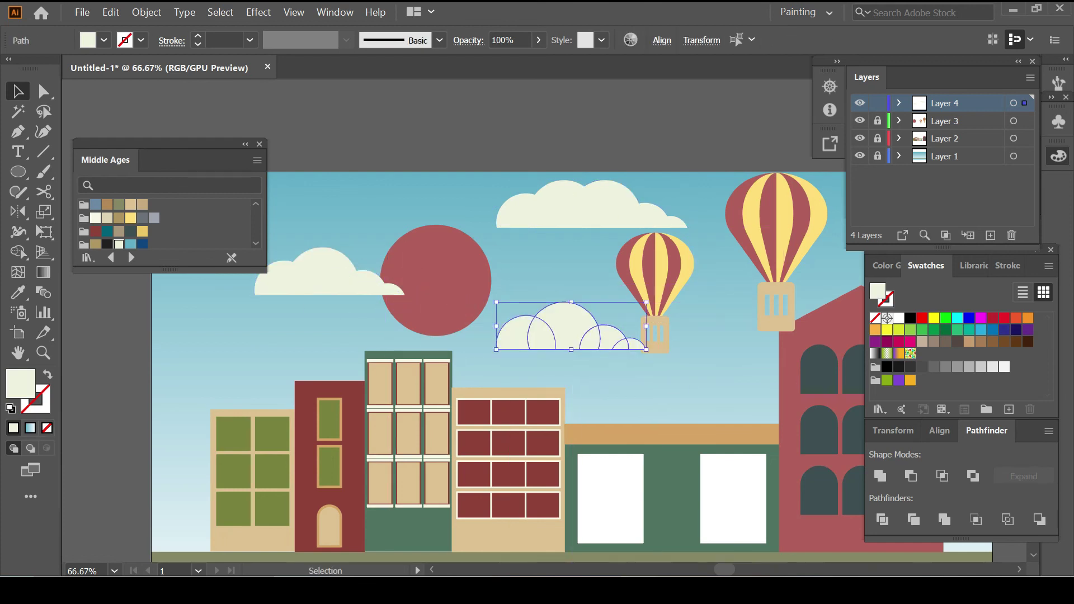
# Give all three clouds a new transparency blend mode so the sky shows through.
pyautogui.hotkey('ctrl', 'a')
pyautogui.click(468, 40)
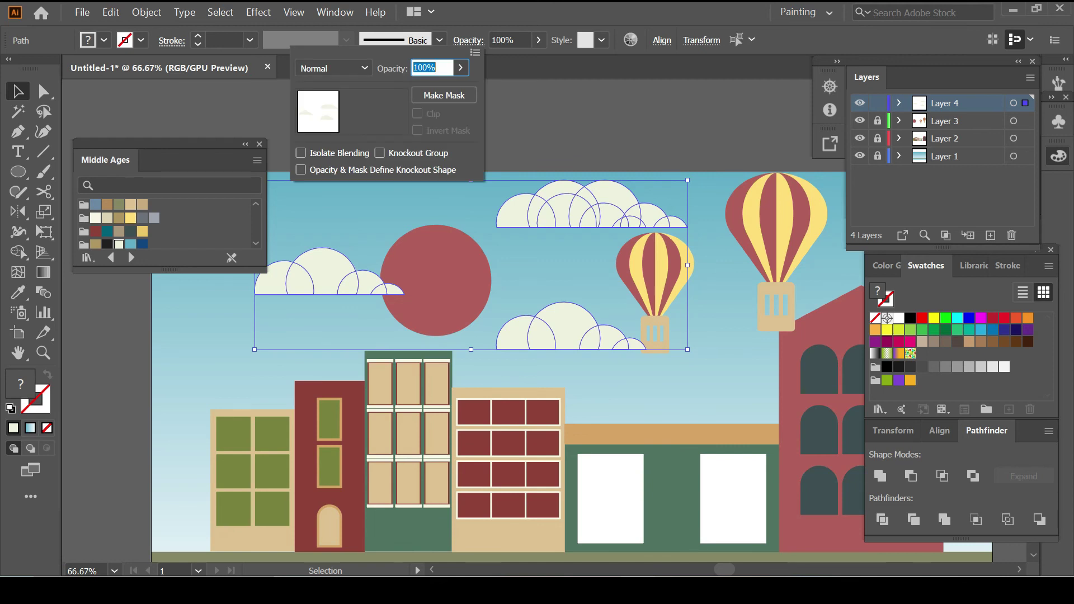
pyautogui.click(329, 65)
pyautogui.click(330, 185)
pyautogui.press('Escape')
pyautogui.hotkey('ctrl', 'shift', 'a')
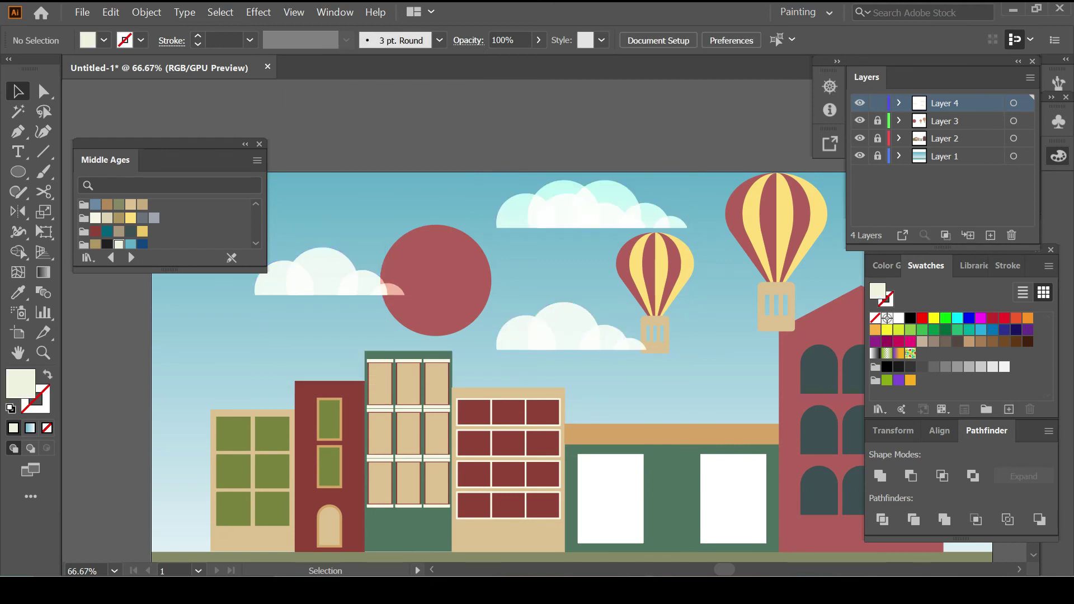
# Zoom out and scroll to view the whole finished street scene.
pyautogui.hotkey('ctrl', 'a')
pyautogui.hotkey('ctrl', 'shift', 'a')
pyautogui.hotkey('ctrl', '-')
pyautogui.hotkey('ctrl', '-')
pyautogui.hotkey('ctrl', '-')
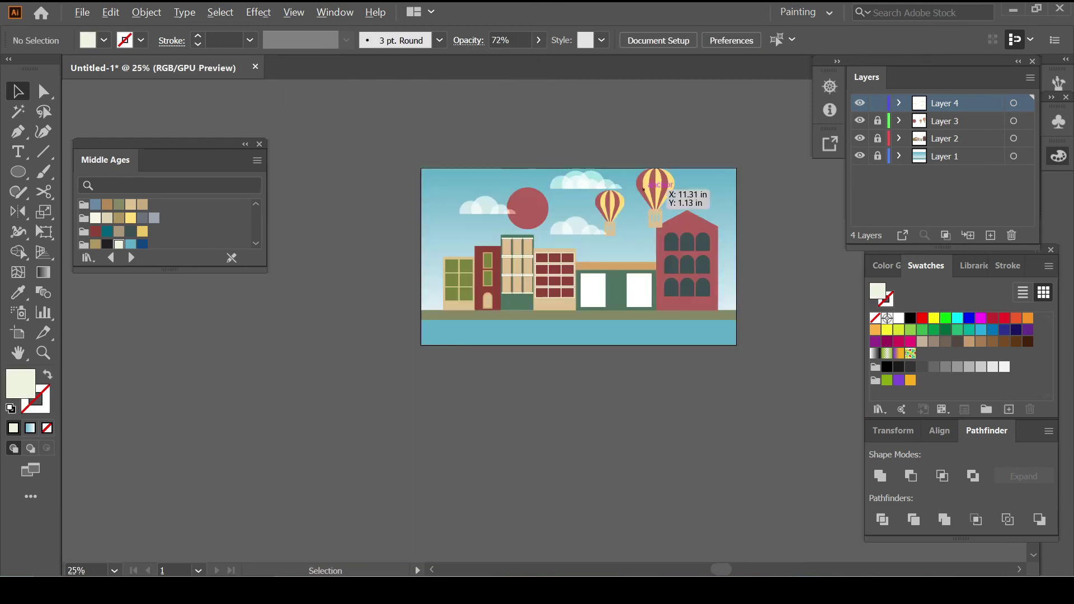
pyautogui.scroll(2, 525, 255)
pyautogui.scroll(2, 568, 287)
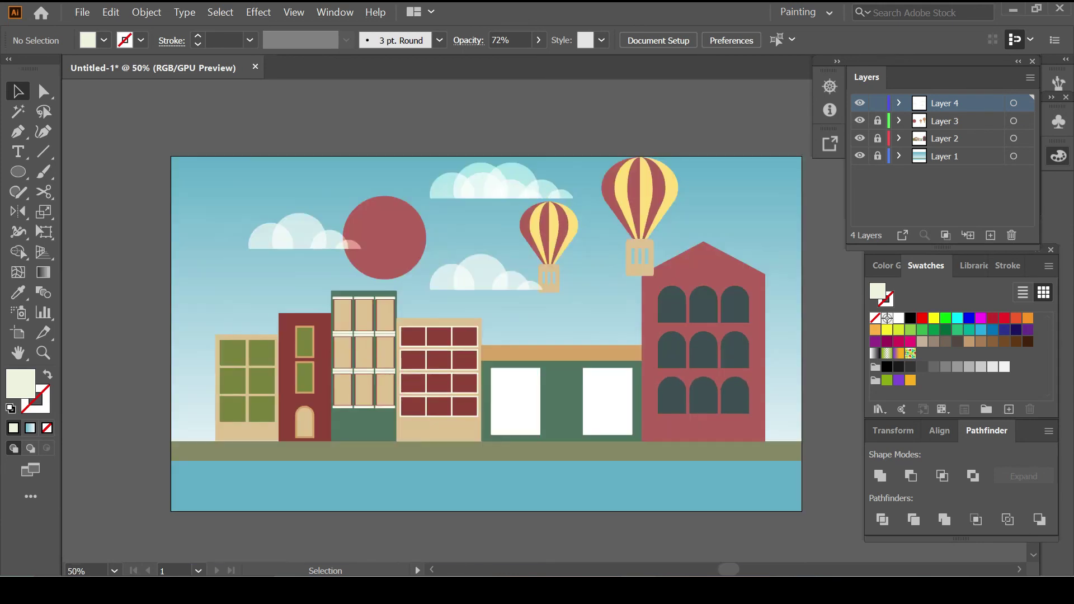
pyautogui.hscroll(1, 615, 280)
pyautogui.scroll(-1, 687, 260)
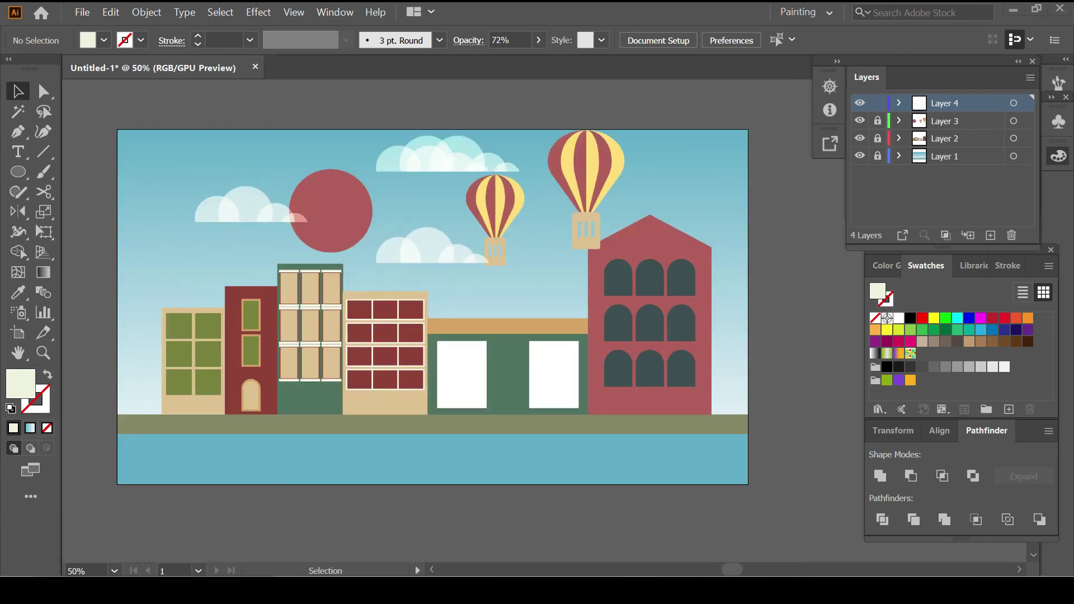